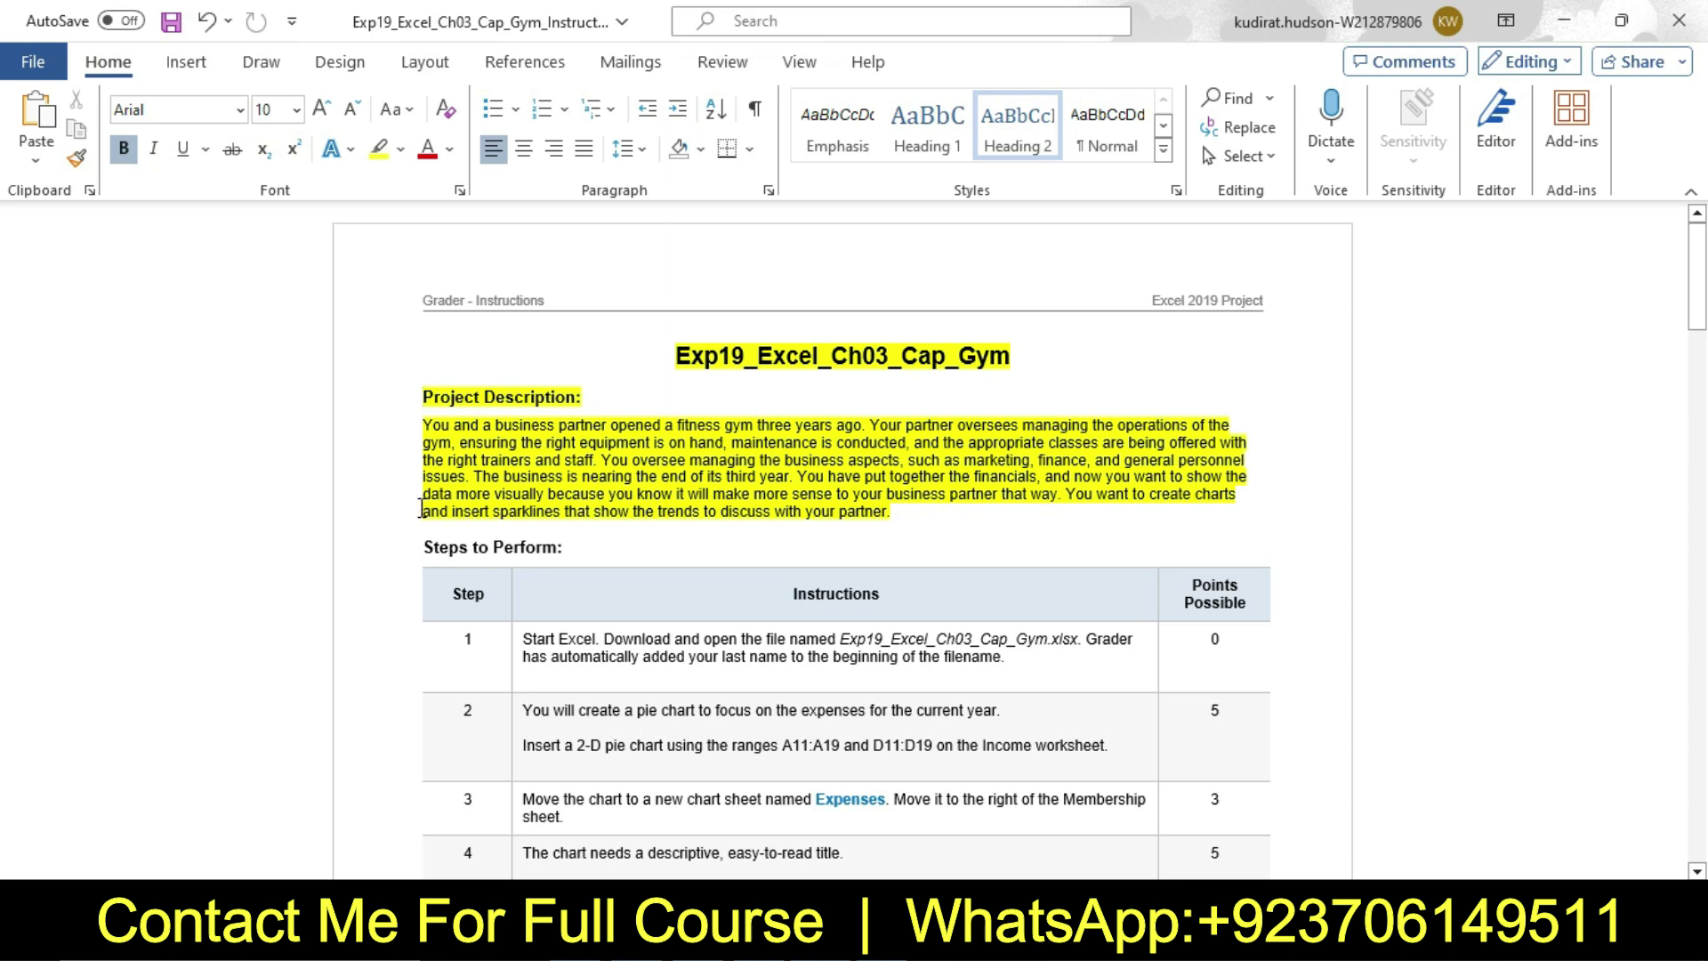
Step: Remove the yellow highlighting from the document title and the Project Description section
{"action": "left_click_drag", "start_coordinate": [913, 518], "coordinate": [709, 320]}
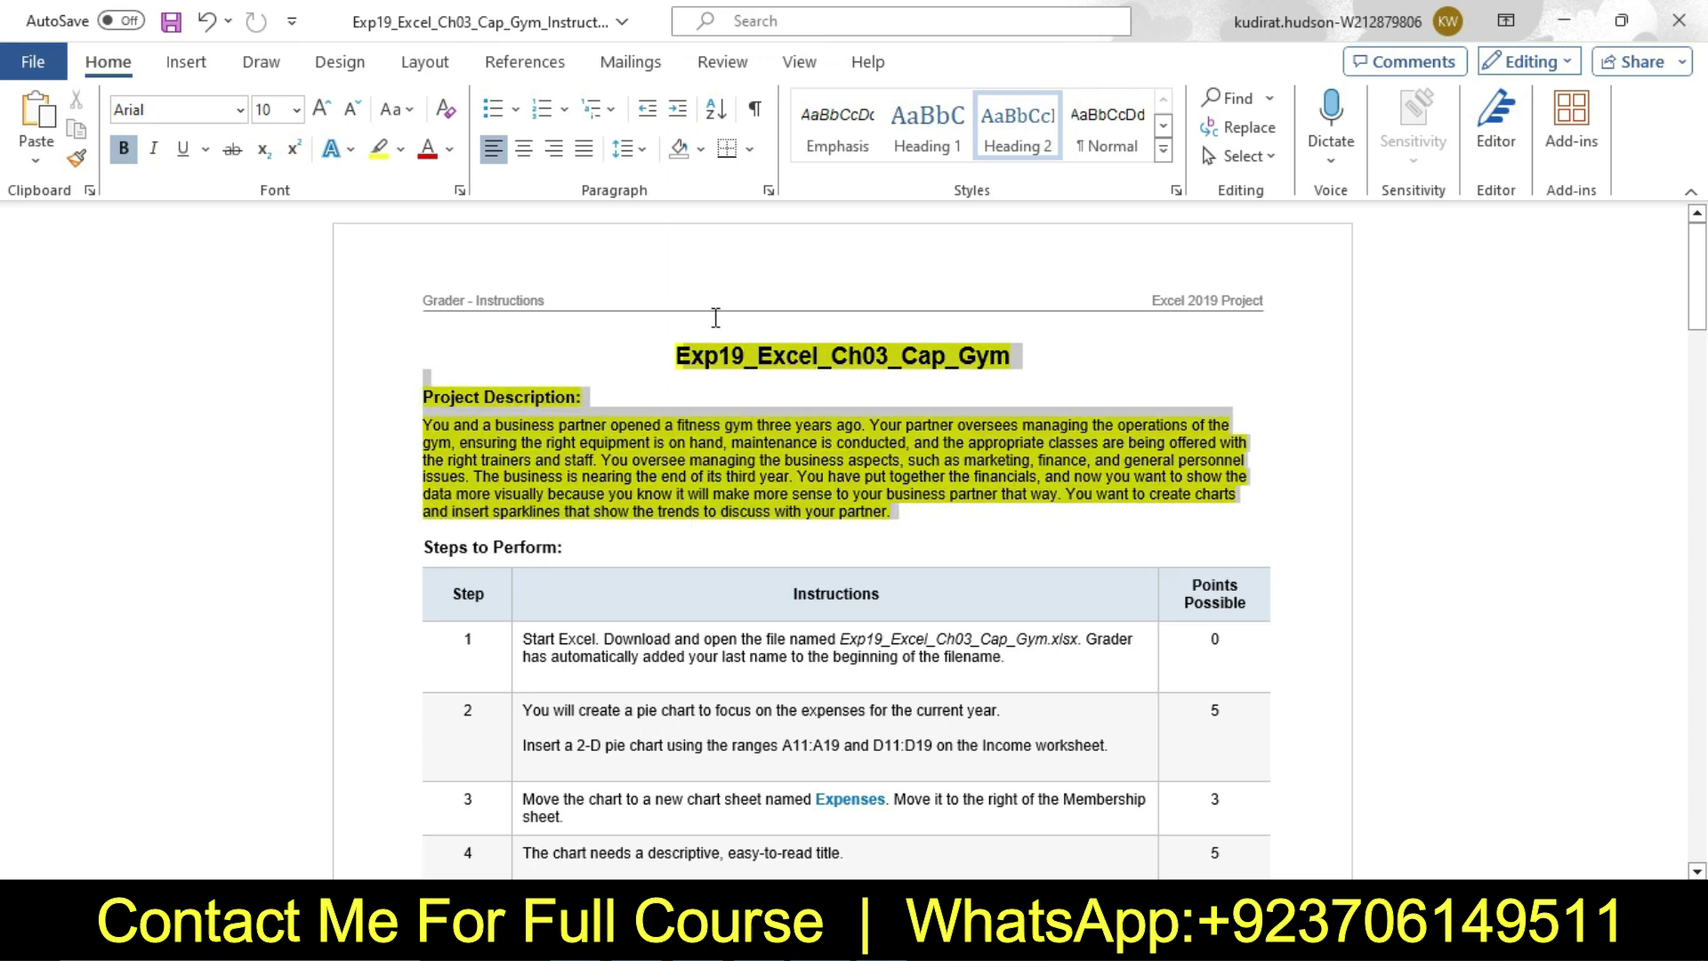
{"action": "left_click", "coordinate": [832, 273]}
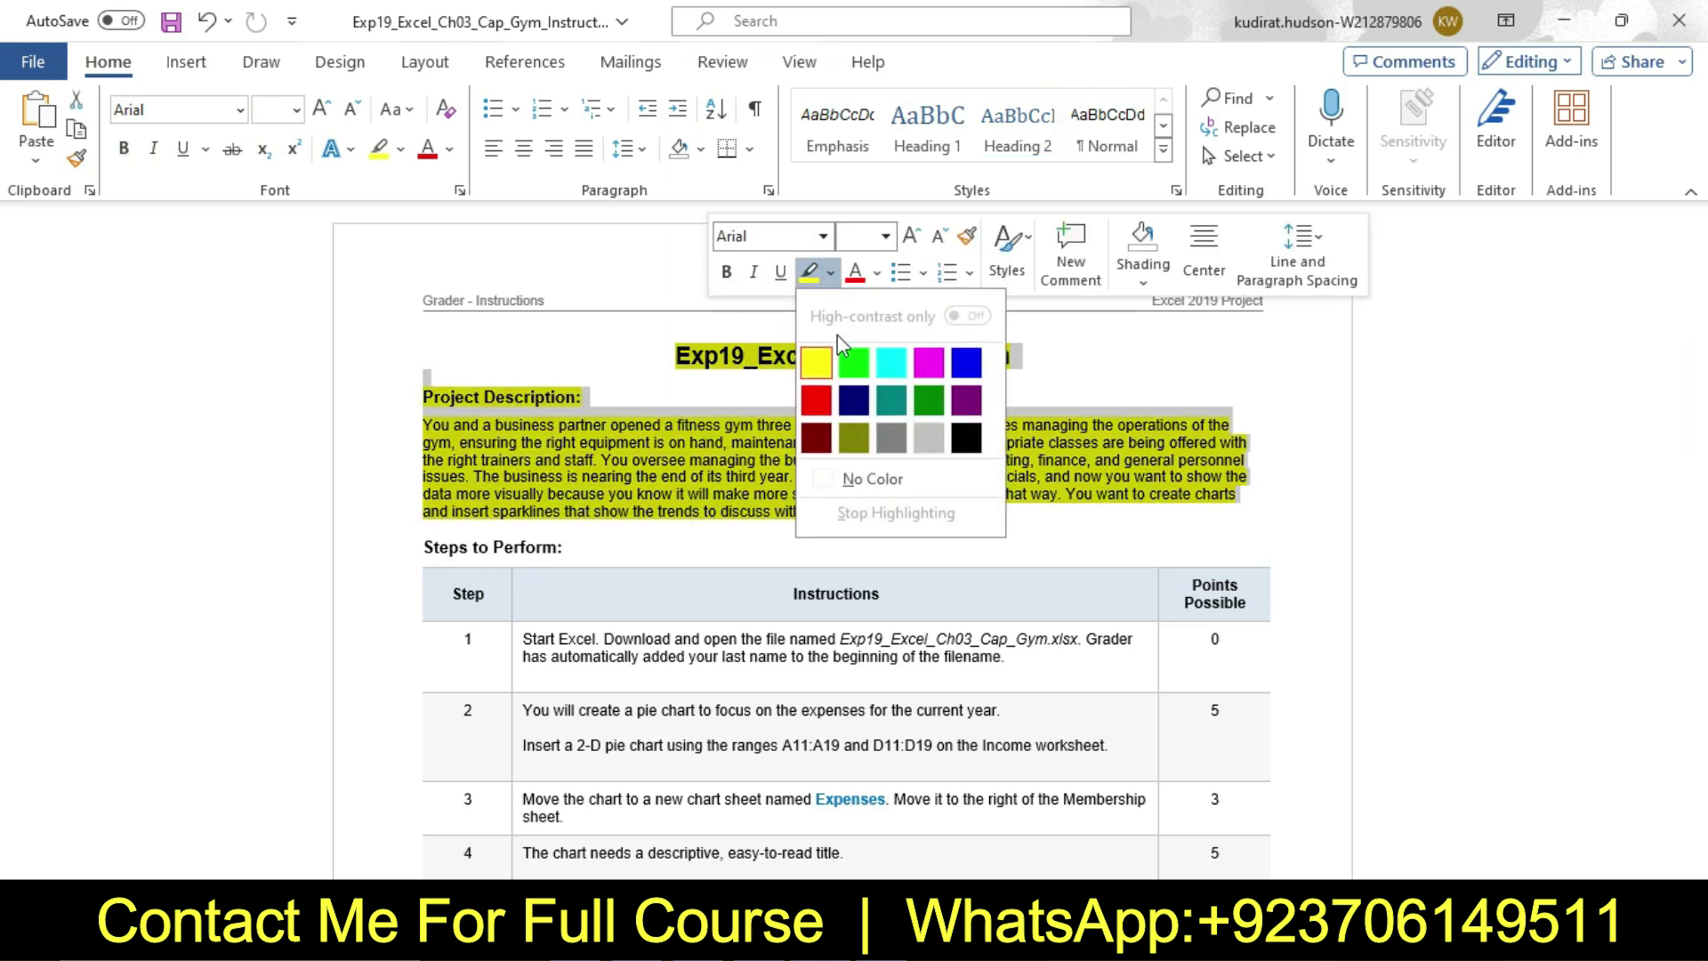
{"action": "left_click", "coordinate": [864, 473]}
{"action": "left_click", "coordinate": [995, 521]}
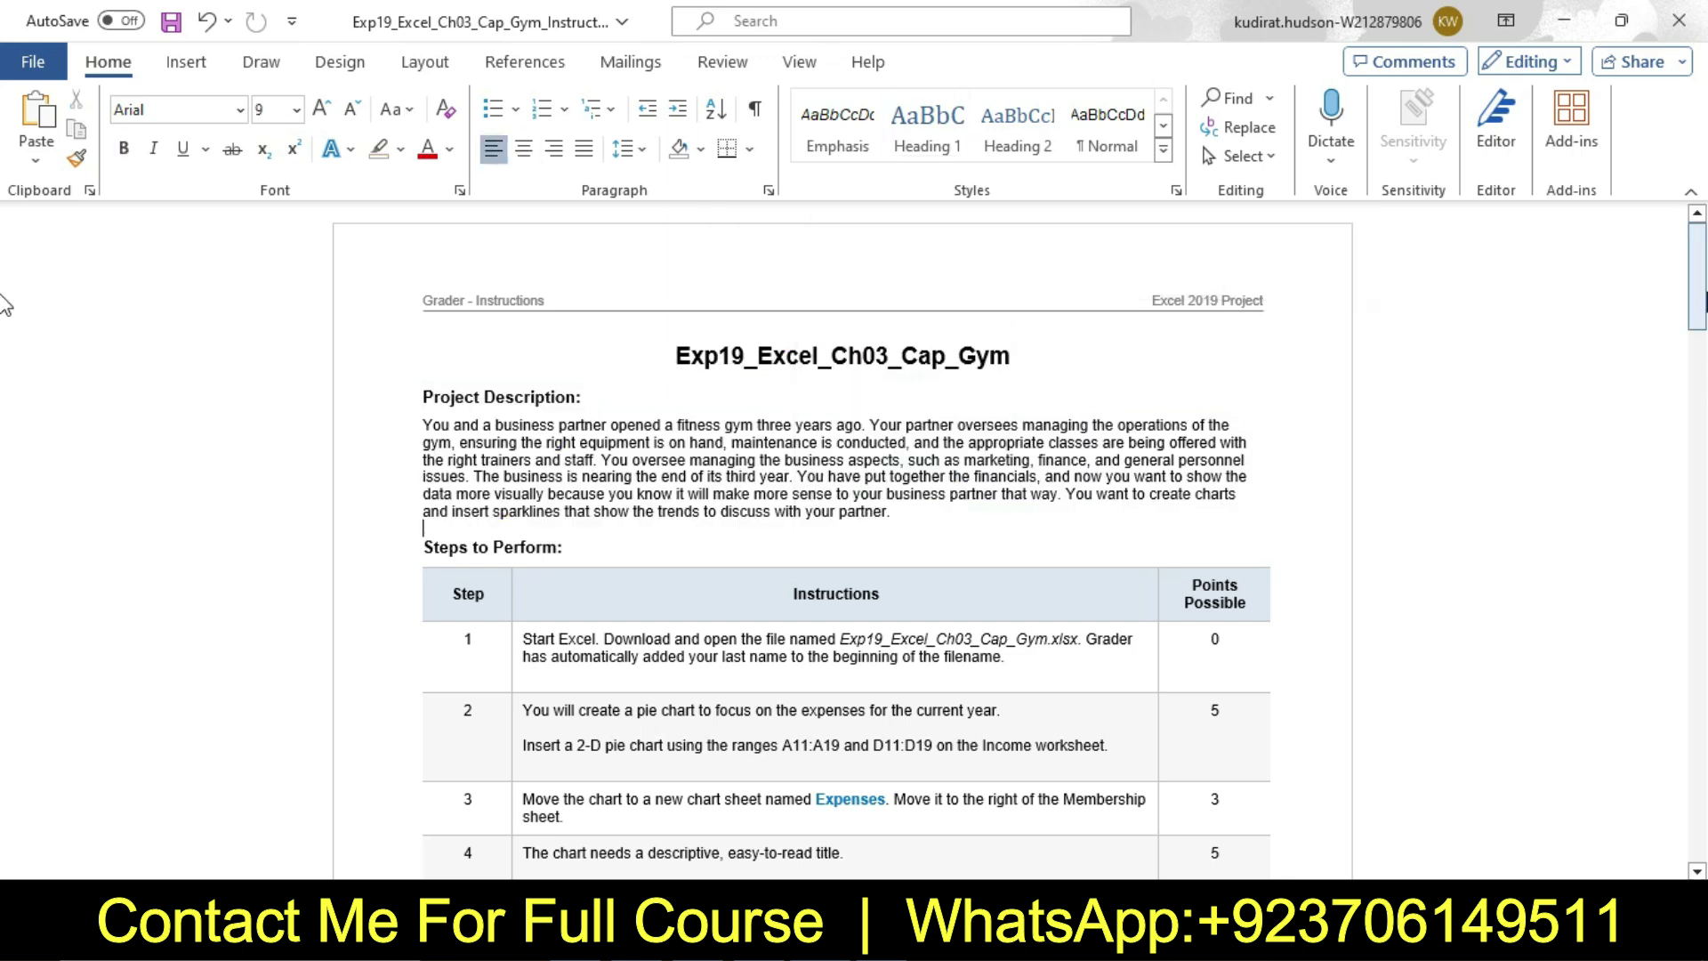
Step: Format the step 1 instruction in the table as 16 pt text with yellow highlighting
{"action": "scroll", "coordinate": [1290, 336], "scroll_direction": "down", "scroll_amount": 6}
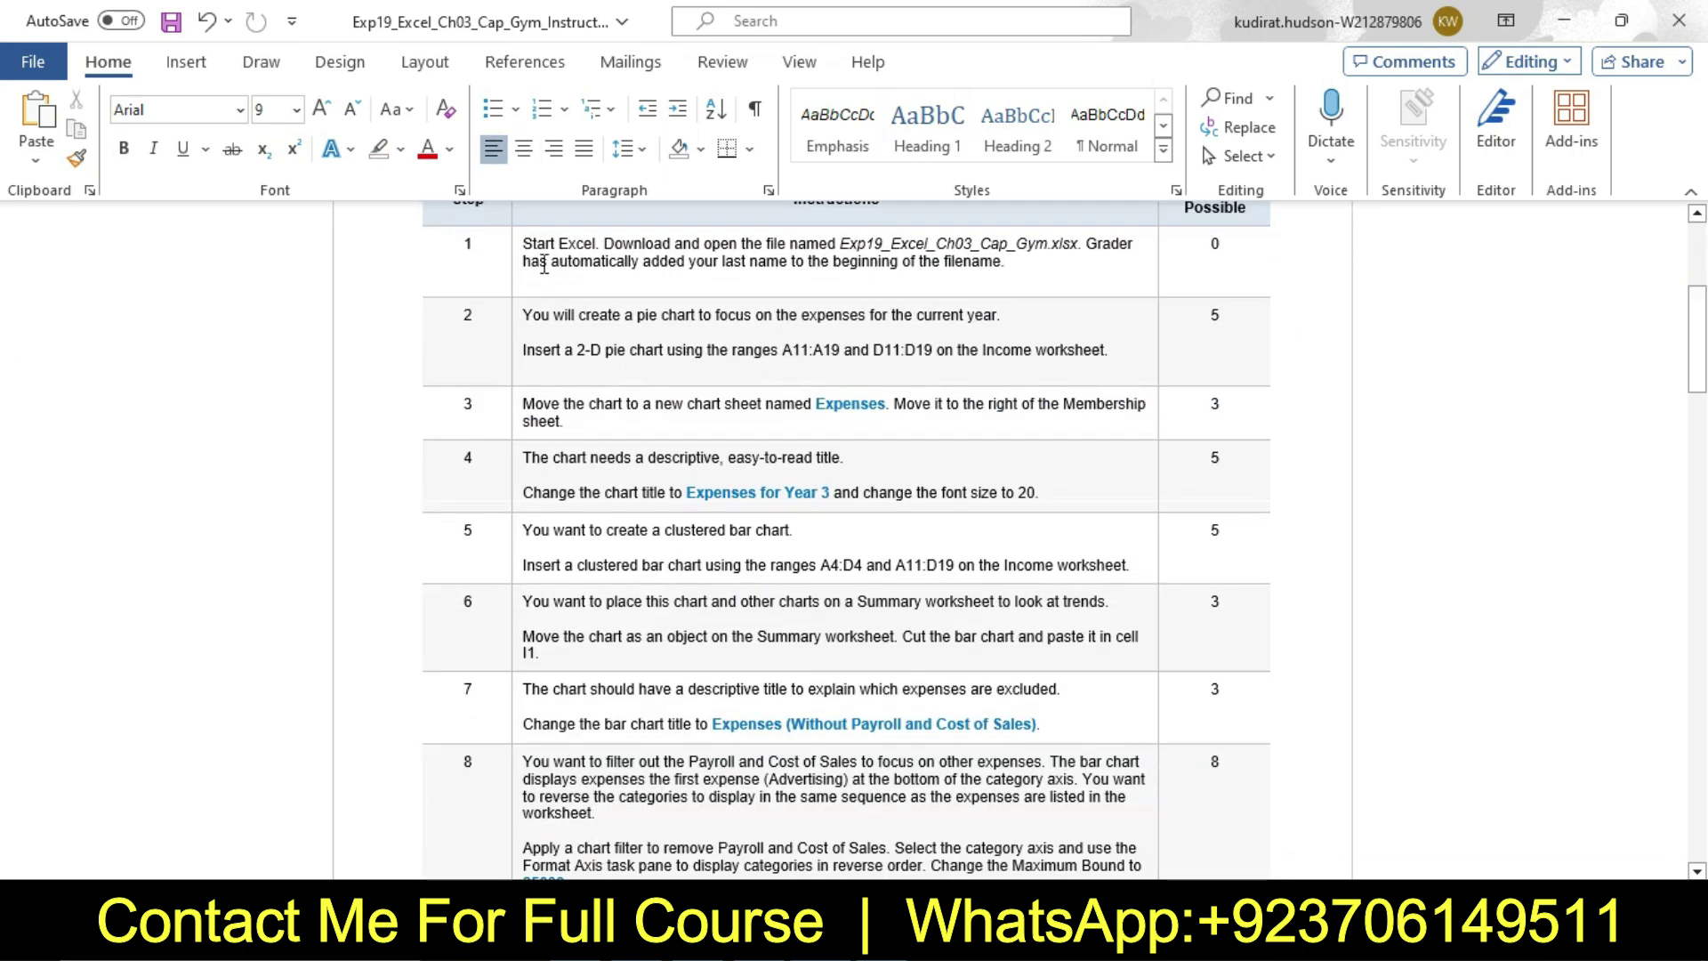
{"action": "triple_click", "coordinate": [544, 264]}
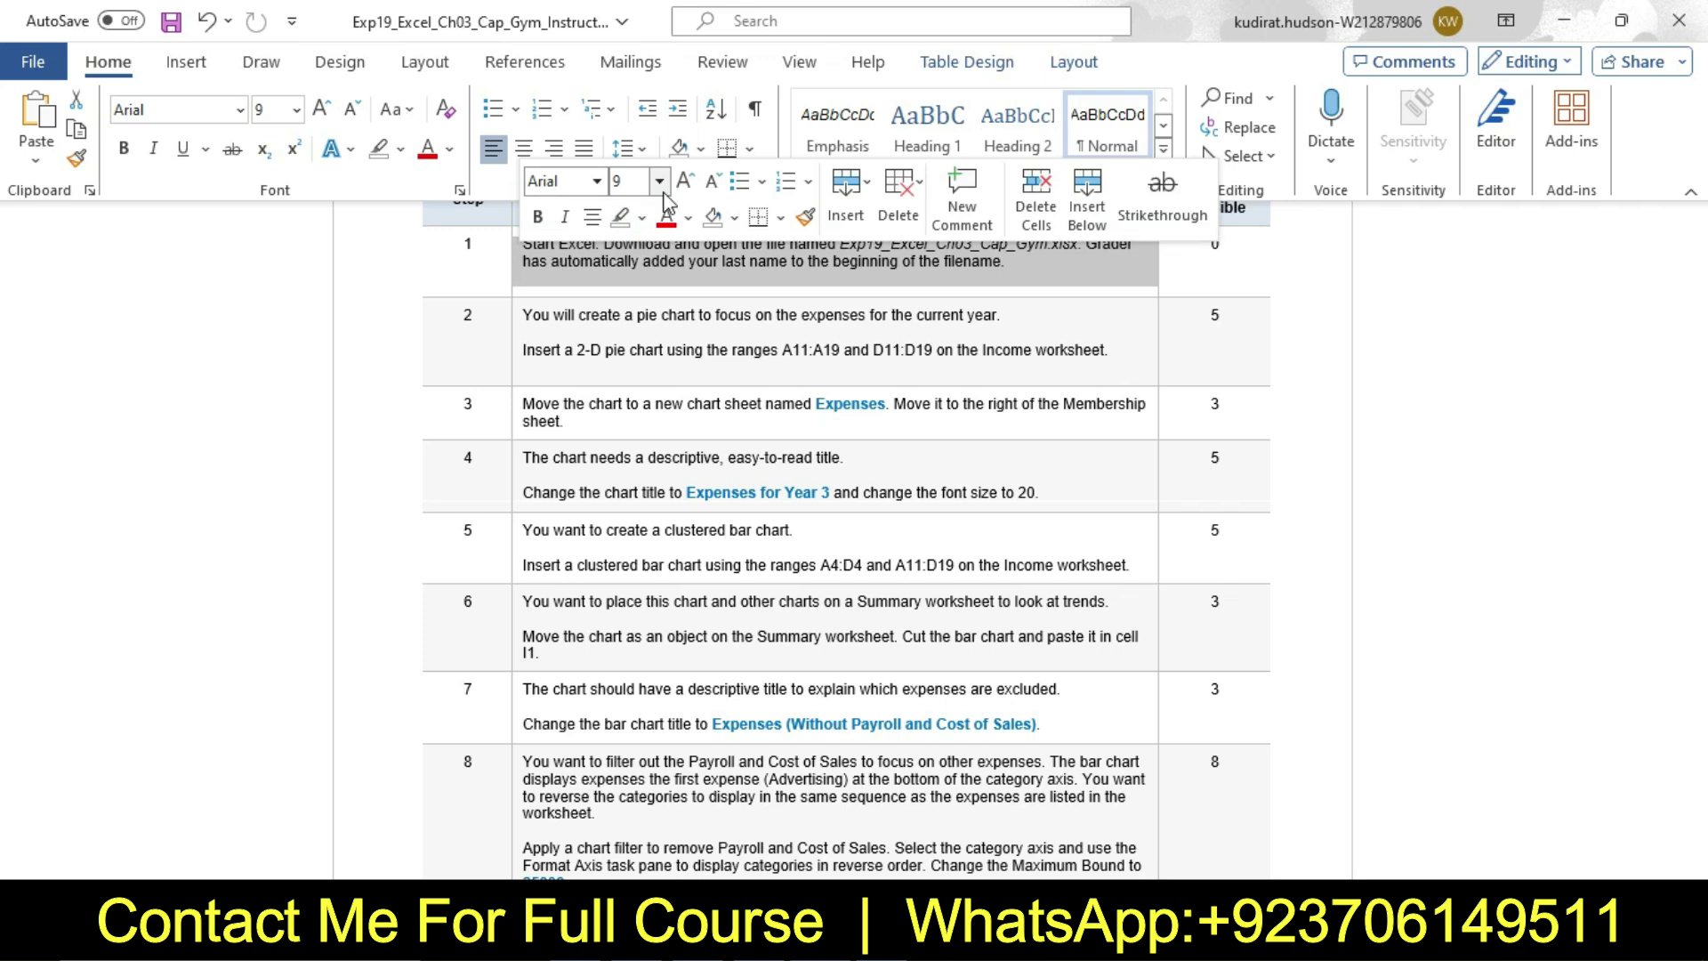
{"action": "left_click", "coordinate": [659, 182]}
{"action": "left_click", "coordinate": [647, 378]}
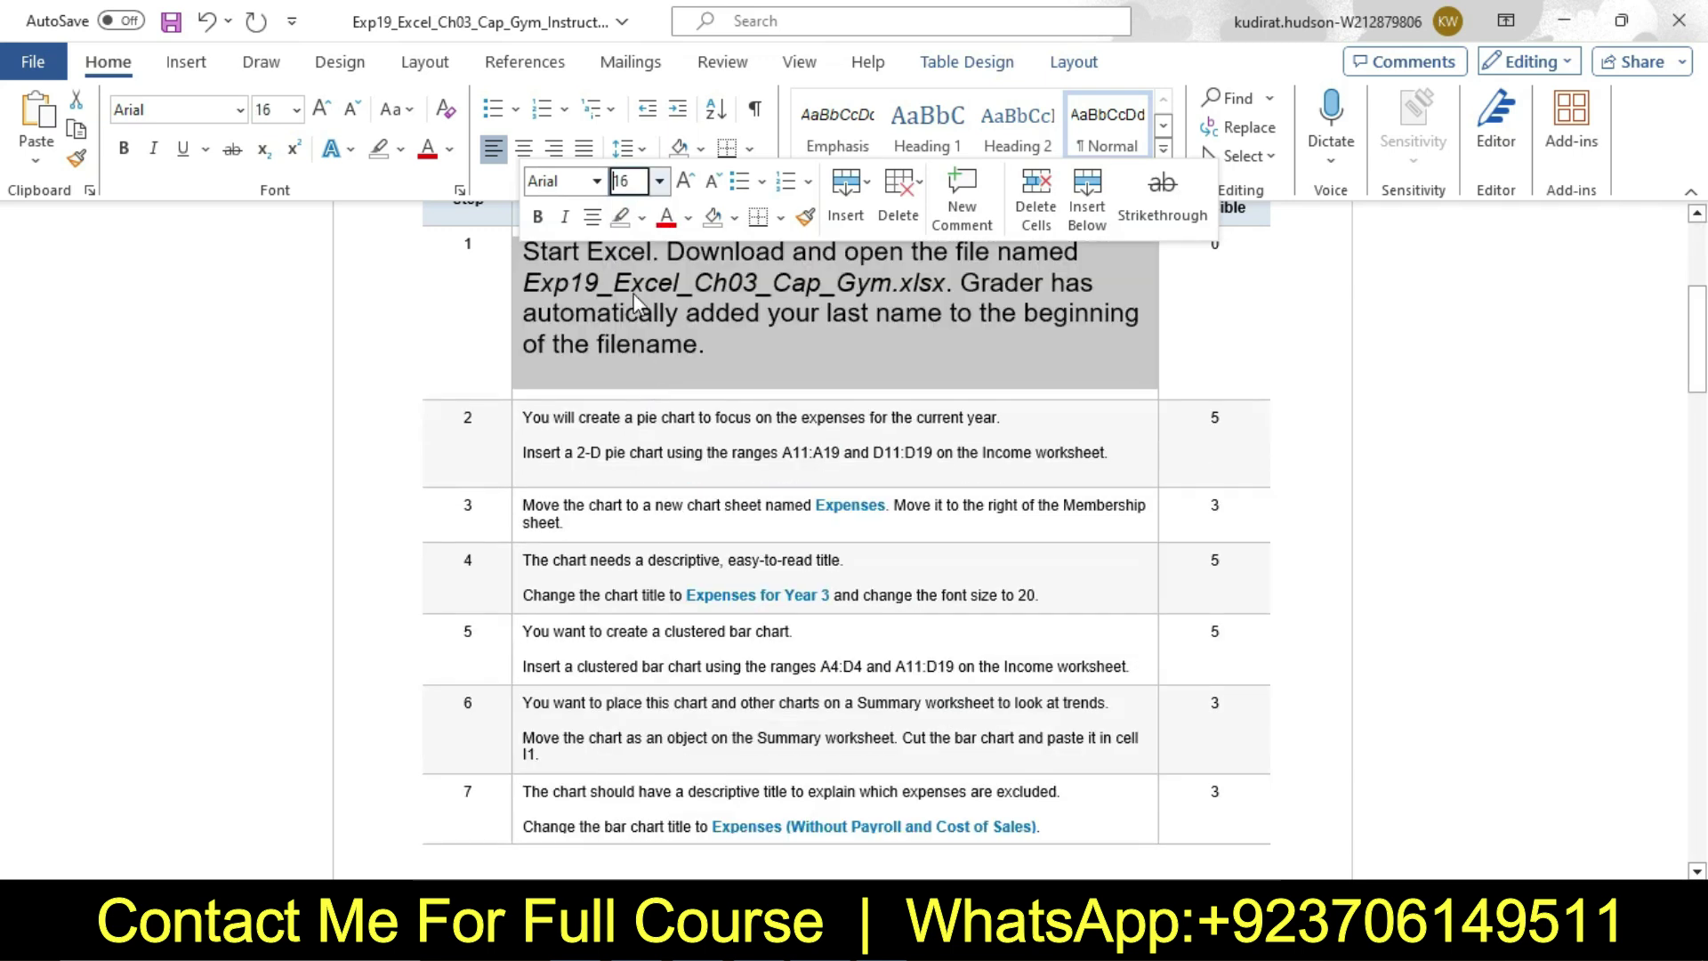
{"action": "left_click", "coordinate": [642, 217]}
{"action": "left_click", "coordinate": [633, 234]}
{"action": "left_click", "coordinate": [540, 251]}
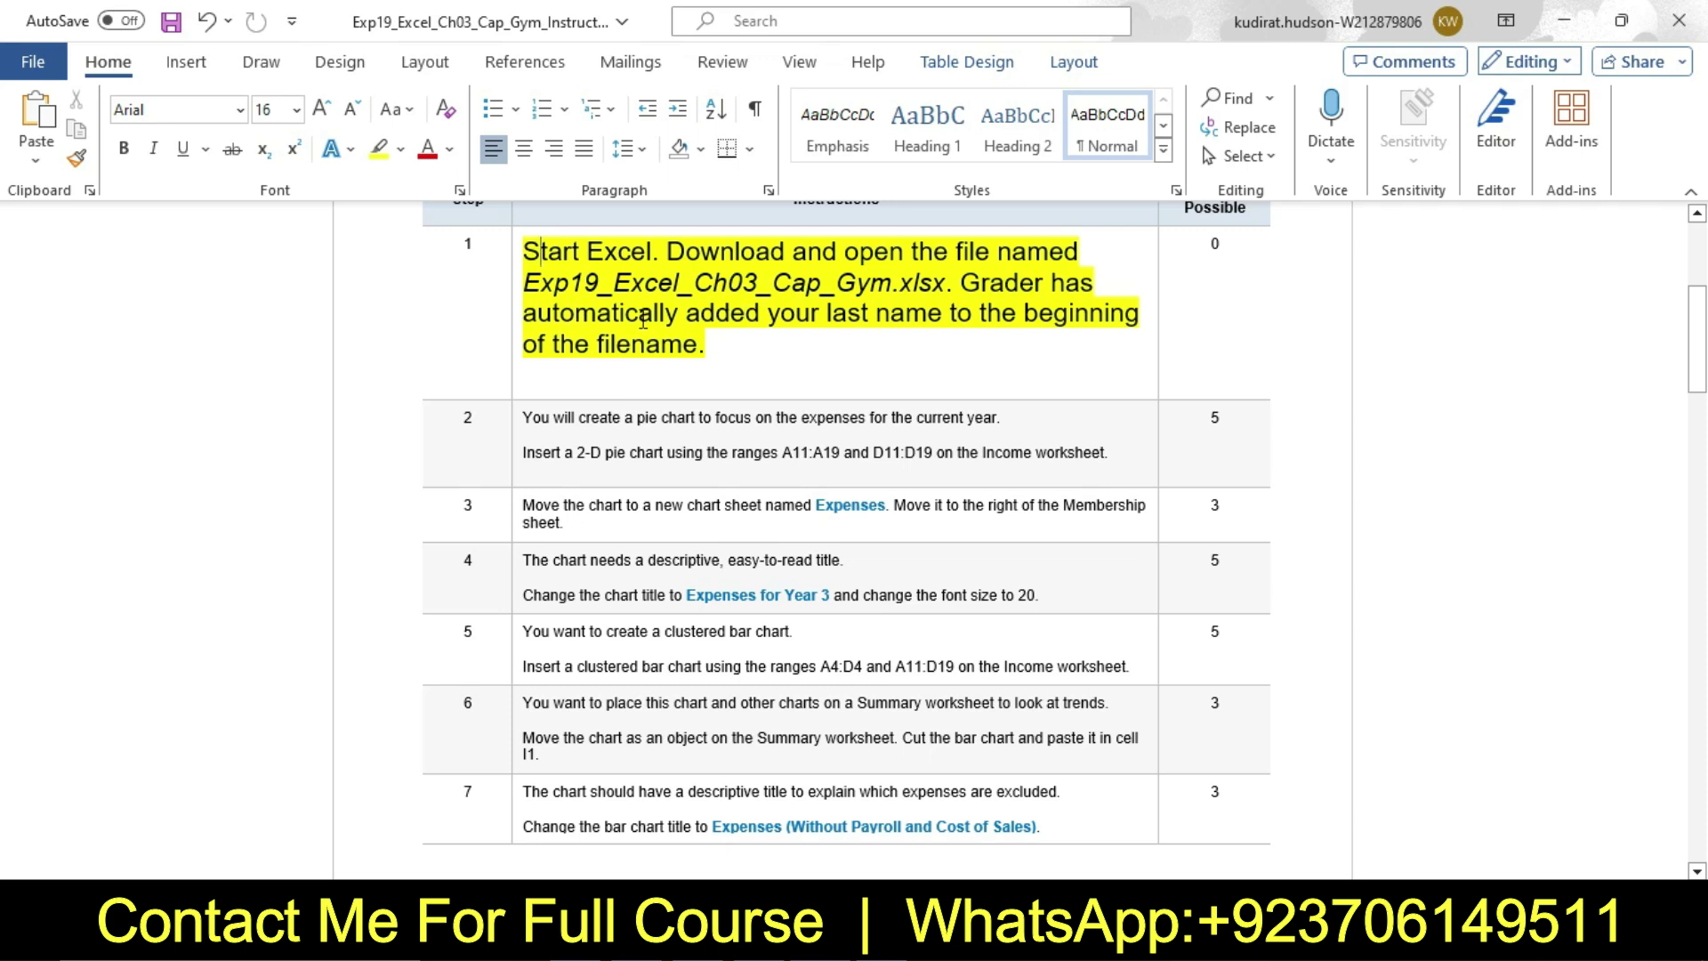
Step: Switch to Excel to check the Income worksheet of the Gym workbook and return to the Word instructions
{"action": "key", "text": "alt+Tab"}
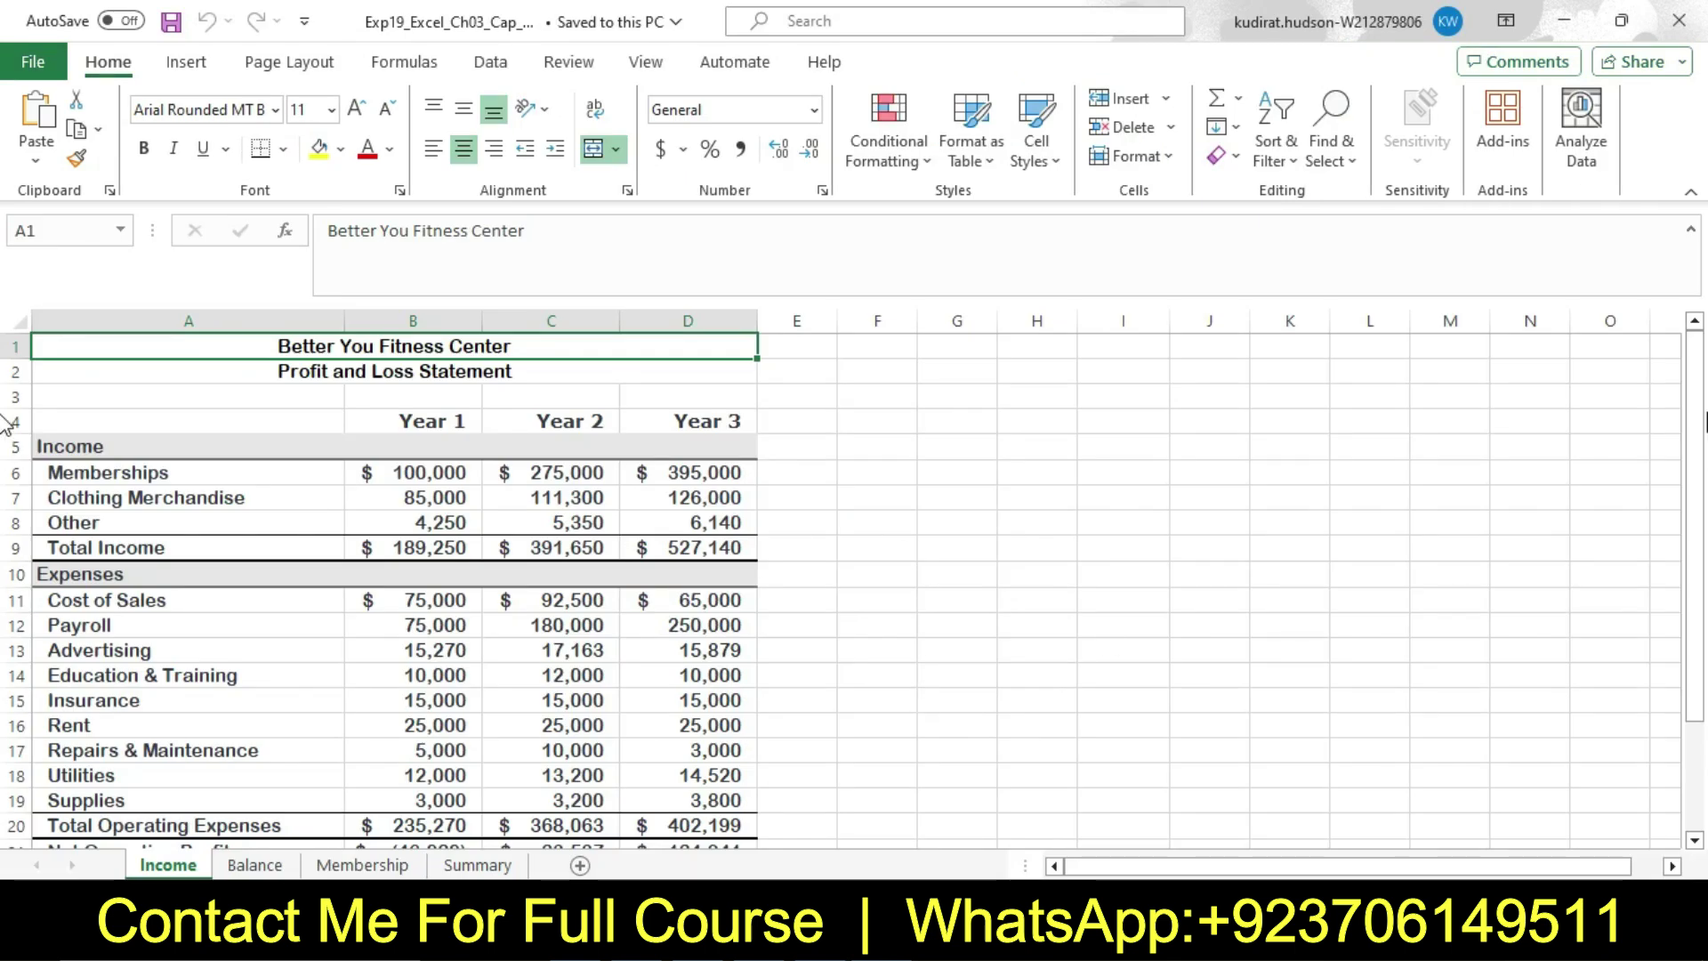
{"action": "mouse_move", "coordinate": [1698, 383]}
{"action": "left_mouse_down"}
{"action": "mouse_move", "coordinate": [1697, 419]}
{"action": "mouse_move", "coordinate": [1697, 382]}
{"action": "left_mouse_up"}
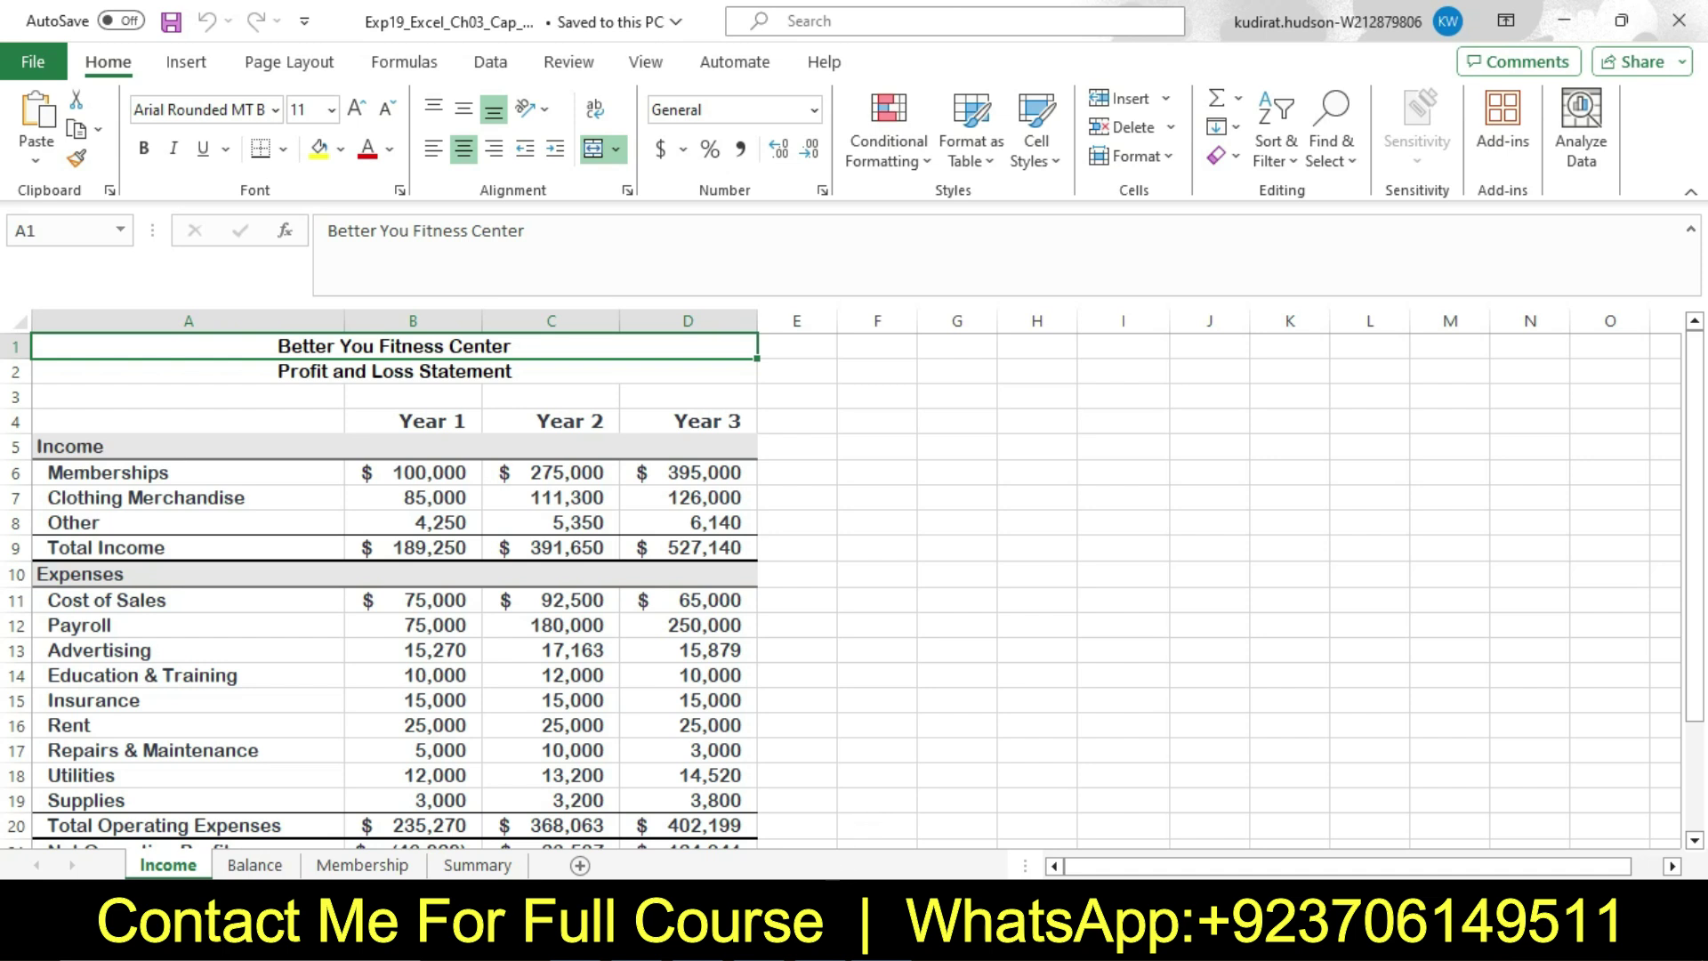
{"action": "key", "text": "alt+Tab"}
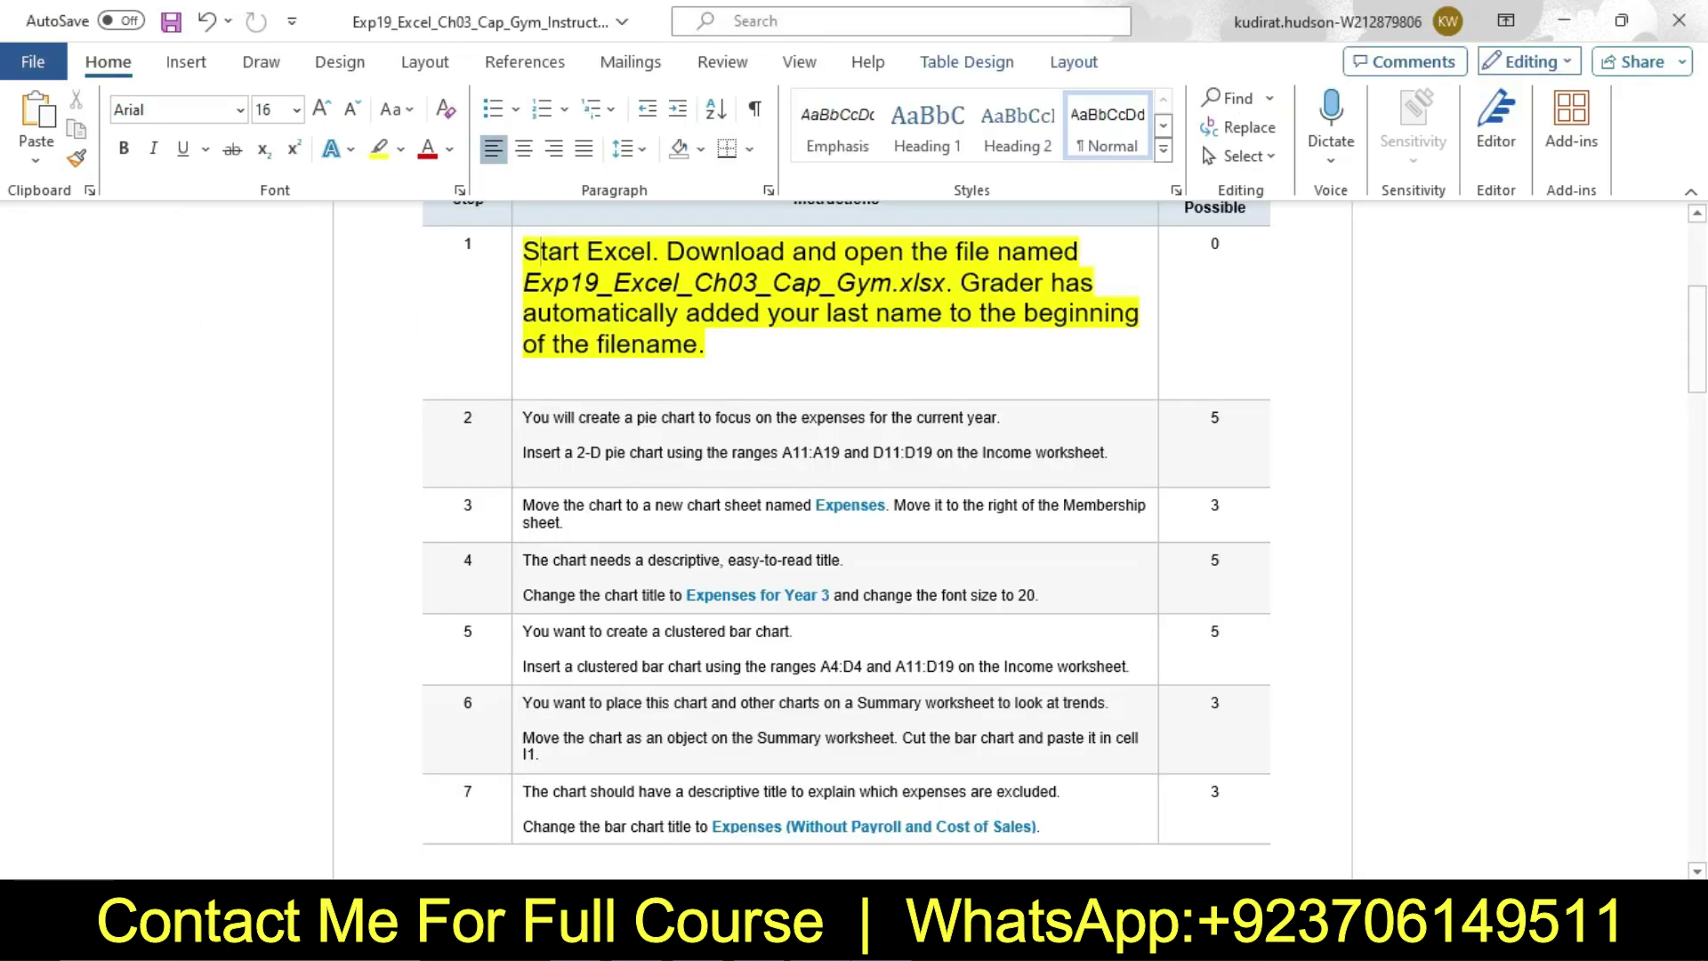
Step: Reset the step 1 instruction to 9 pt text and remove its highlighting
{"action": "left_click", "coordinate": [509, 312]}
{"action": "left_click", "coordinate": [653, 230]}
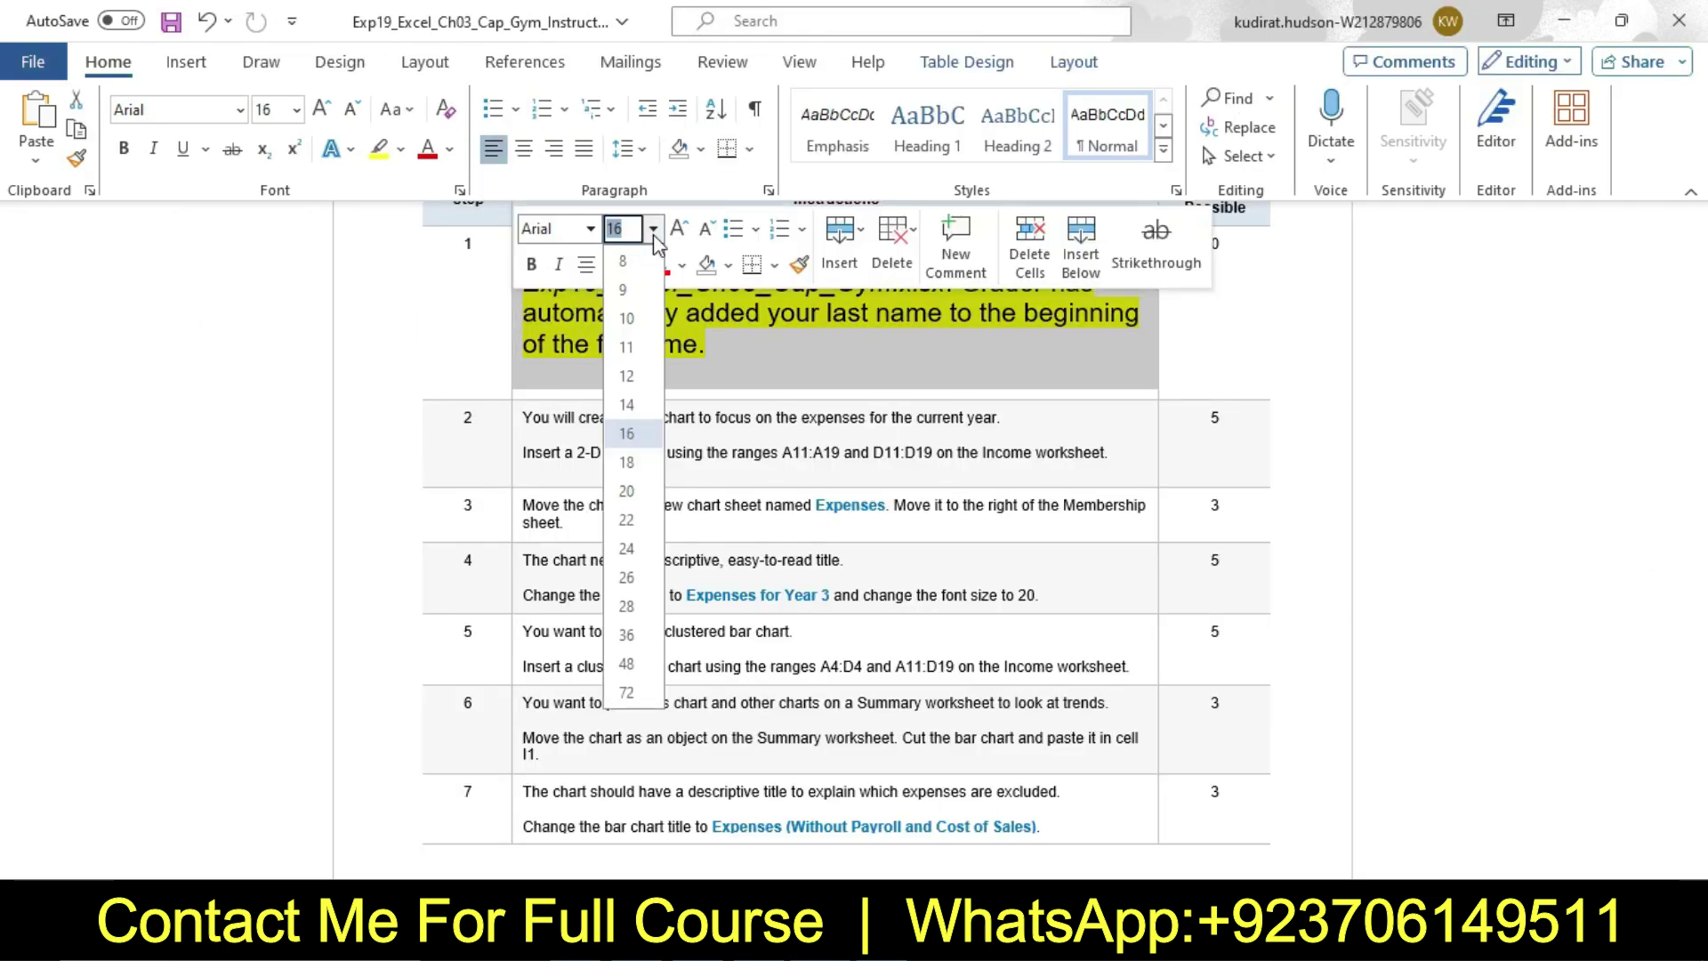
{"action": "left_click", "coordinate": [642, 304]}
{"action": "left_click", "coordinate": [635, 264]}
{"action": "left_click", "coordinate": [658, 459]}
Step: Format the step 2 instructions in the table as 16 pt text with yellow highlighting
{"action": "left_click", "coordinate": [518, 350]}
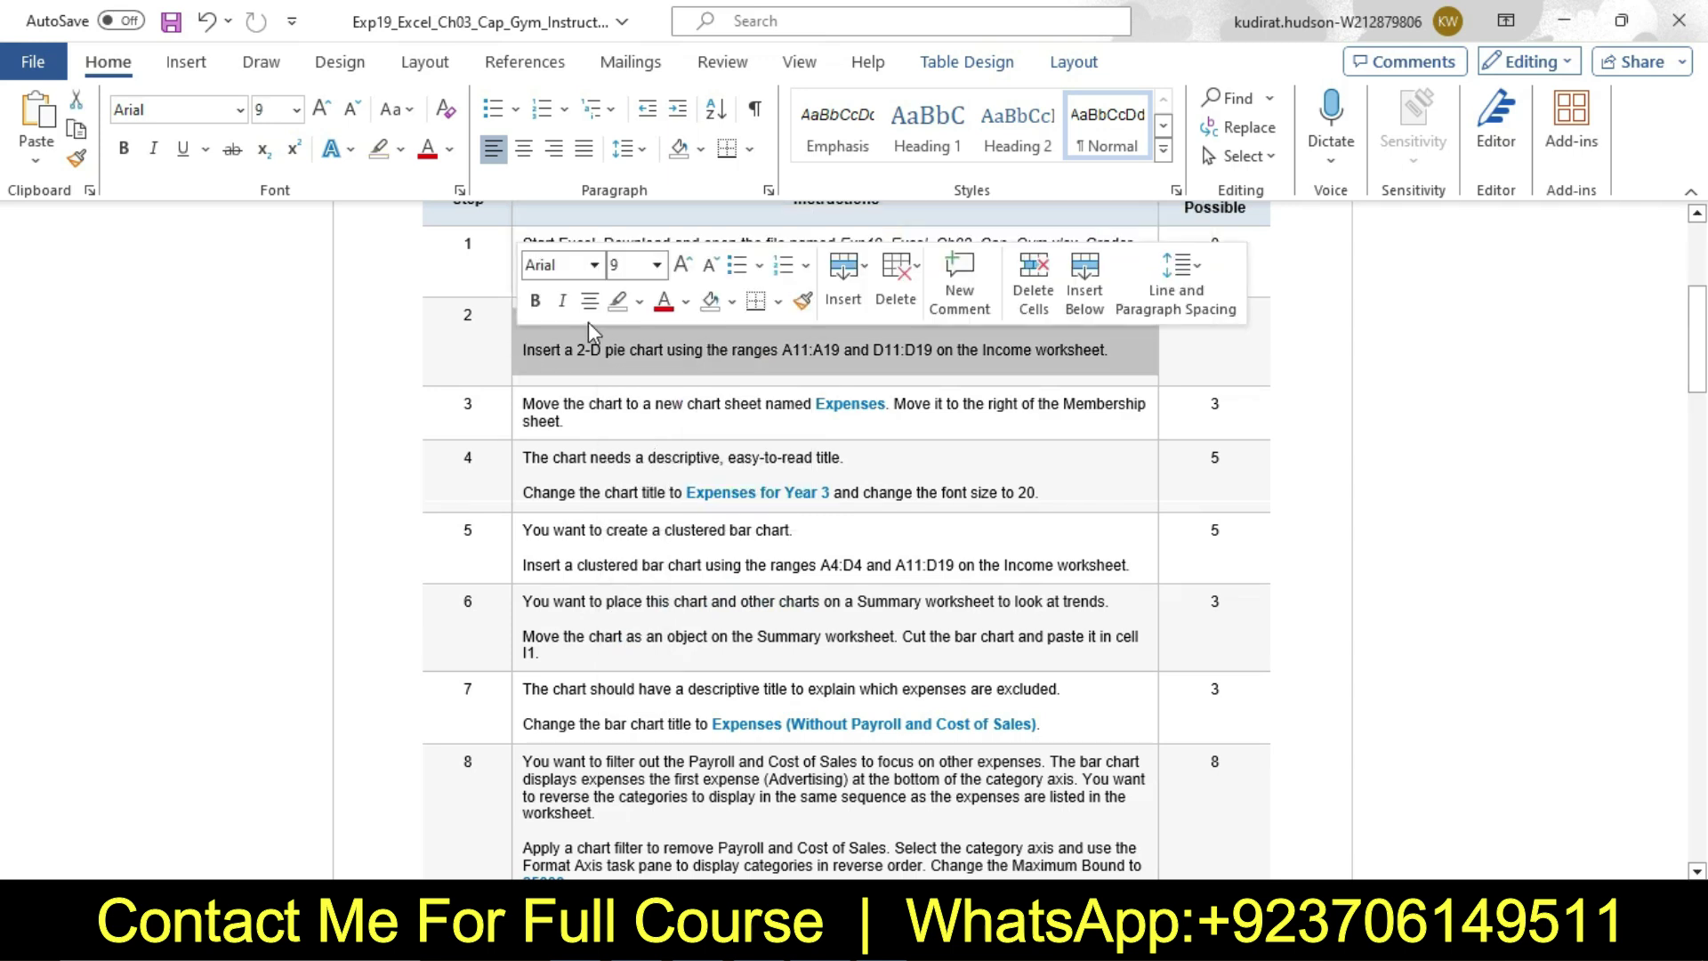
{"action": "left_click", "coordinate": [655, 271]}
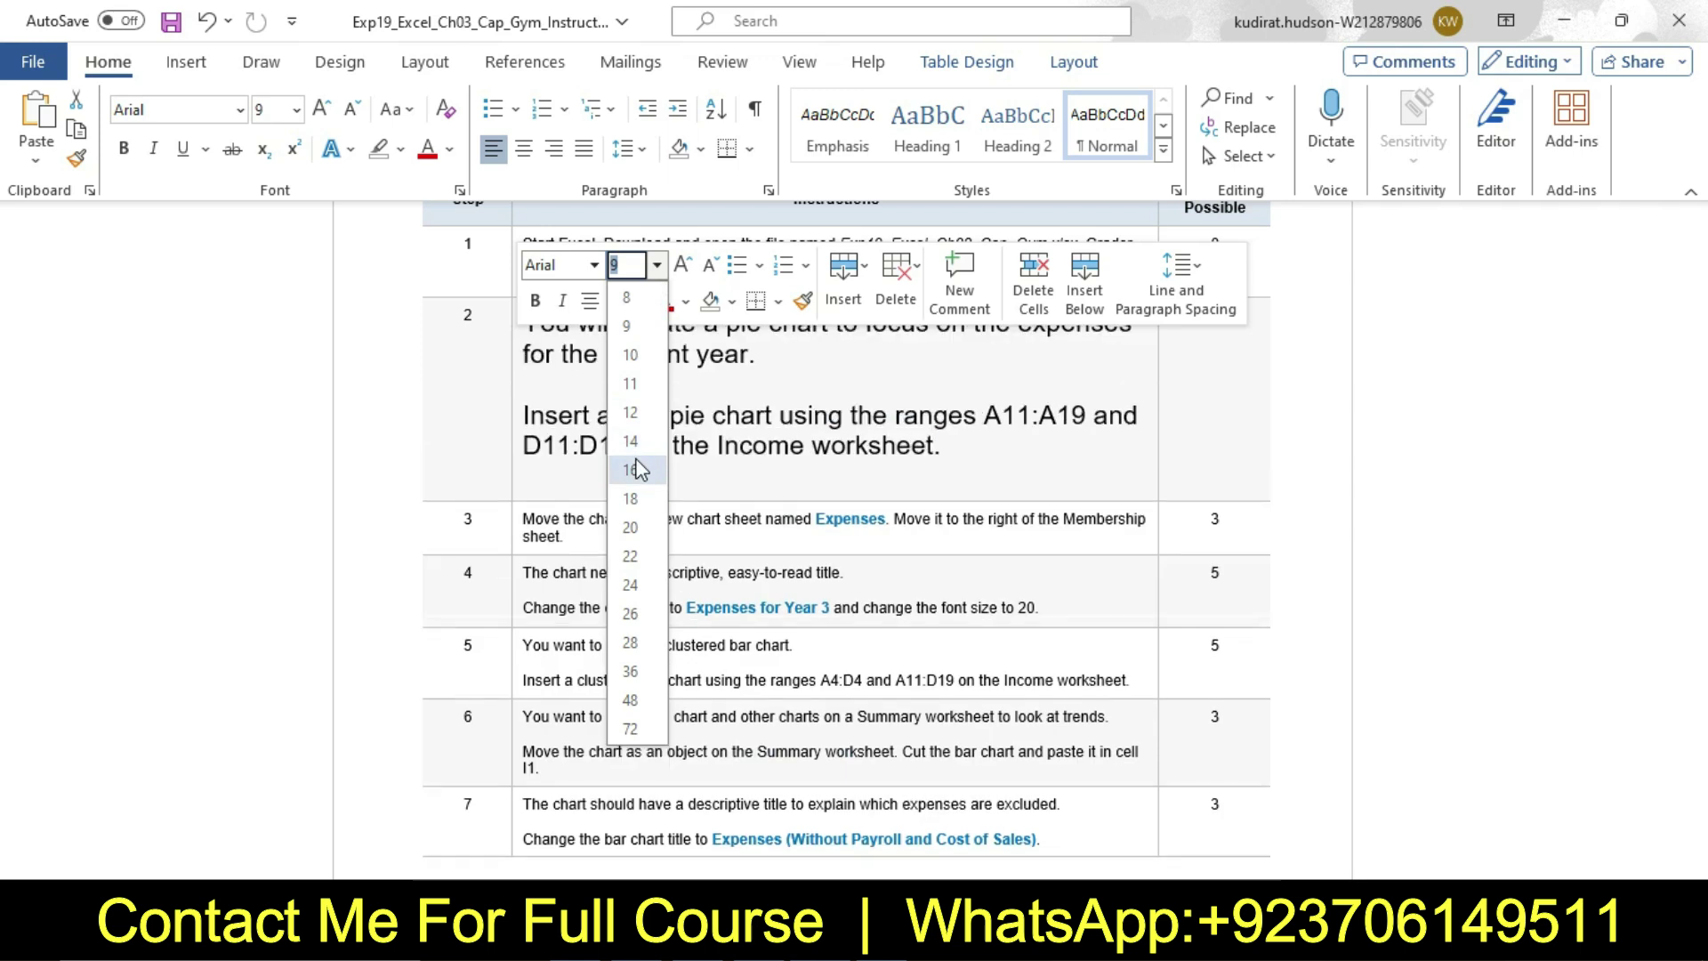
{"action": "left_click", "coordinate": [633, 465]}
{"action": "left_click", "coordinate": [639, 302]}
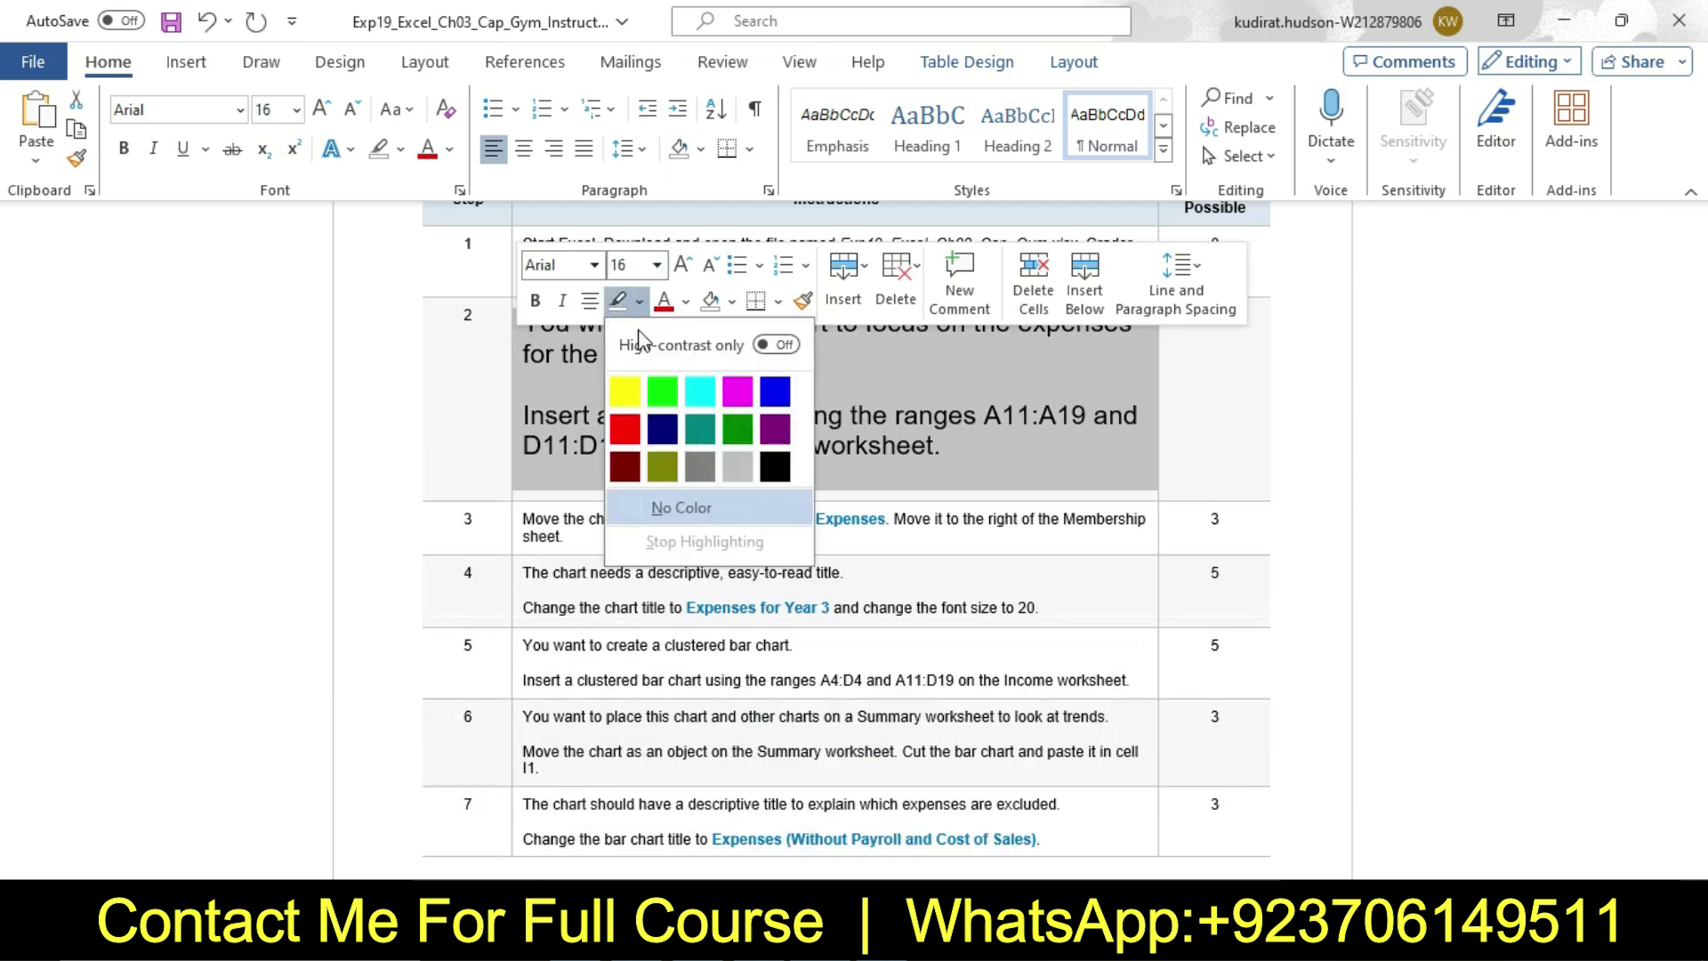
{"action": "left_click", "coordinate": [625, 392]}
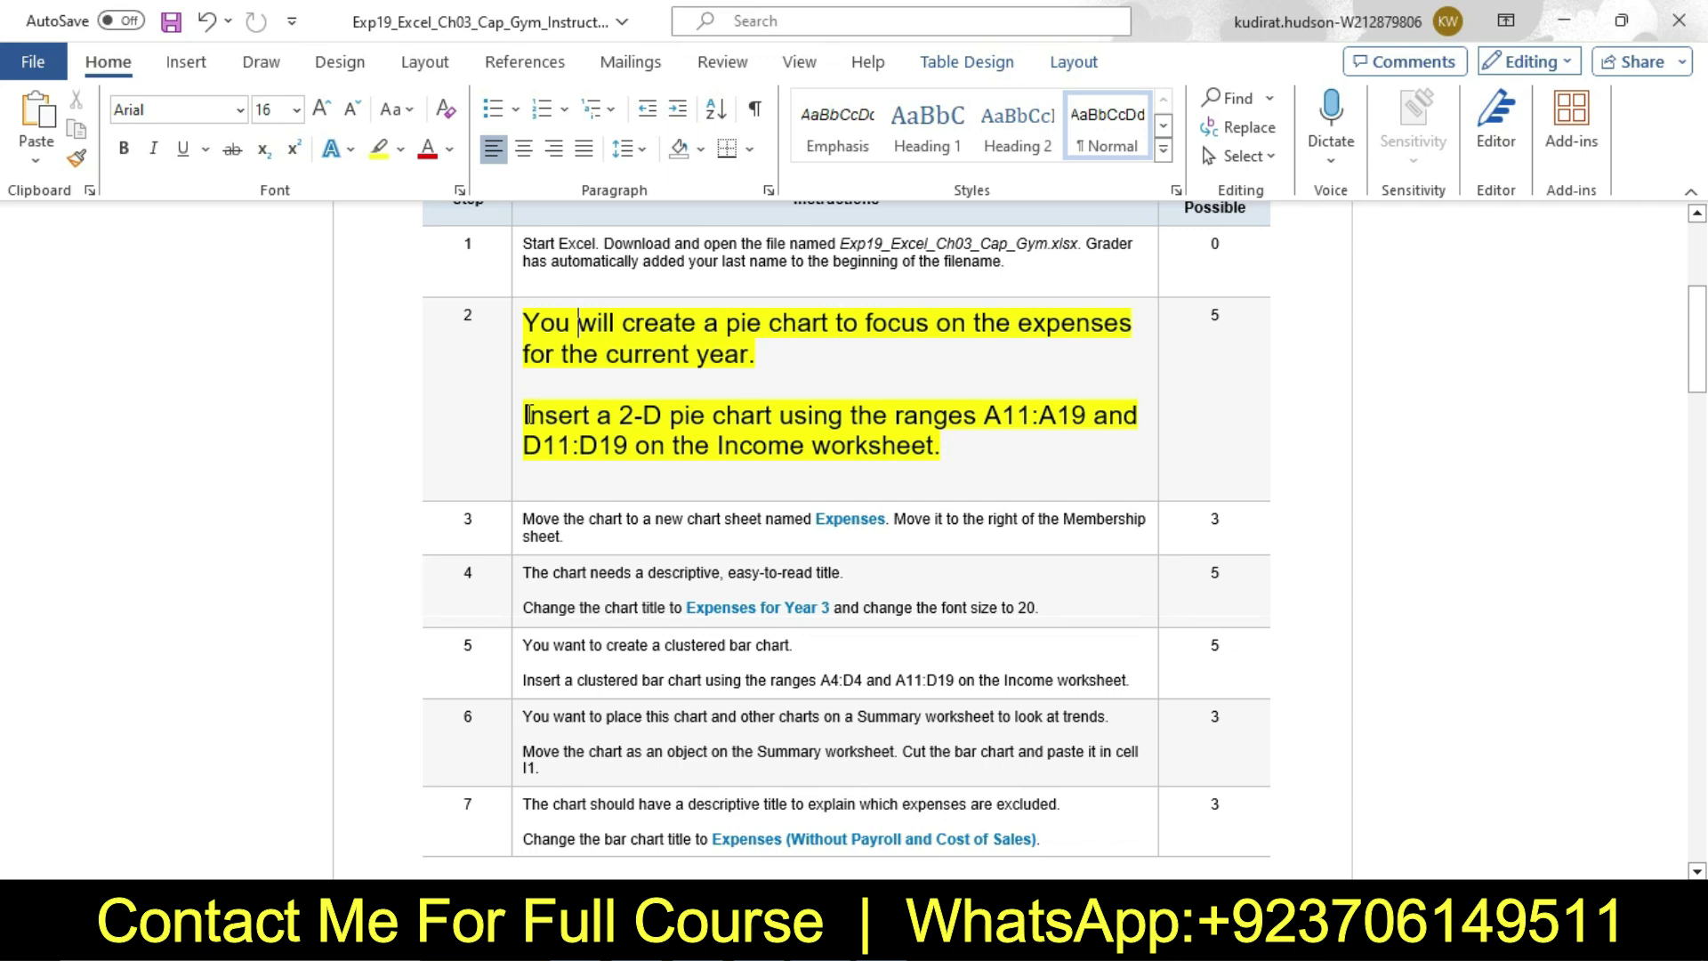
Step: Change the highlighting of the second paragraph of step 2, about inserting a 2-D pie chart, to turquoise
{"action": "left_click_drag", "start_coordinate": [542, 411], "coordinate": [948, 448]}
{"action": "left_click", "coordinate": [1048, 407]}
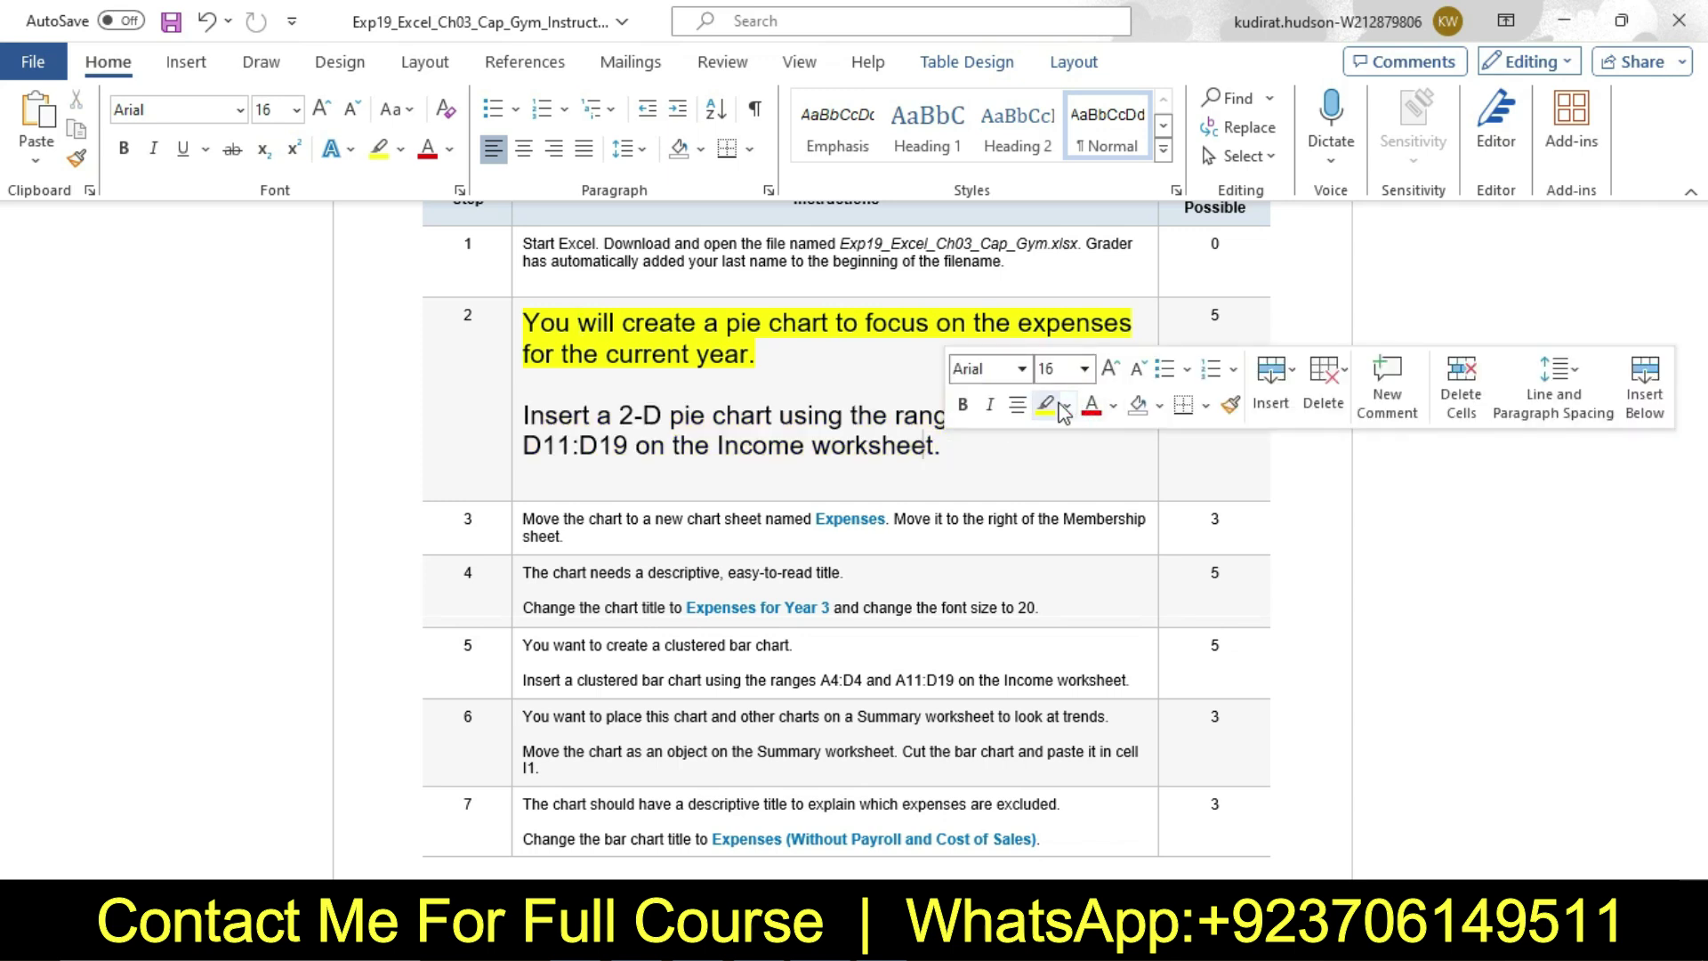
{"action": "left_click_drag", "start_coordinate": [527, 413], "coordinate": [965, 447]}
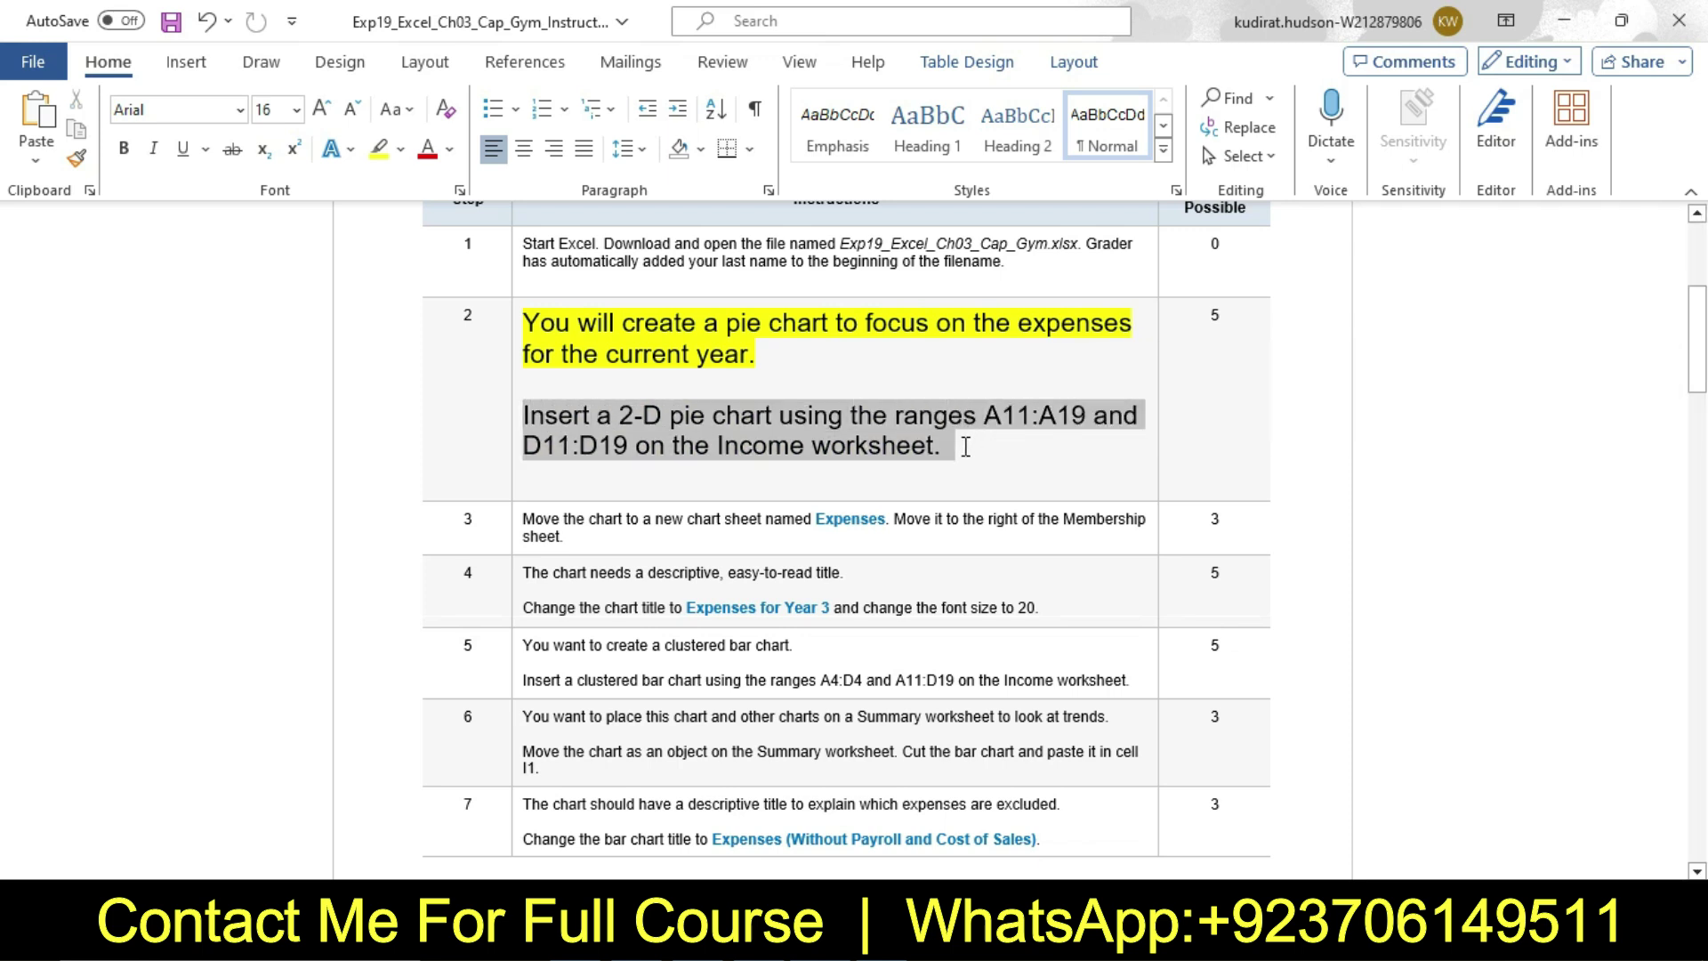
{"action": "left_click", "coordinate": [1085, 403]}
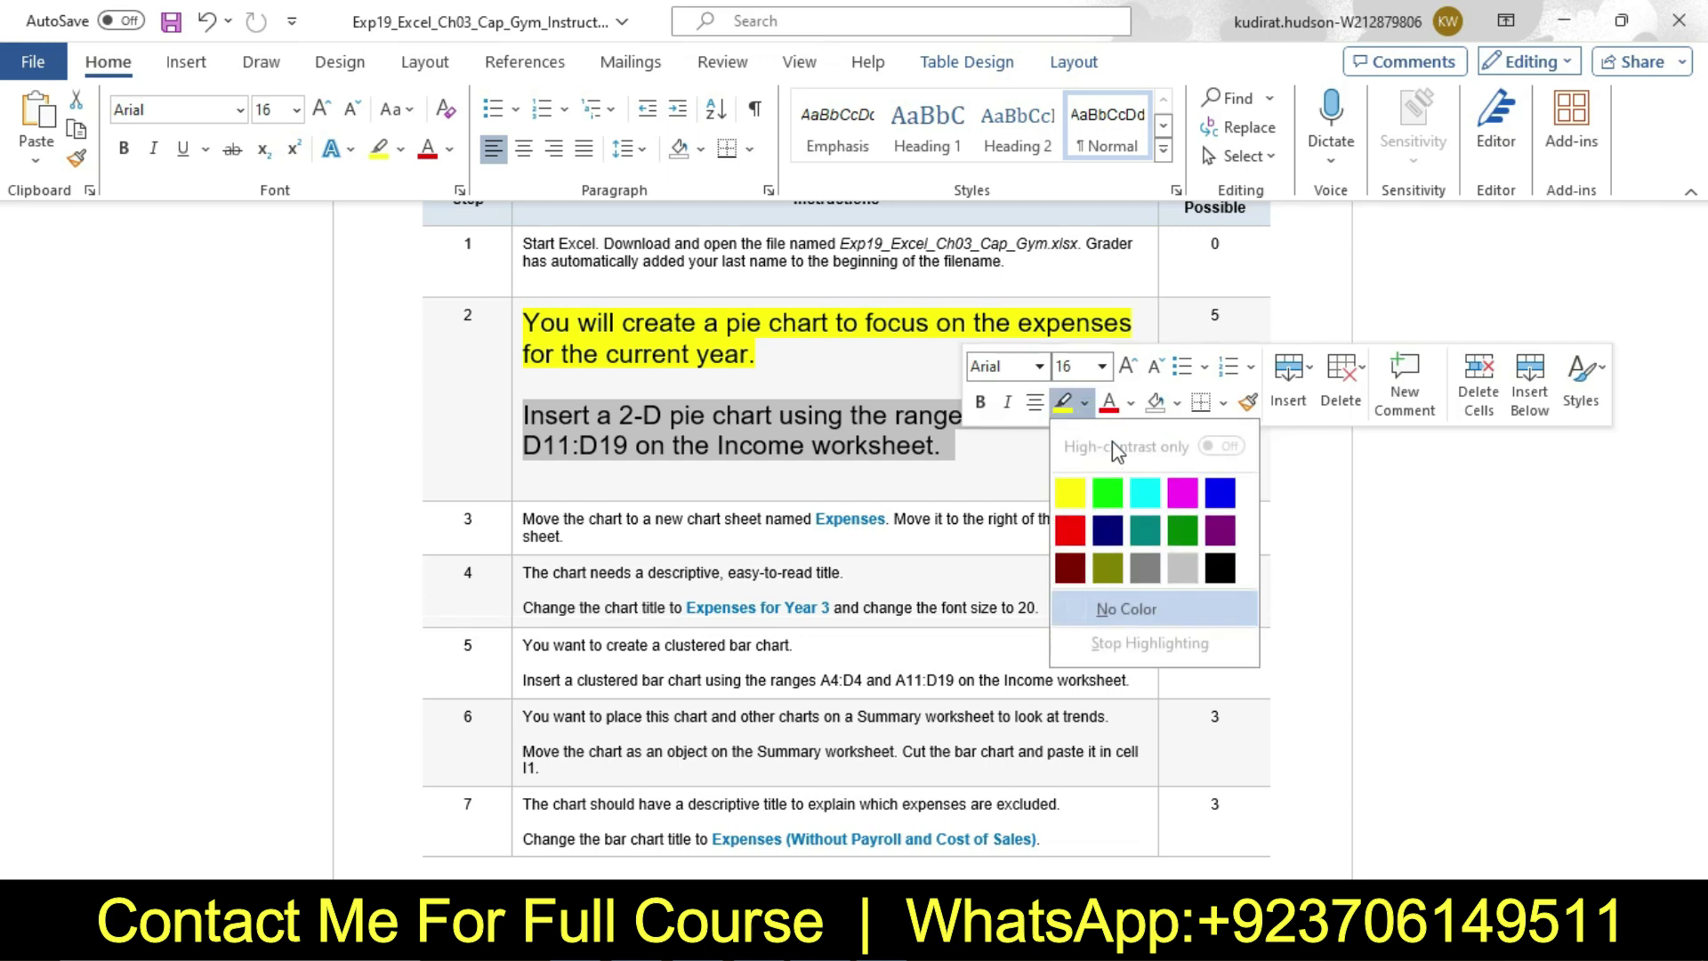
{"action": "left_click", "coordinate": [1144, 492]}
Step: Pick out the A11:A19 reference in the step 2 instructions and select cells A11:A19 on the Income worksheet in Excel
{"action": "left_click", "coordinate": [598, 414]}
{"action": "left_click_drag", "start_coordinate": [548, 418], "coordinate": [1087, 418]}
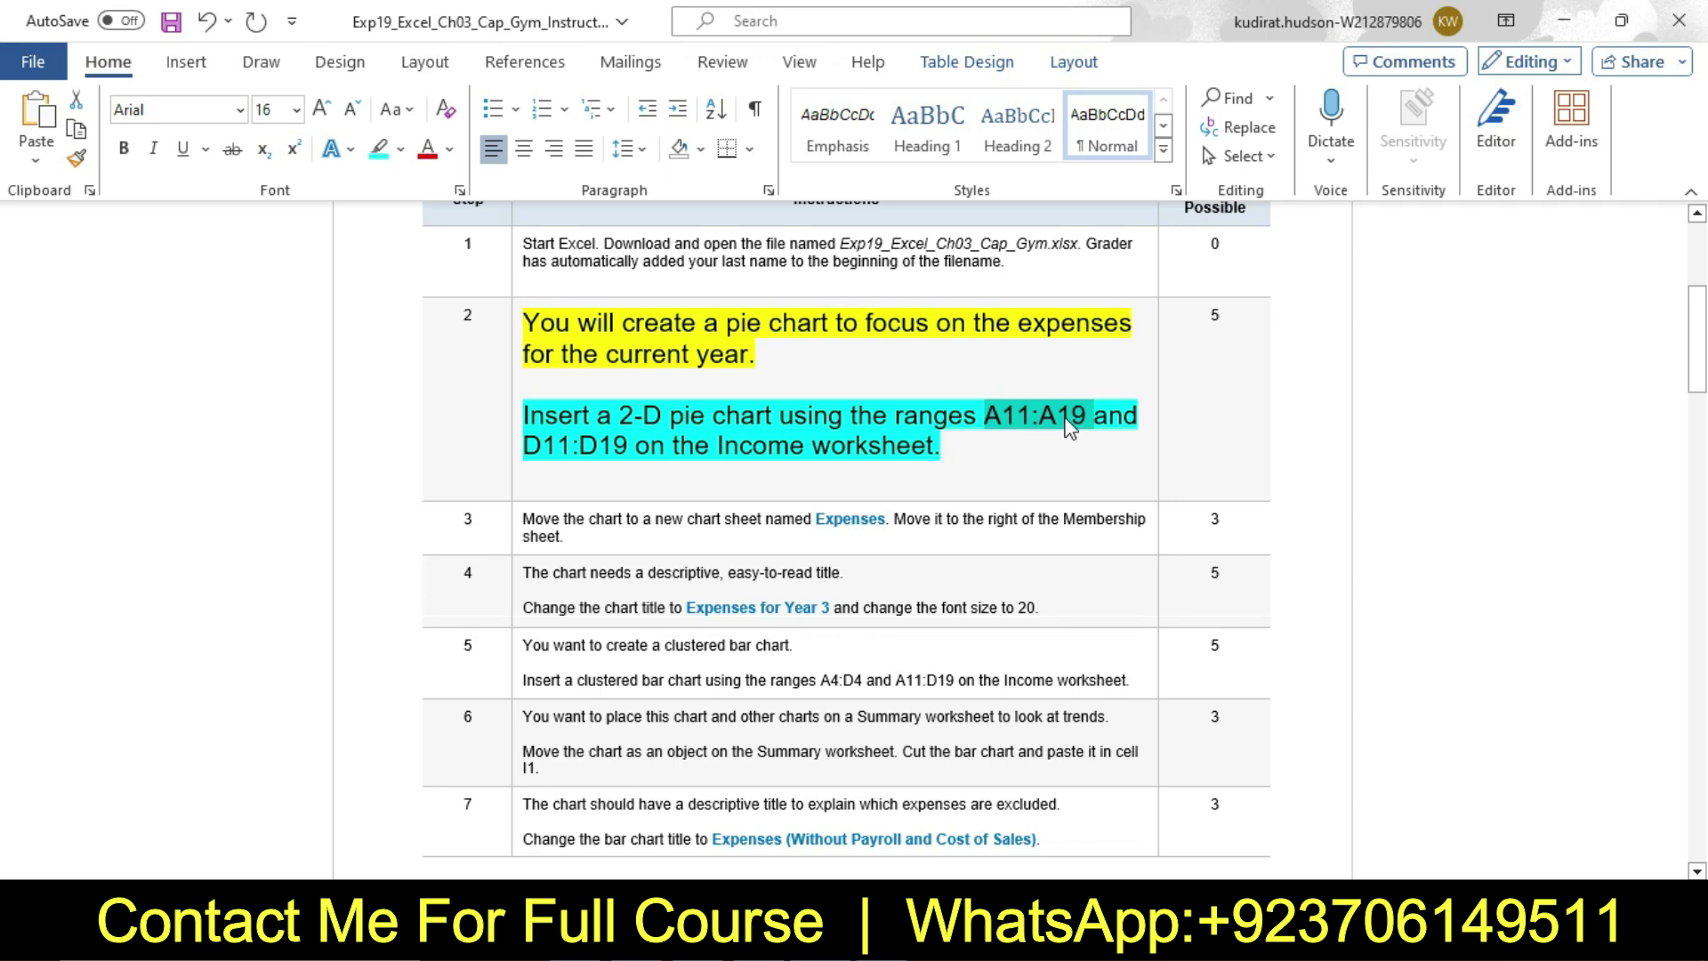
{"action": "key", "text": "alt+Tab"}
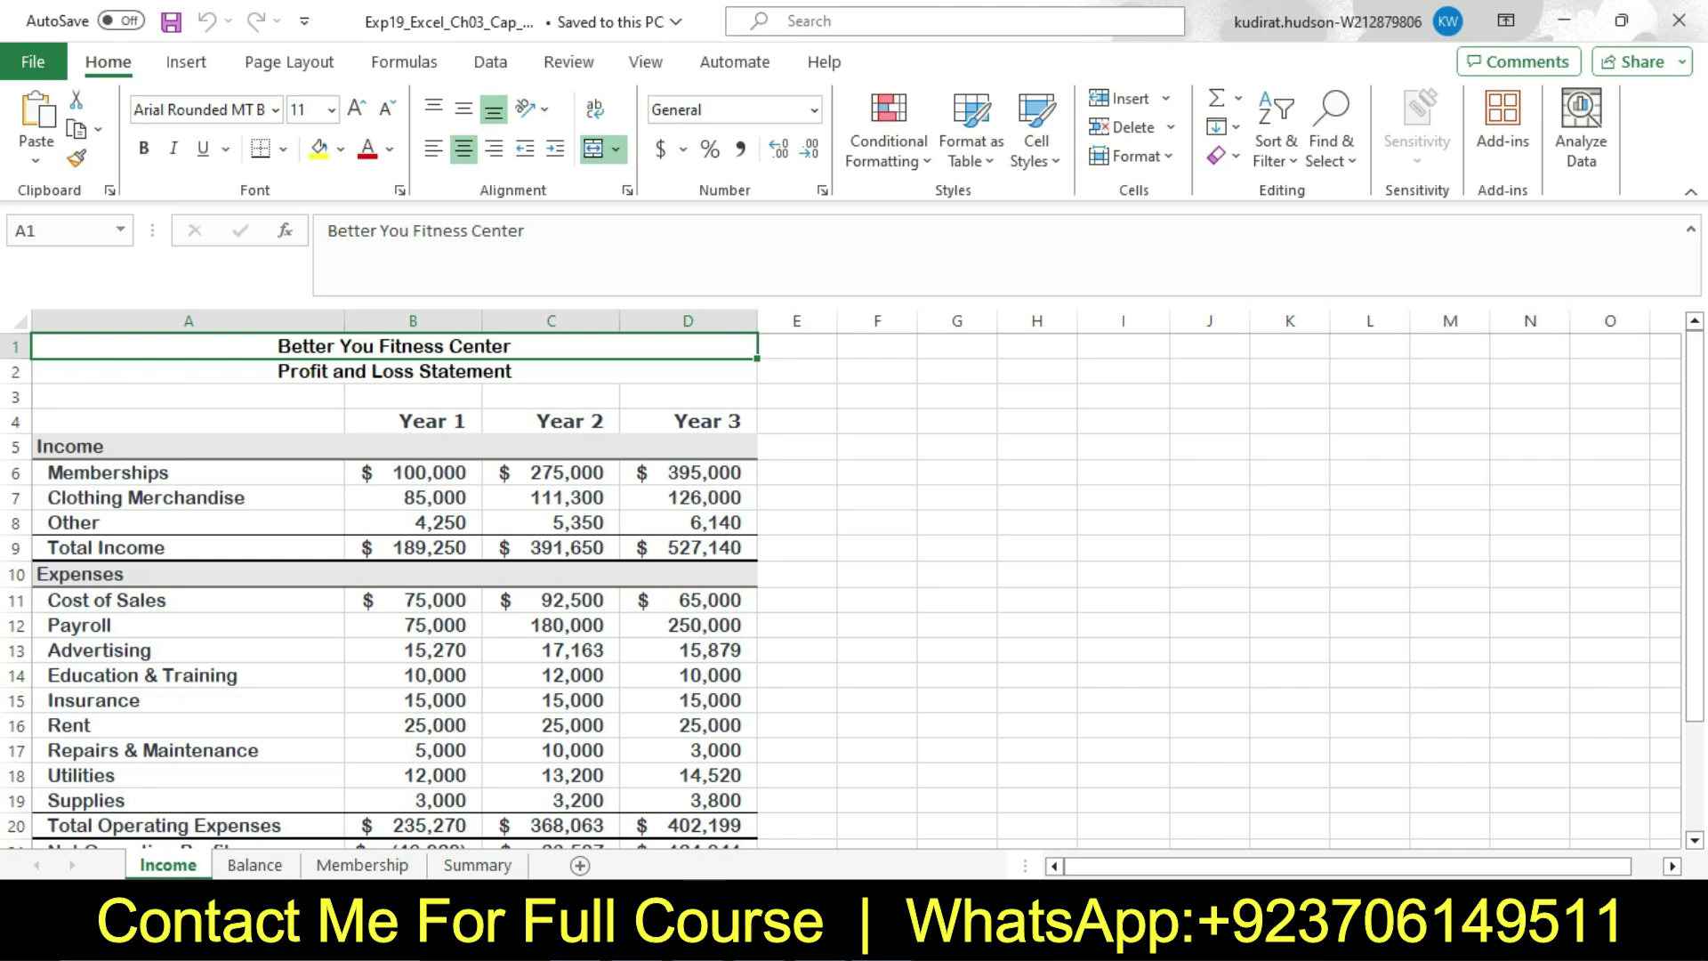
{"action": "key", "text": "alt+Tab"}
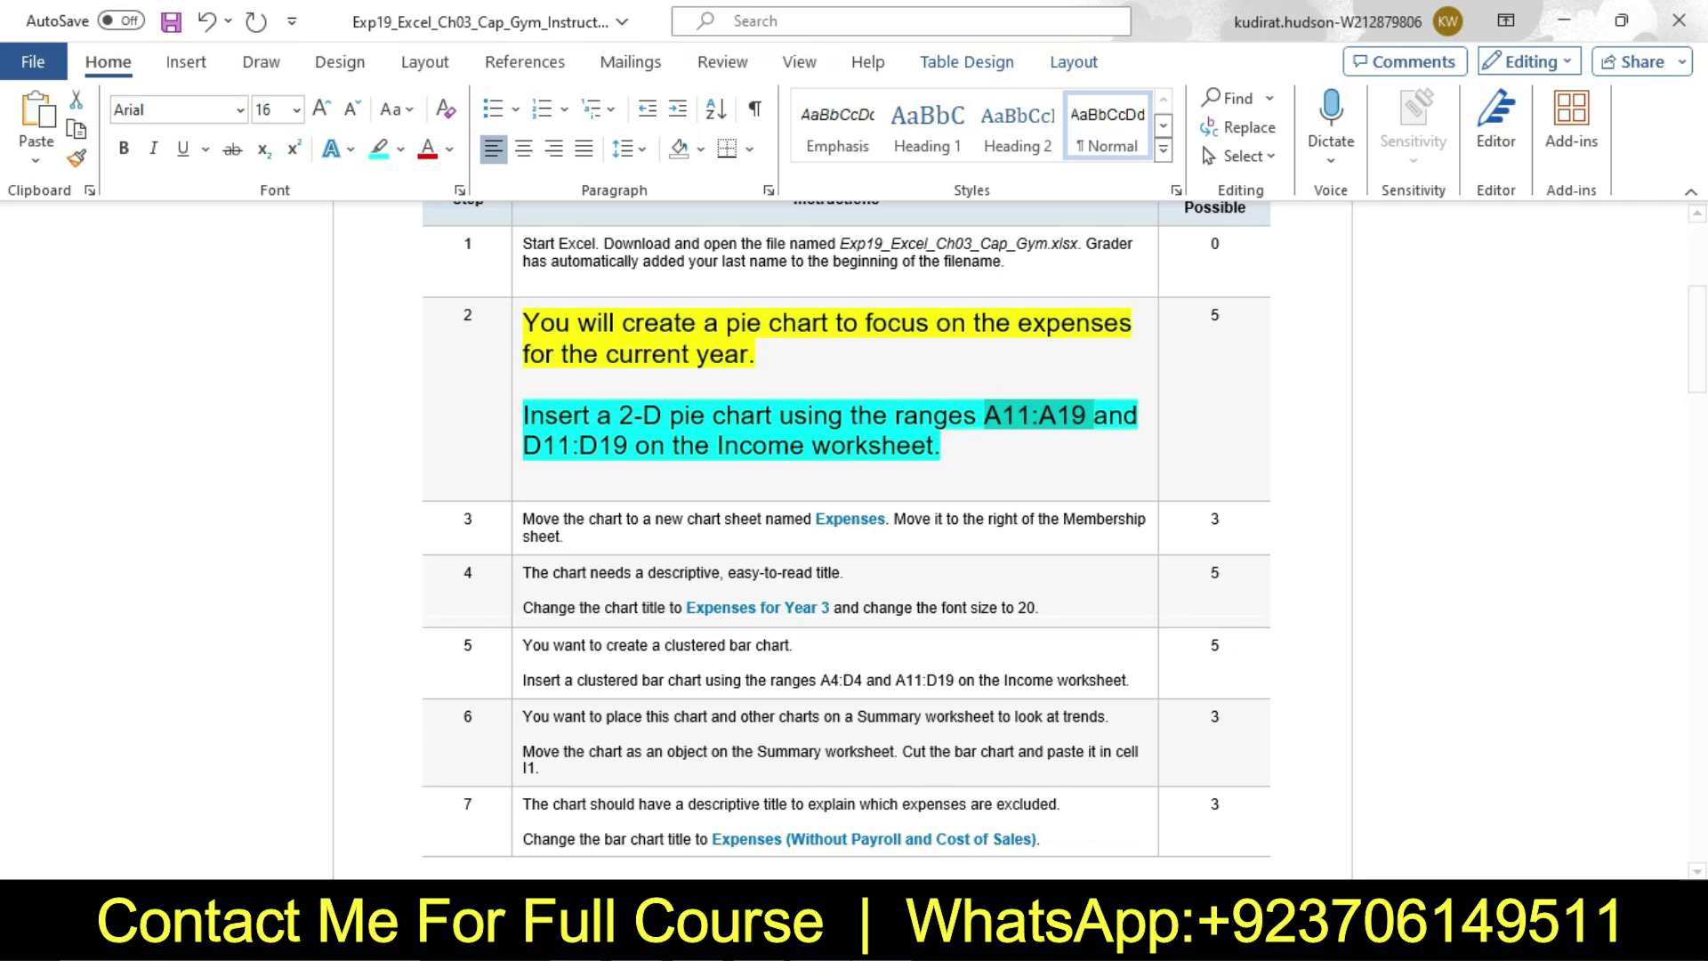
{"action": "key", "text": "alt+Tab"}
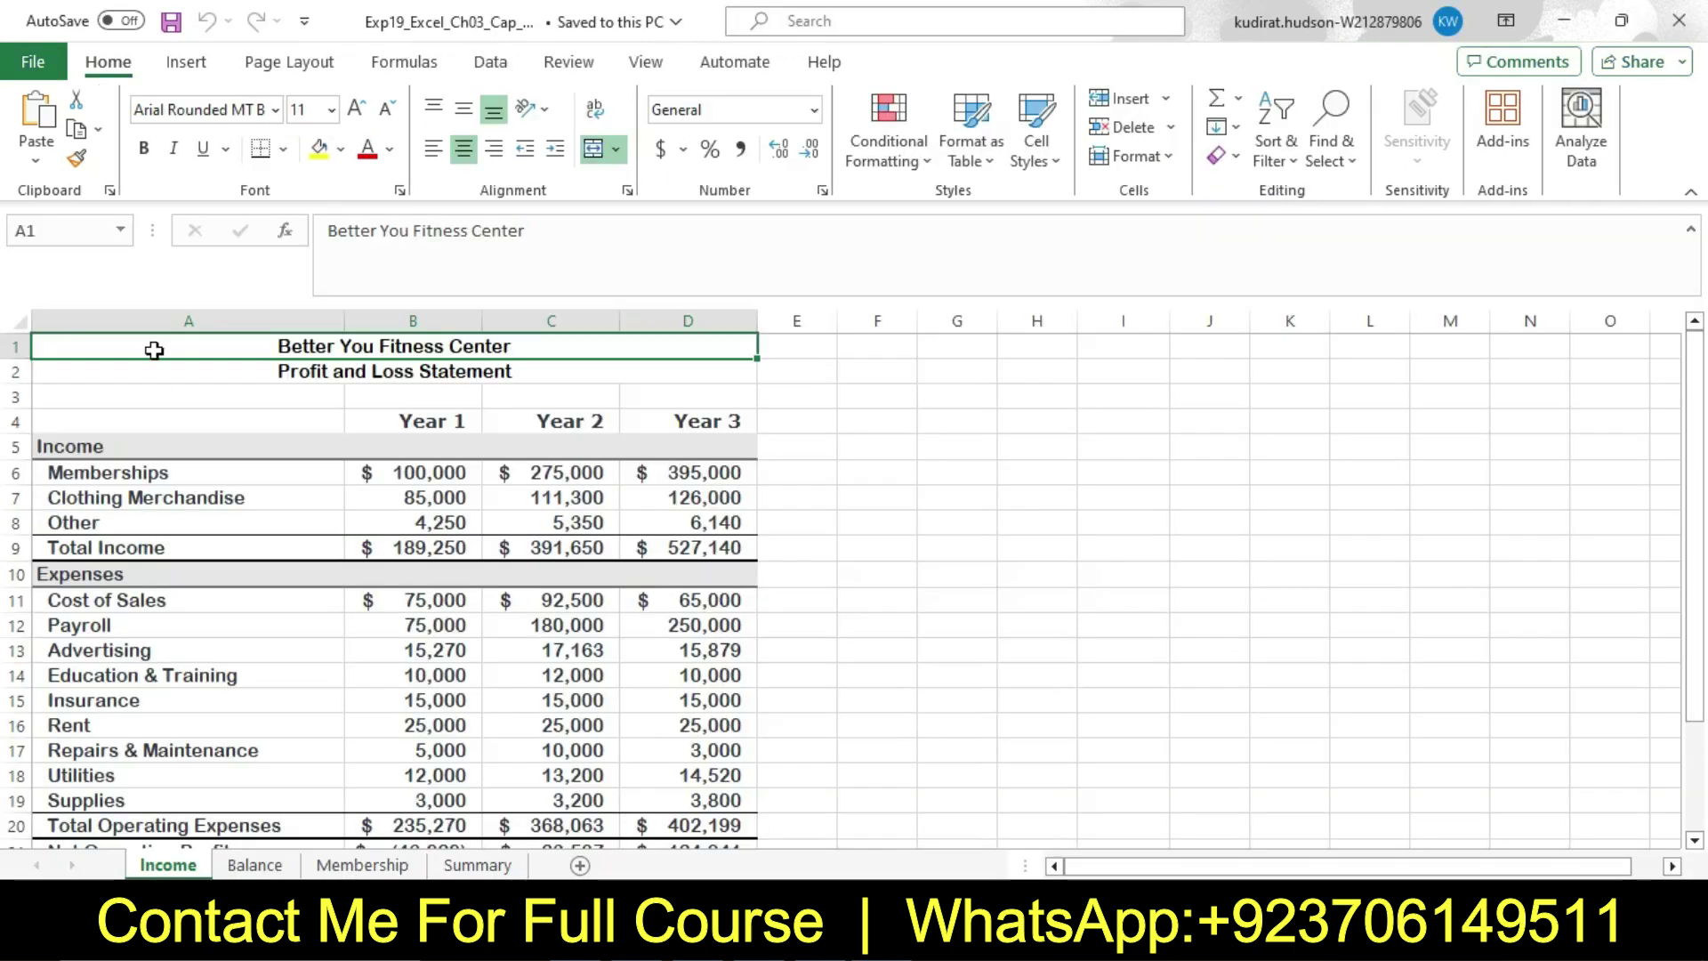
{"action": "left_click", "coordinate": [68, 236]}
{"action": "type", "text": "A11:A19"}
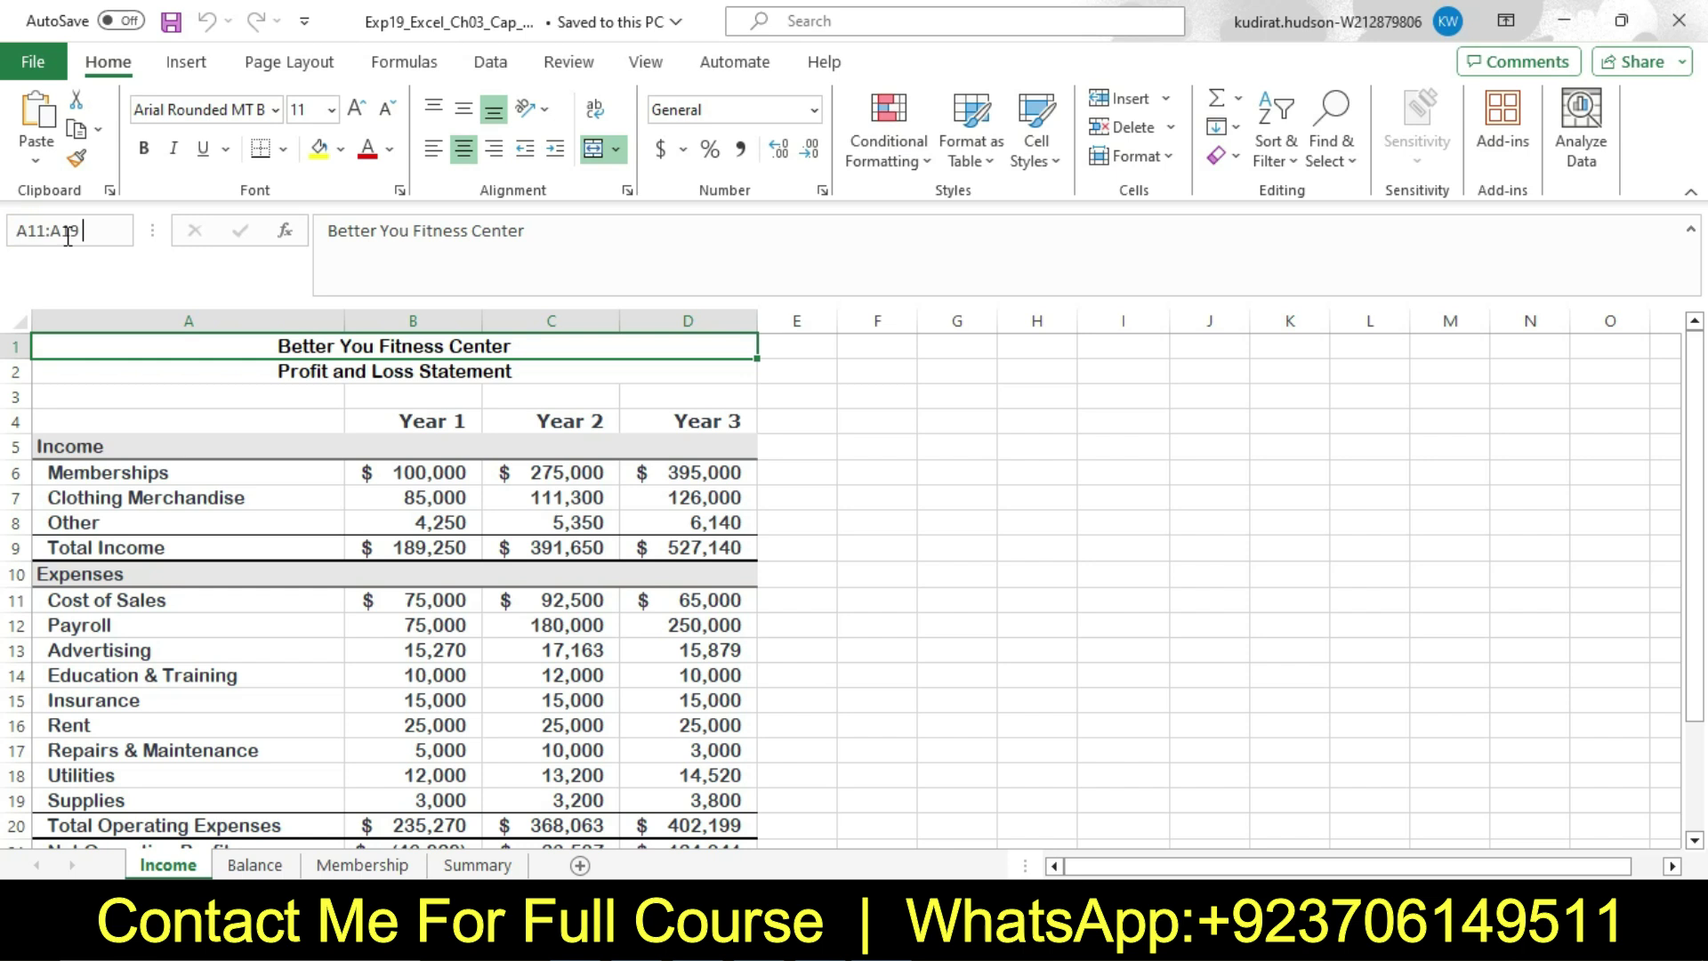
{"action": "key", "text": "Return"}
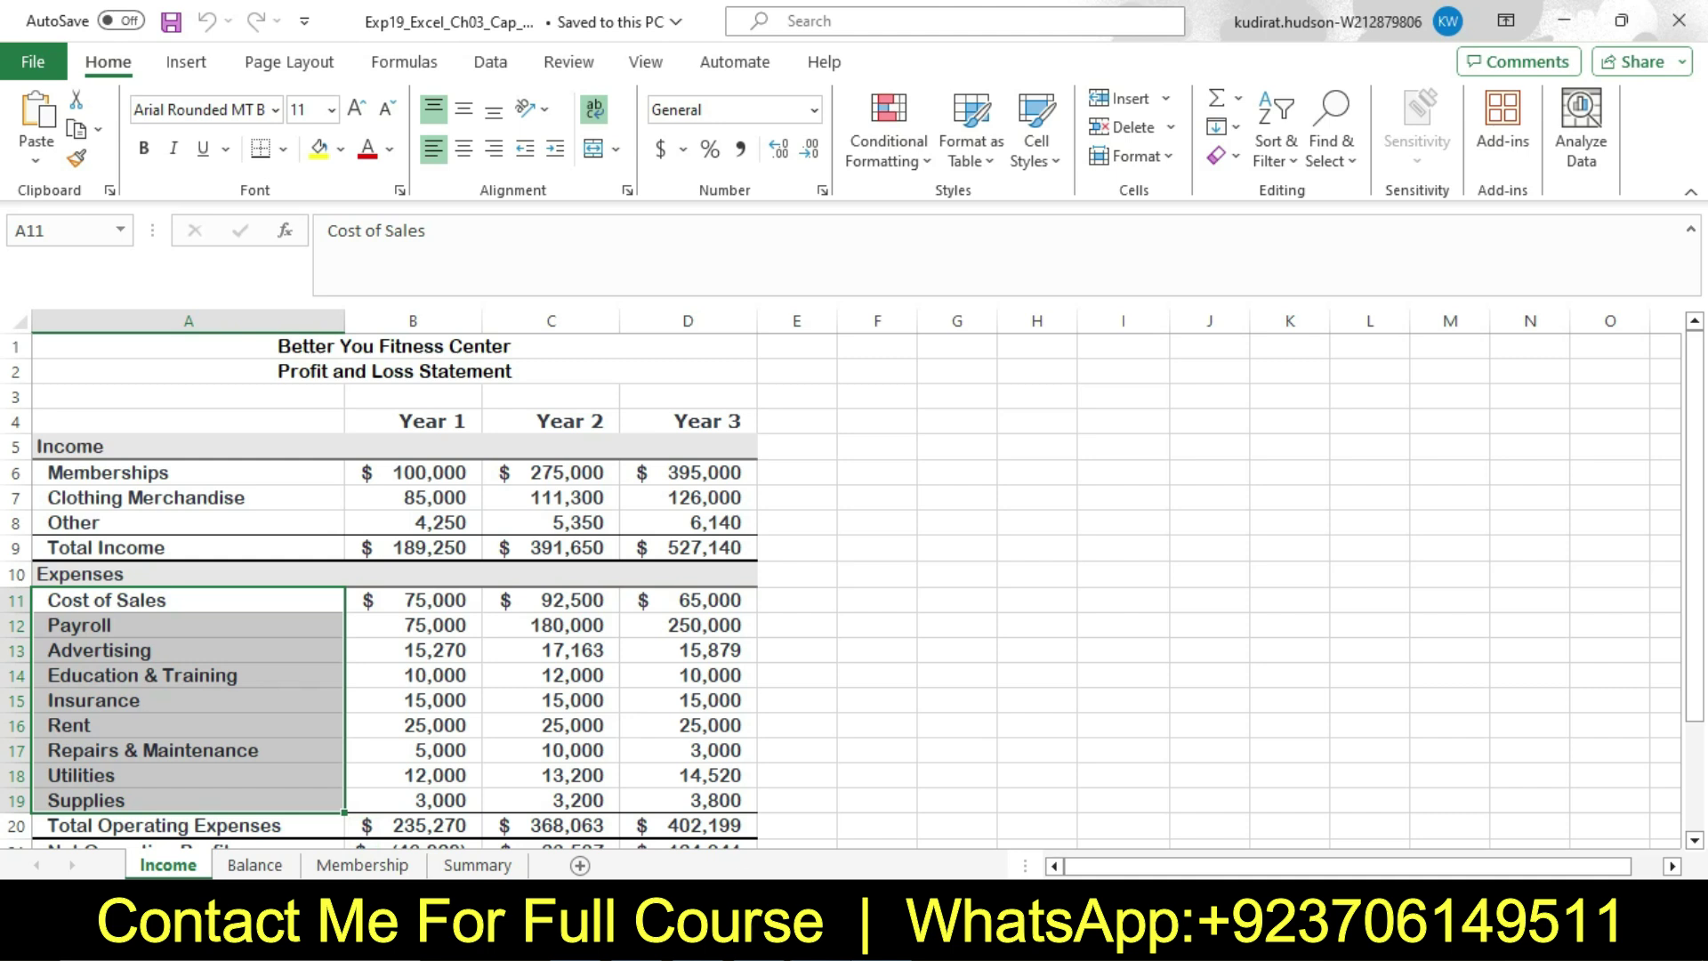
Step: Recheck the step 2 ranges in Word and add cells D11:D19 to the selection on the Income worksheet in Excel
{"action": "left_click", "coordinate": [792, 791]}
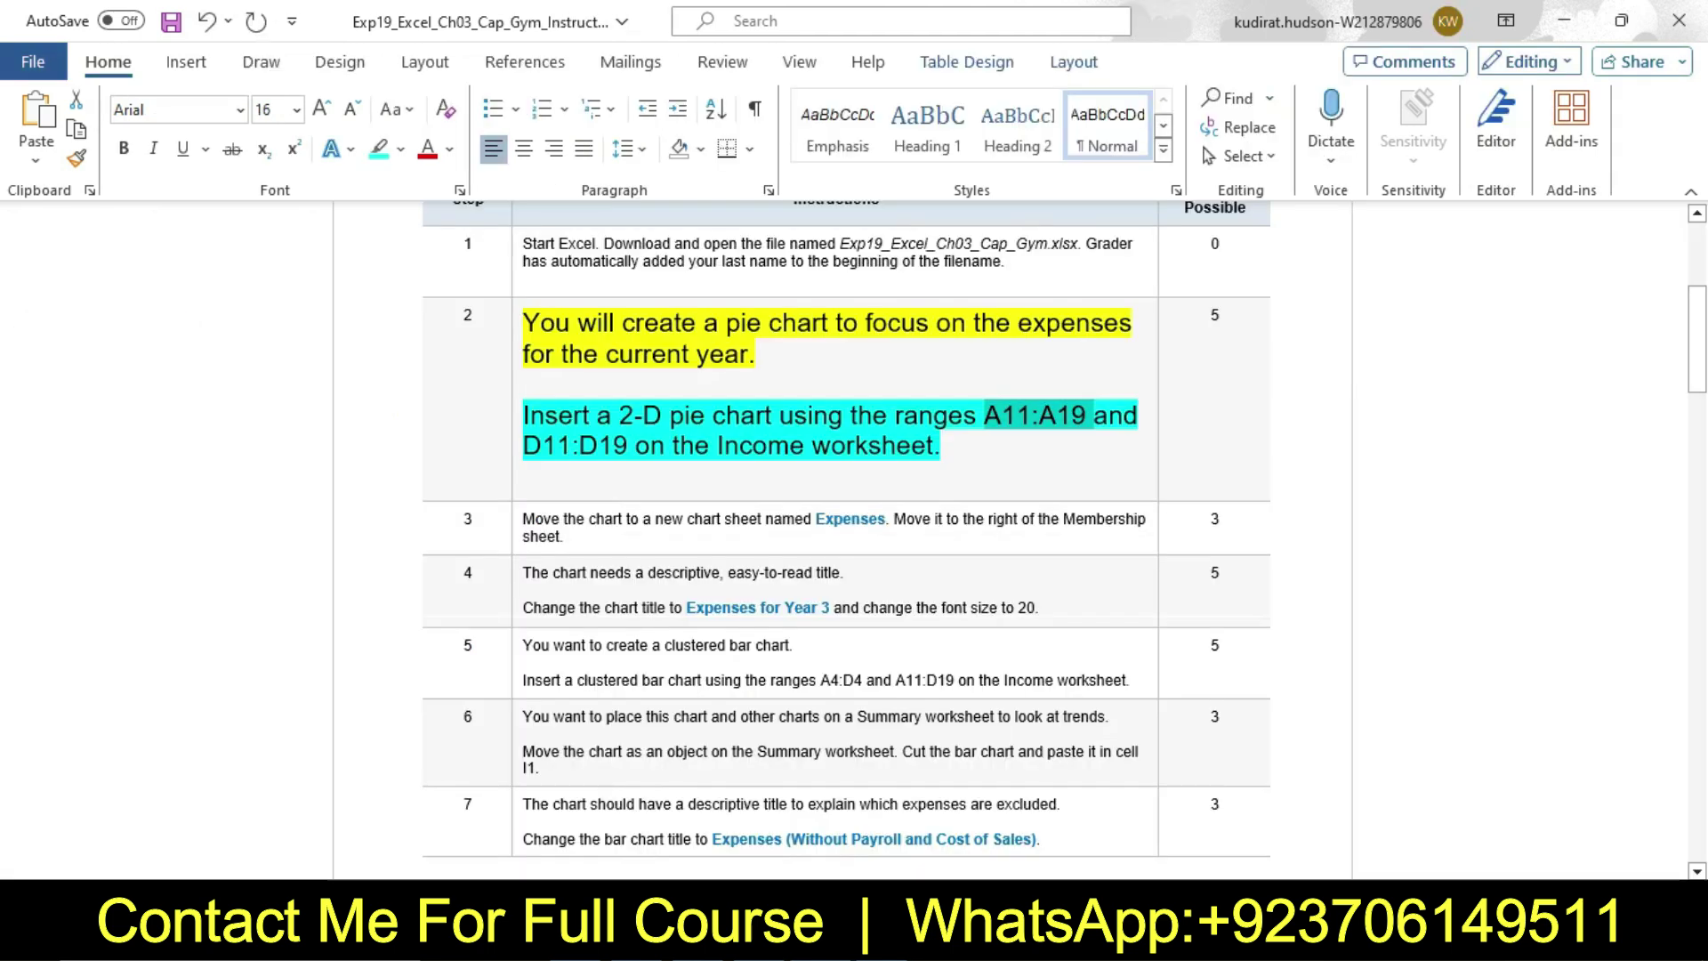
{"action": "key", "text": "alt+Tab"}
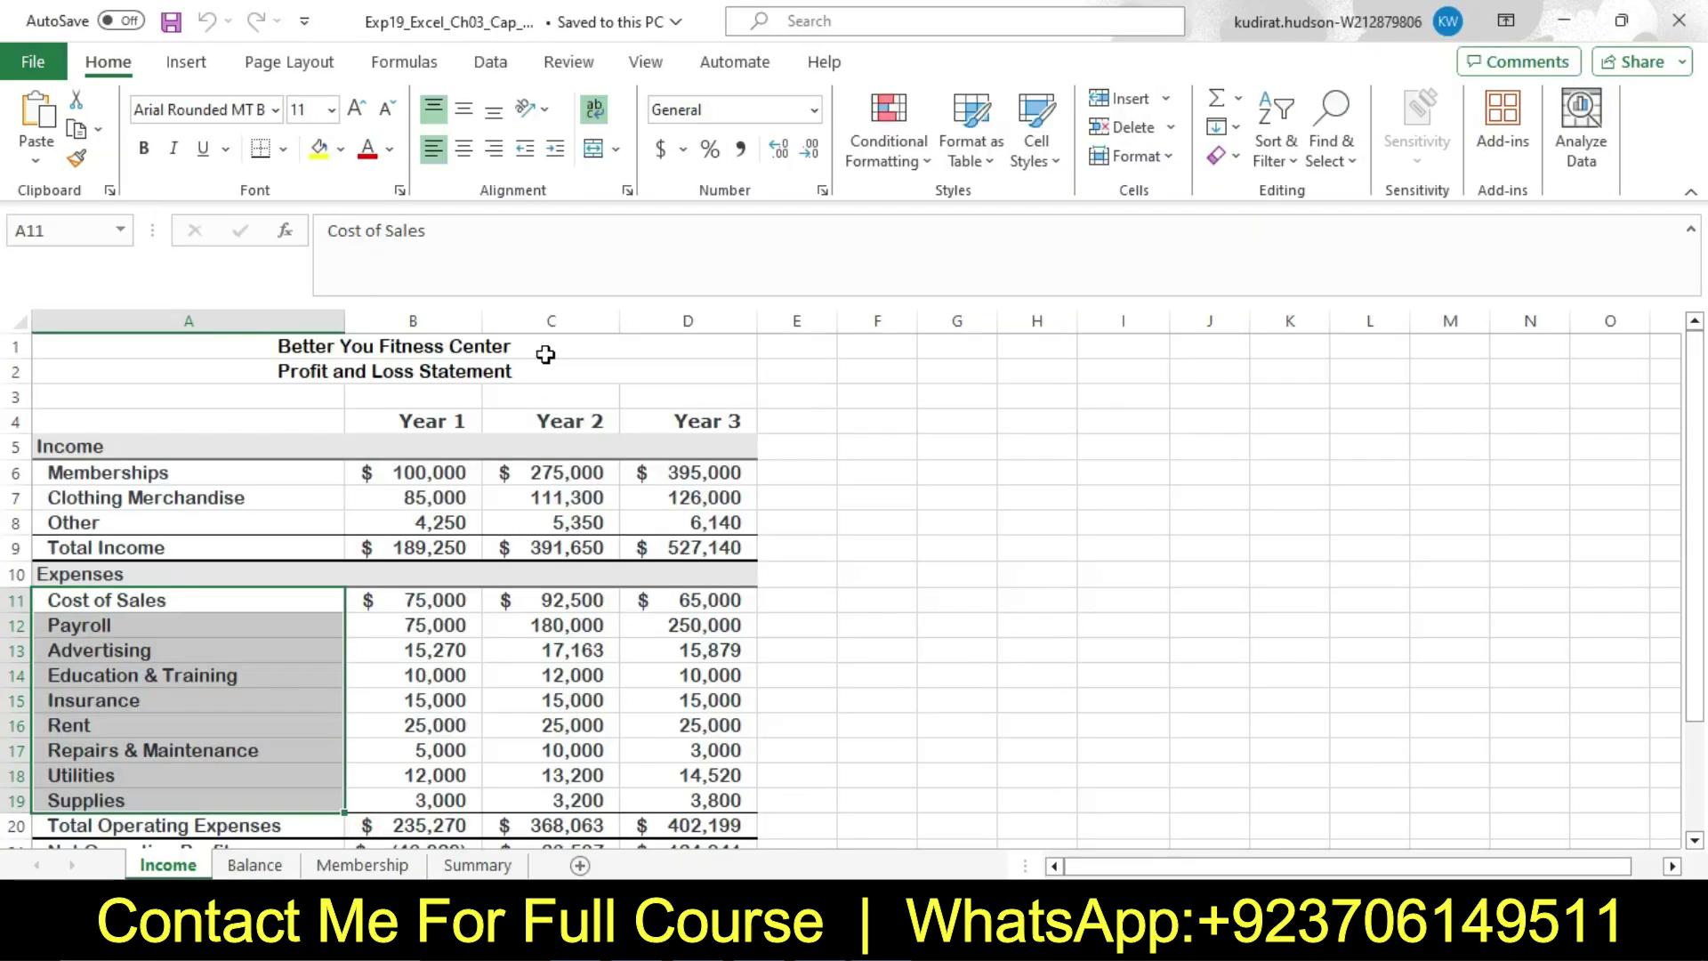
{"action": "left_click_drag", "start_coordinate": [689, 595], "coordinate": [690, 815]}
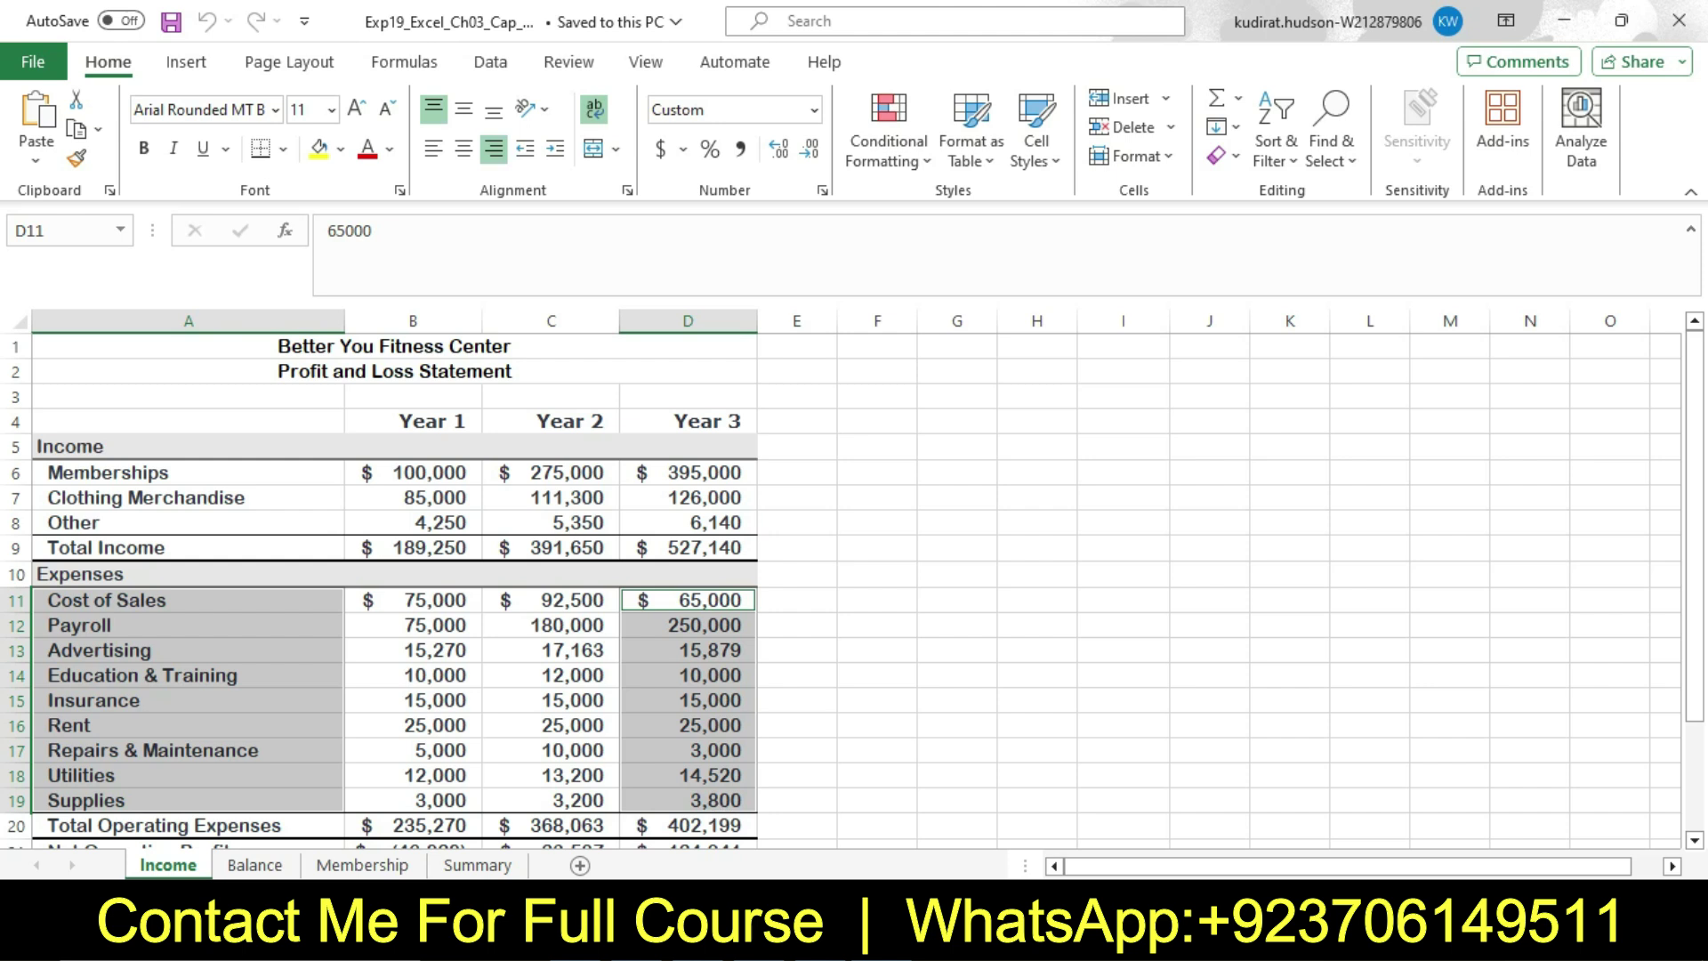
Step: Insert a basic 2-D pie chart from the selected ranges A11:A19 and D11:D19 on the Income worksheet
{"action": "key", "text": "alt+Tab"}
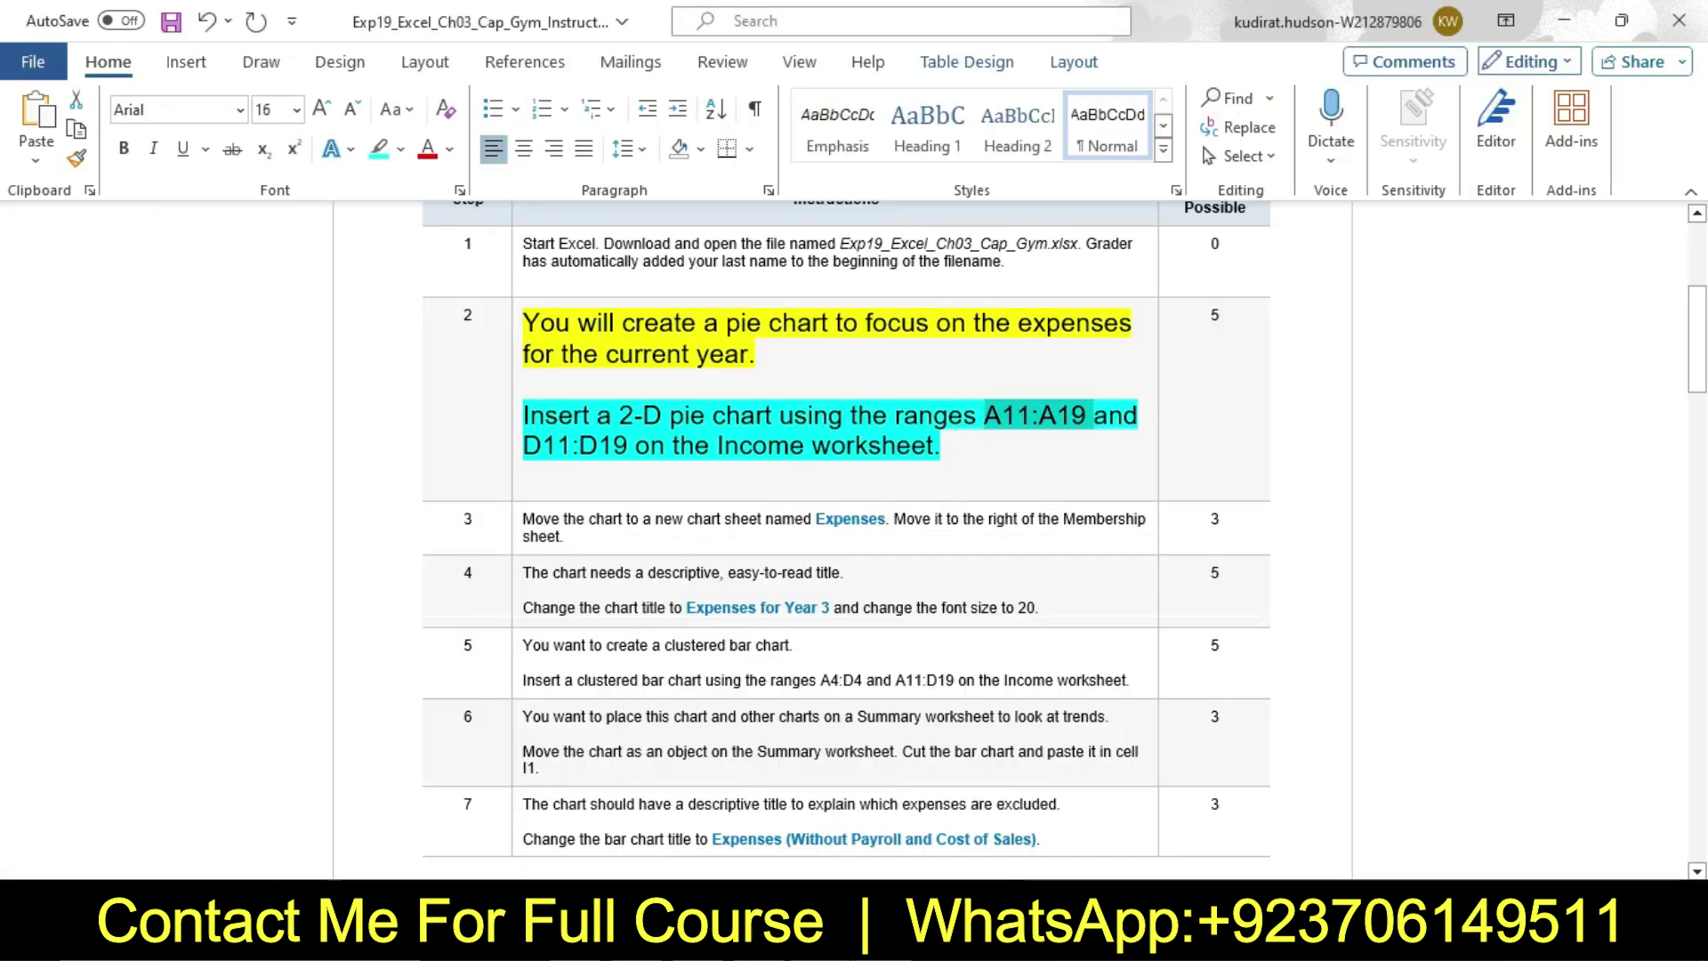
{"action": "left_click", "coordinate": [876, 782]}
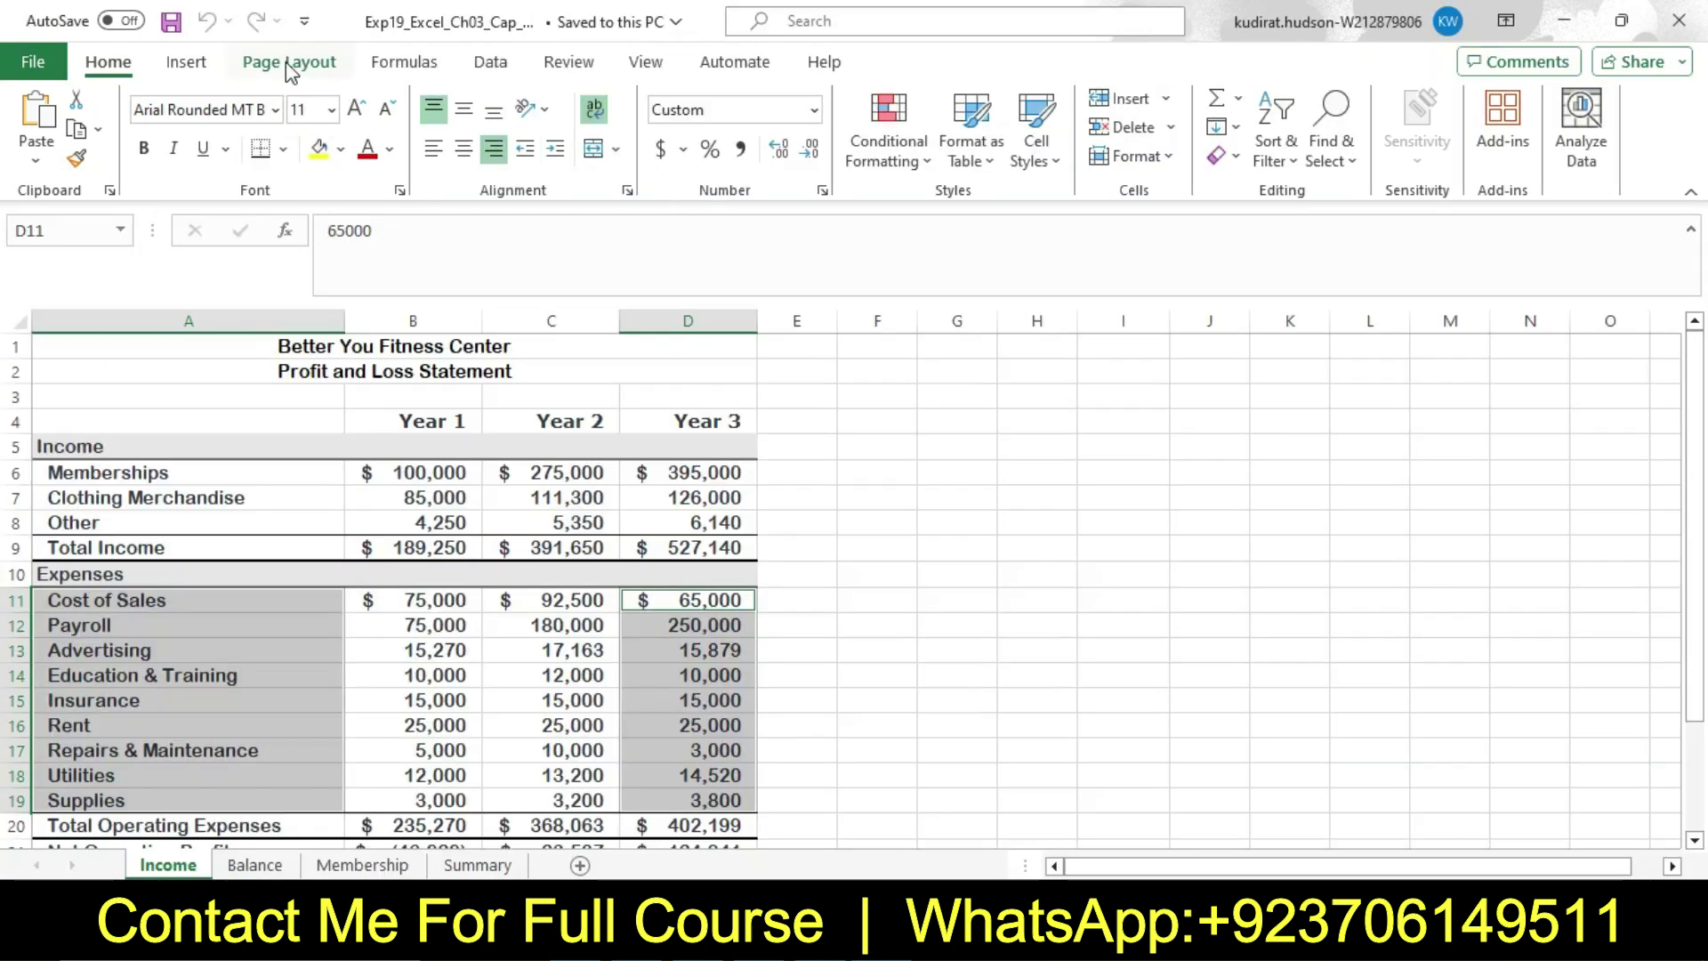
{"action": "left_click", "coordinate": [186, 63]}
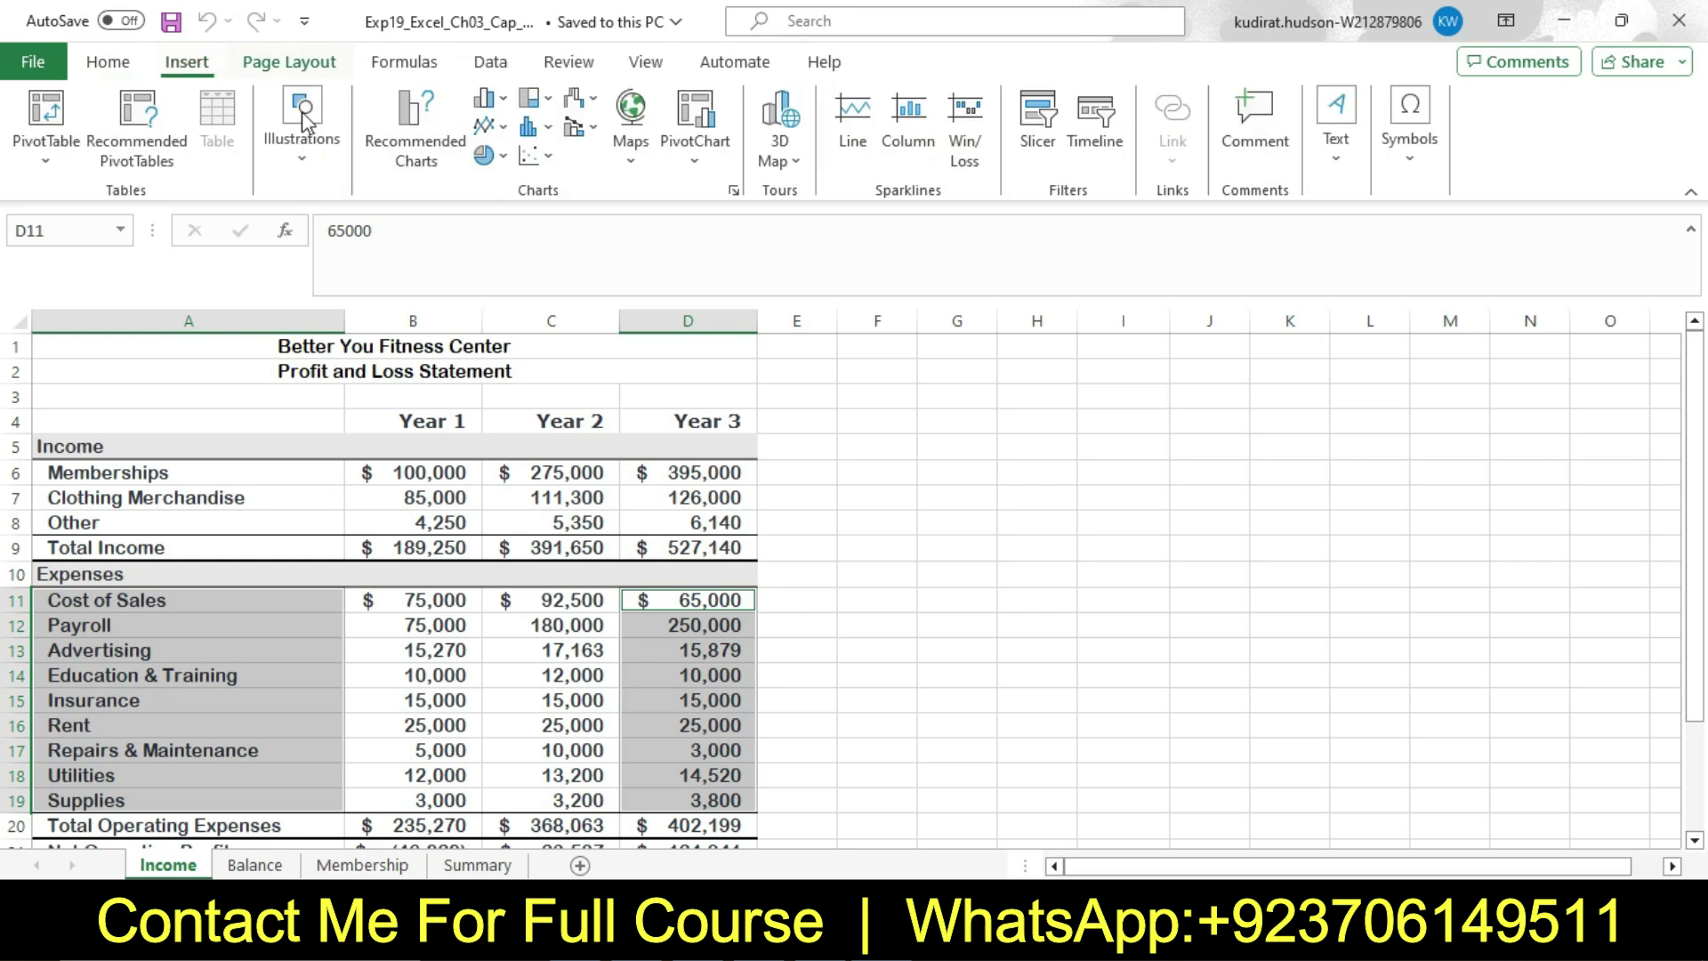
{"action": "left_click", "coordinate": [503, 157]}
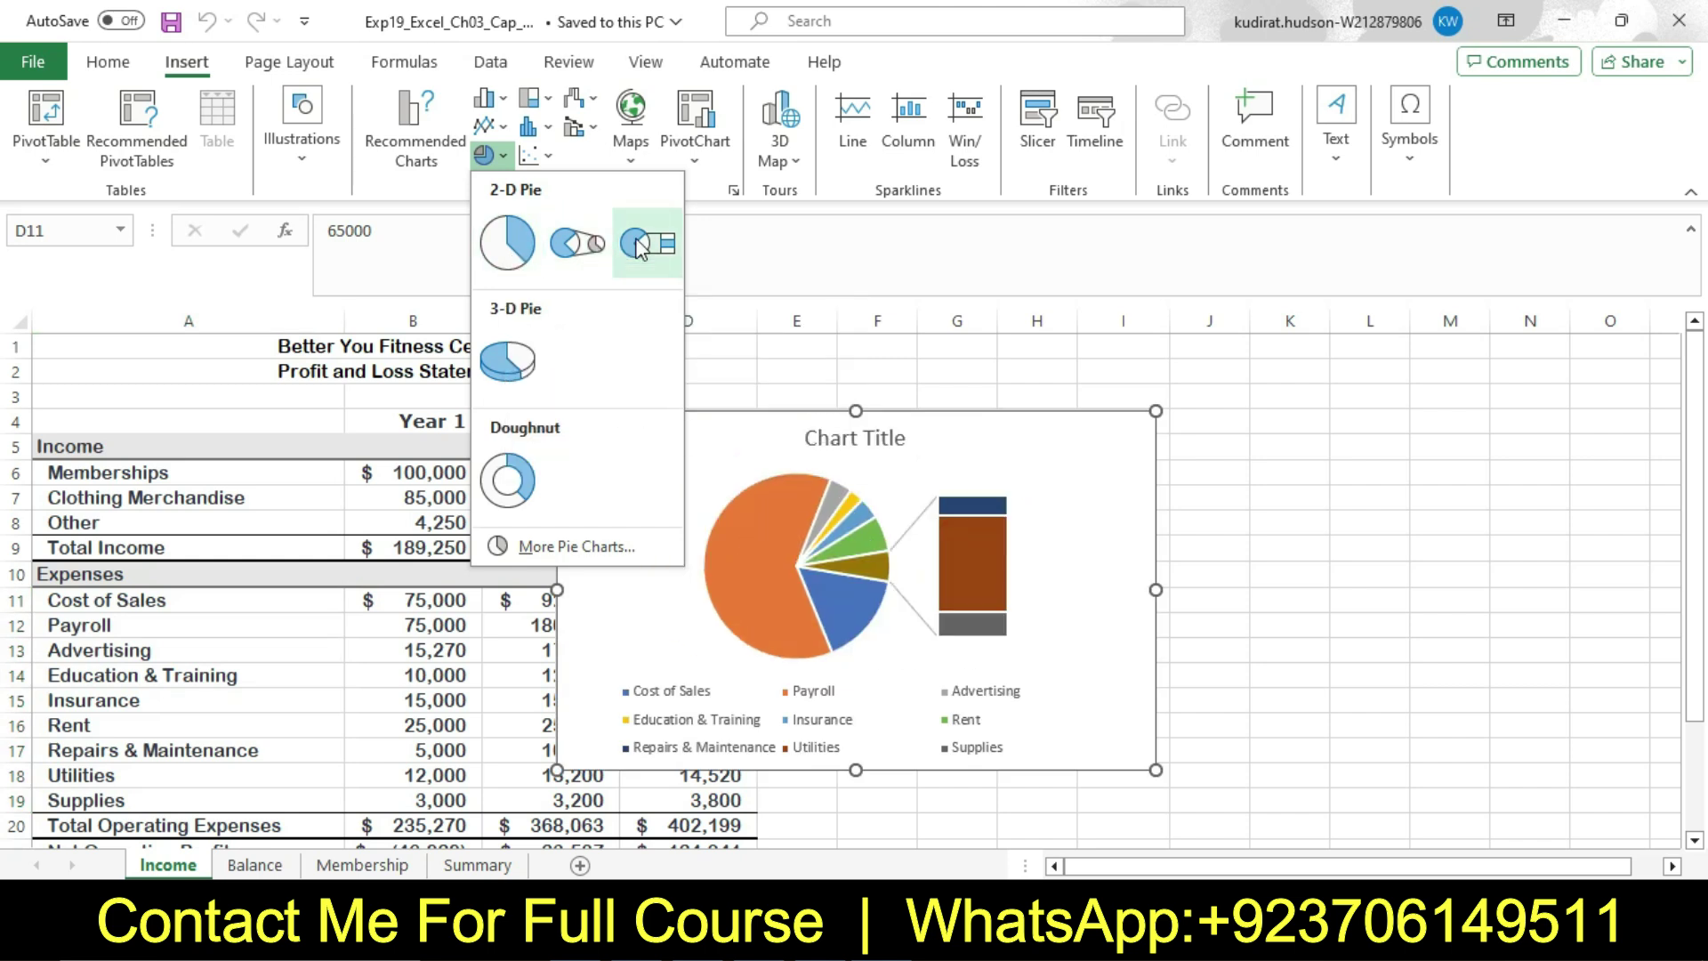
{"action": "left_click", "coordinate": [507, 242]}
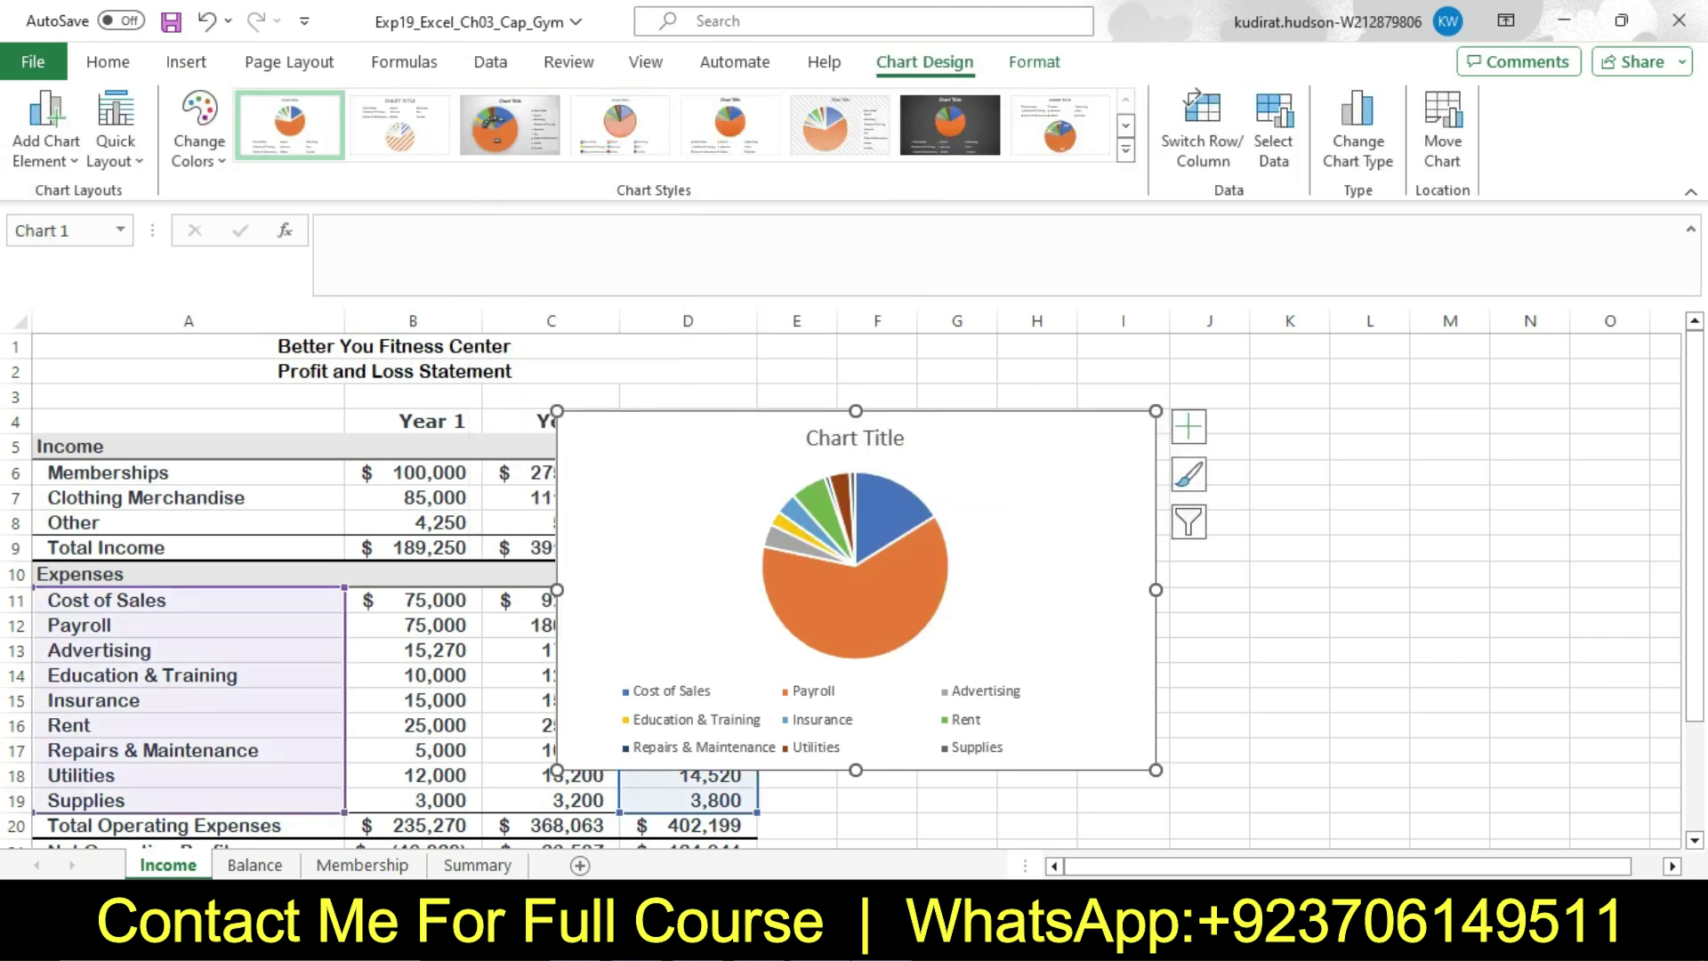
Step: Switch to the Word instructions and reset the step 2 text to font size 9 with no highlight colour
{"action": "key", "text": "alt+Tab"}
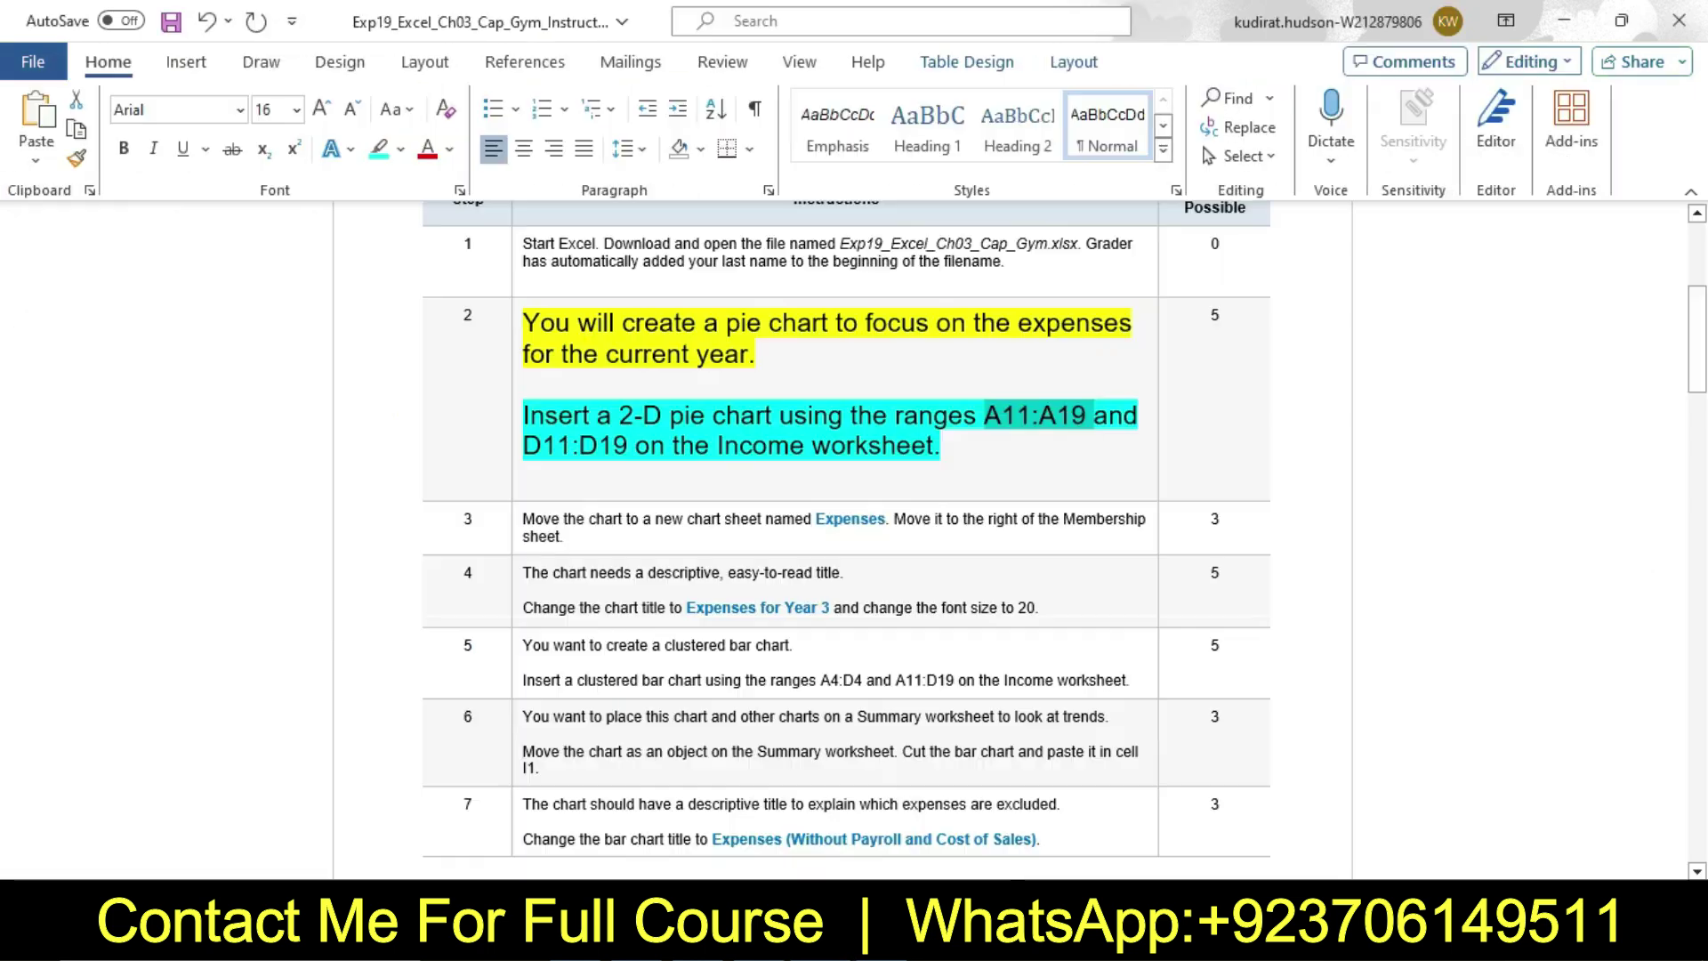
{"action": "left_click", "coordinate": [515, 347]}
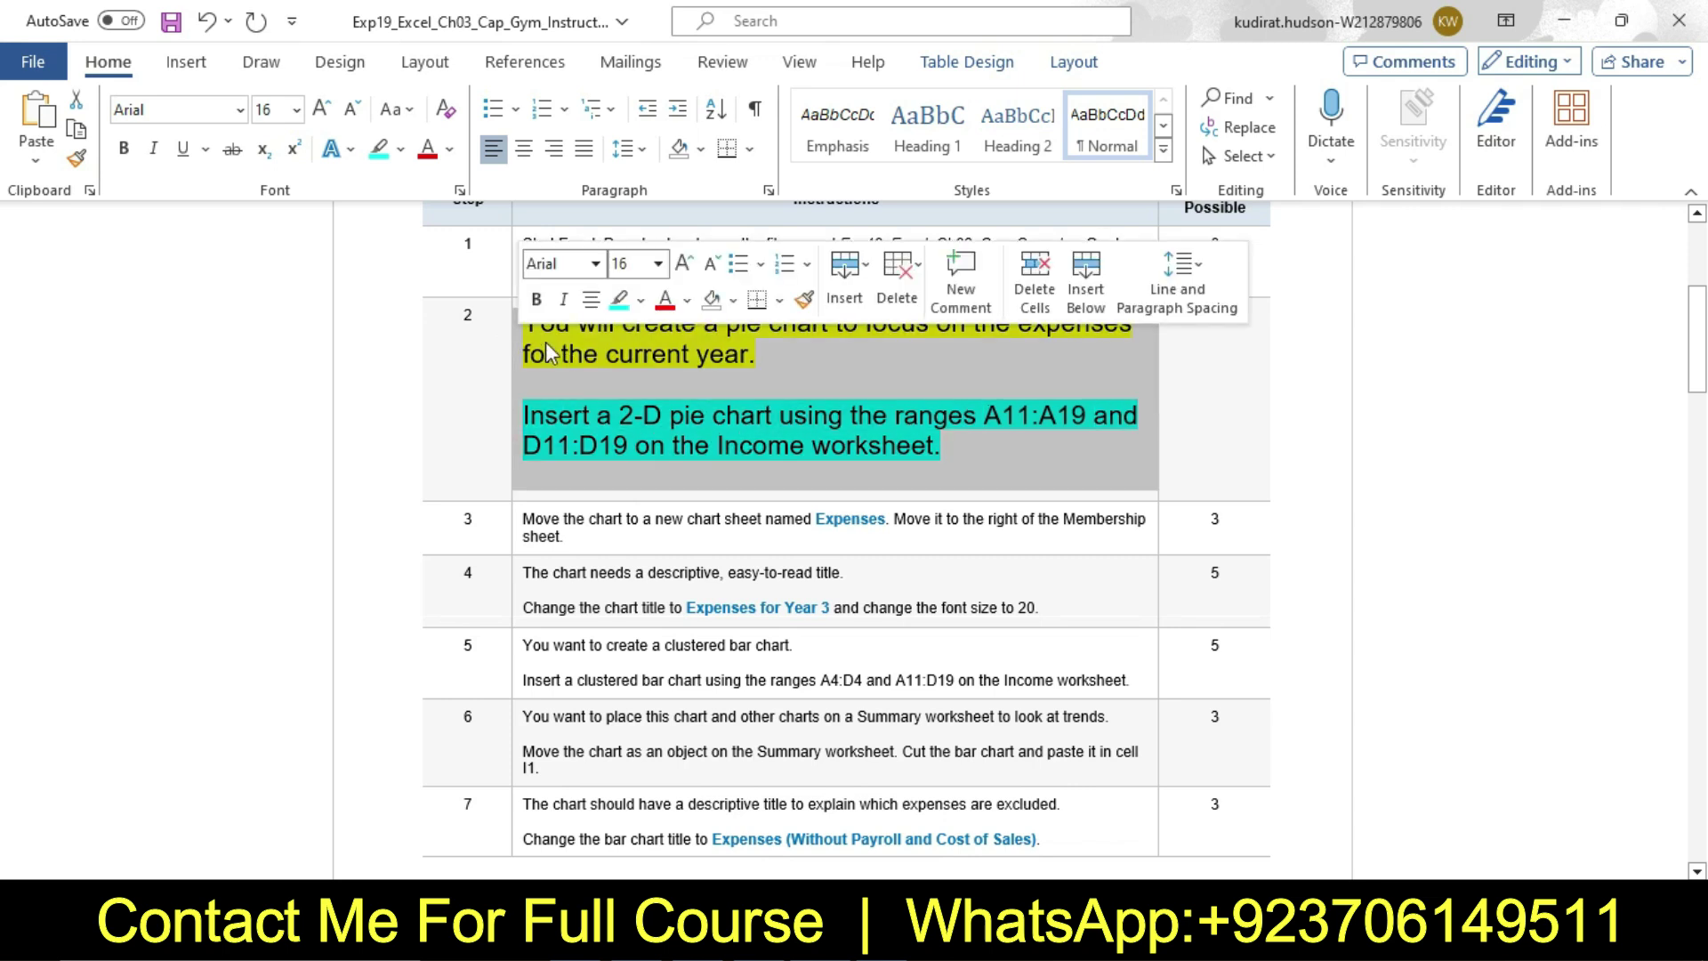
{"action": "left_click", "coordinate": [658, 263]}
{"action": "left_click", "coordinate": [628, 324]}
{"action": "left_click", "coordinate": [640, 300]}
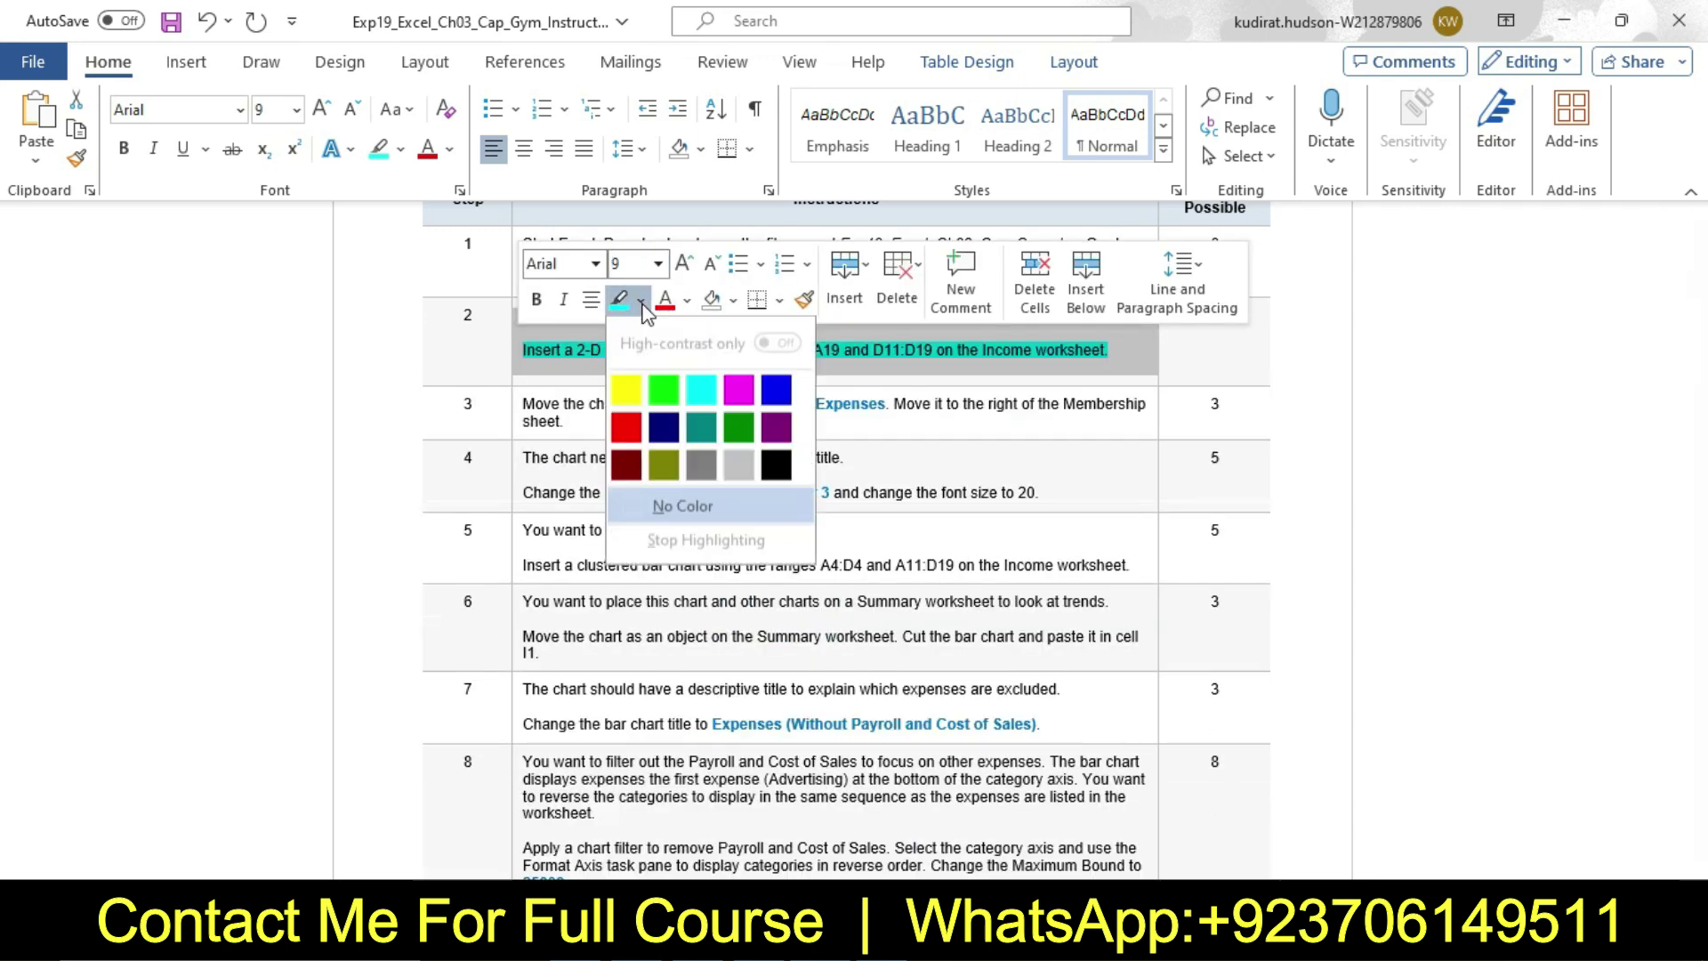
{"action": "left_click", "coordinate": [682, 506]}
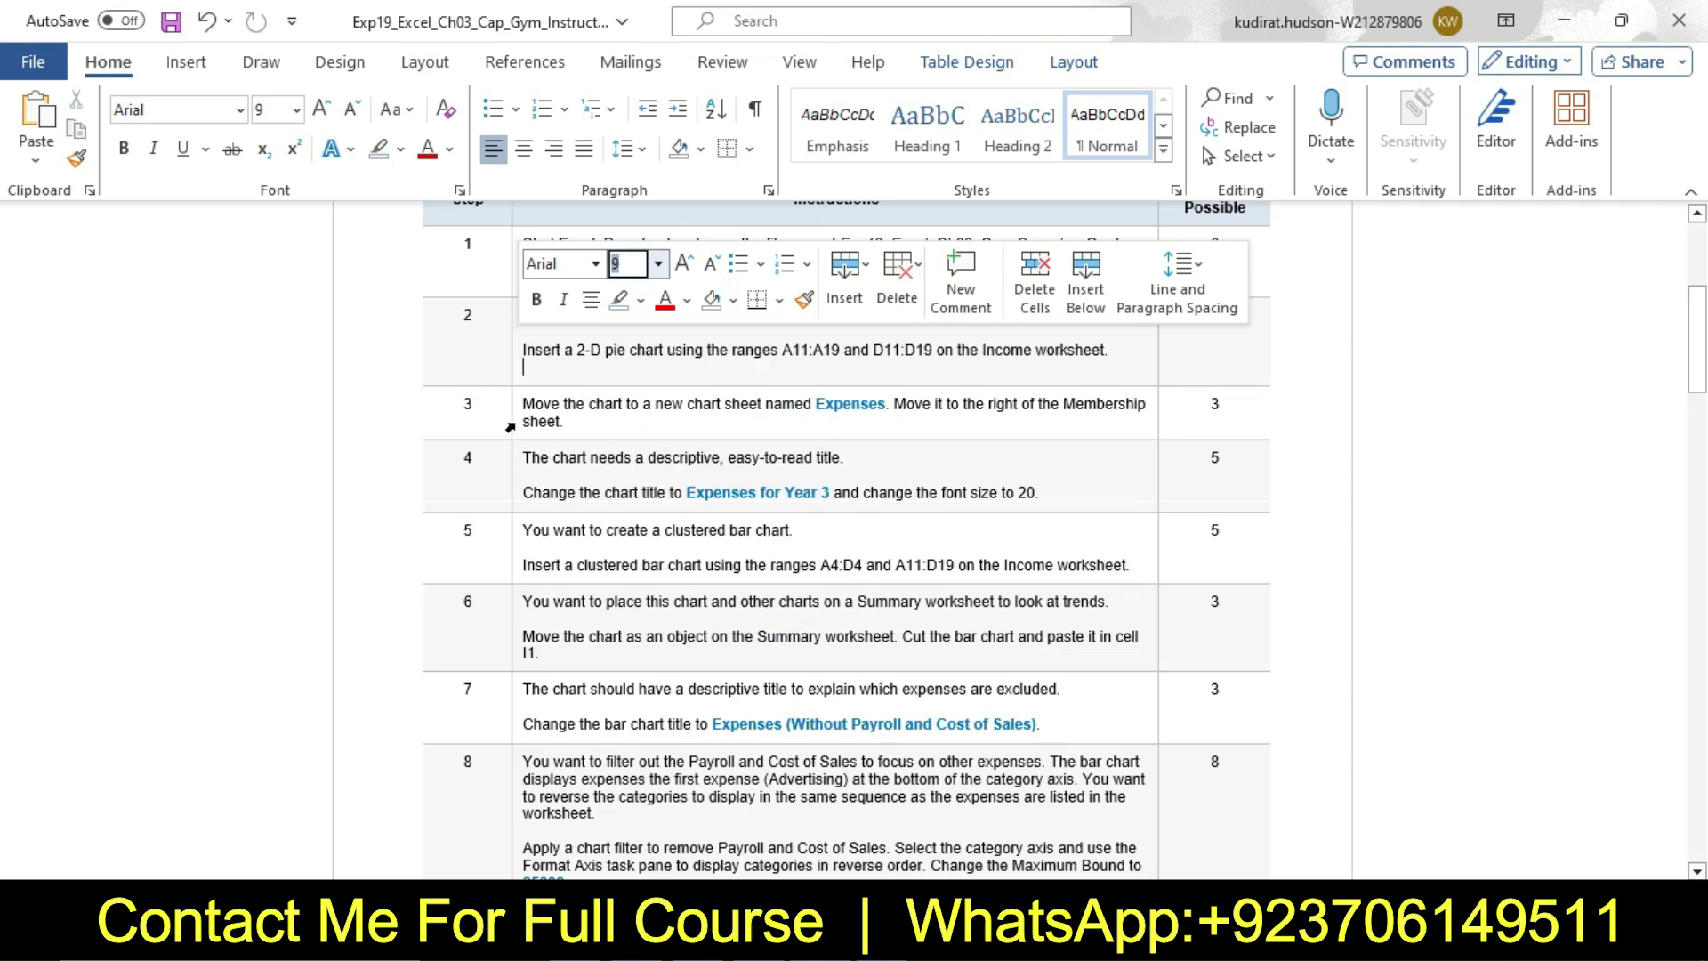
Step: Enlarge the step 3 instructions to font size 16 and highlight them in yellow
{"action": "left_click", "coordinate": [510, 427]}
{"action": "left_click", "coordinate": [652, 344]}
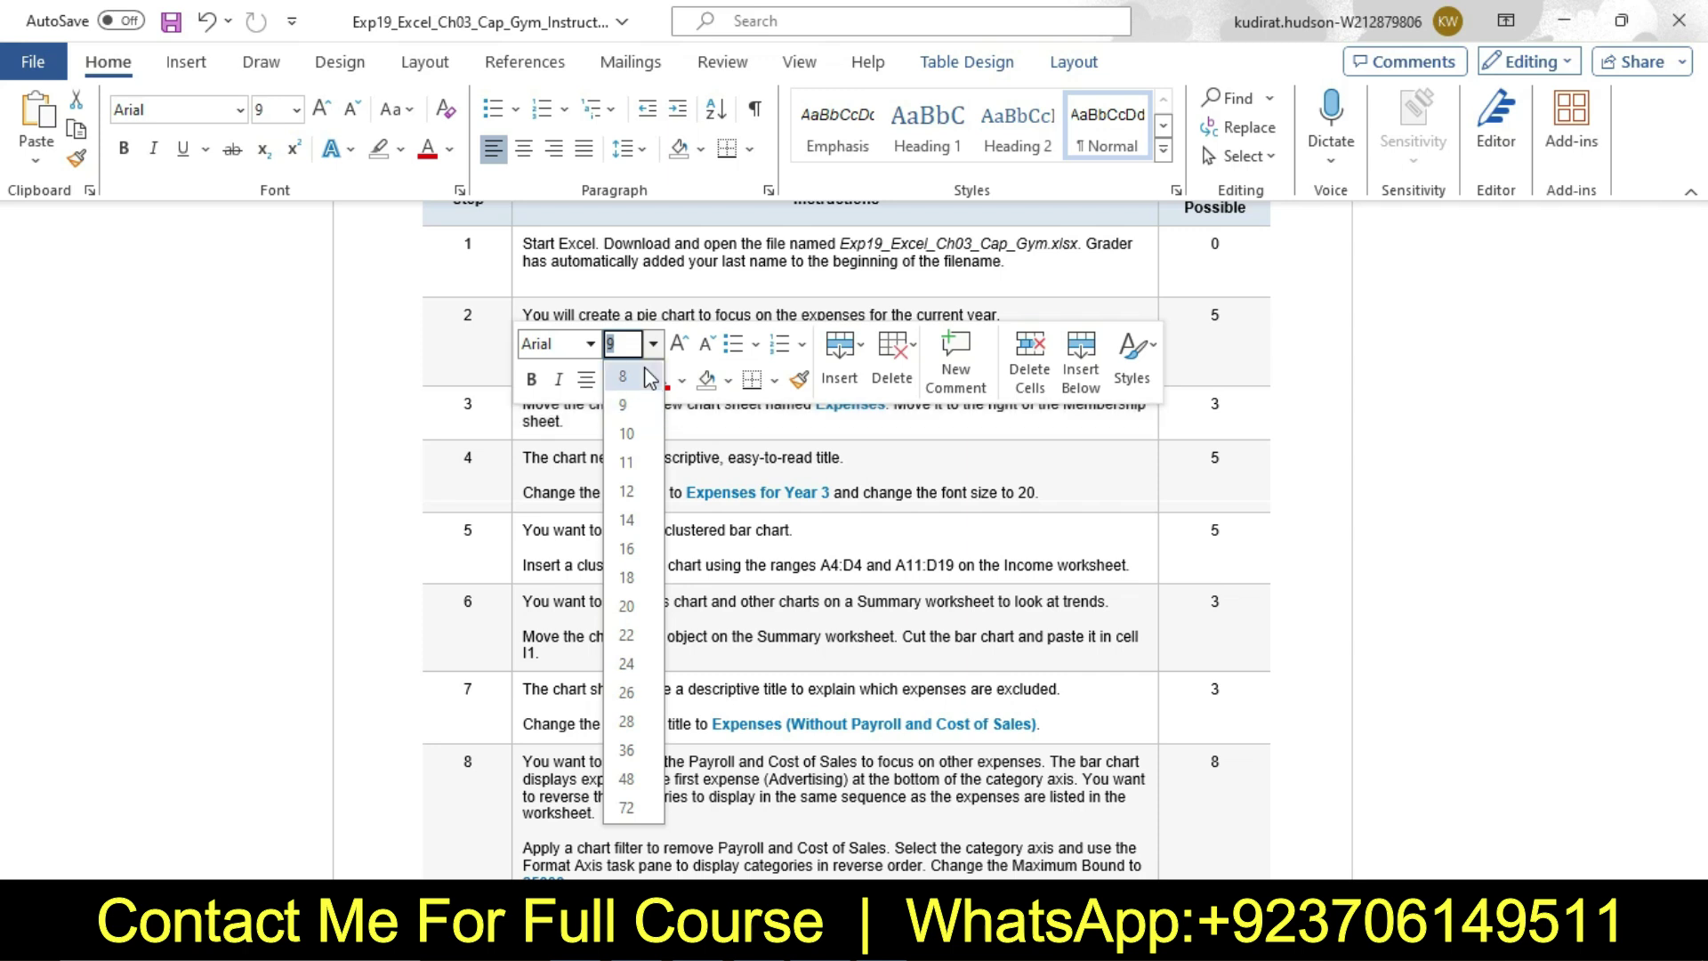
{"action": "left_click", "coordinate": [638, 548]}
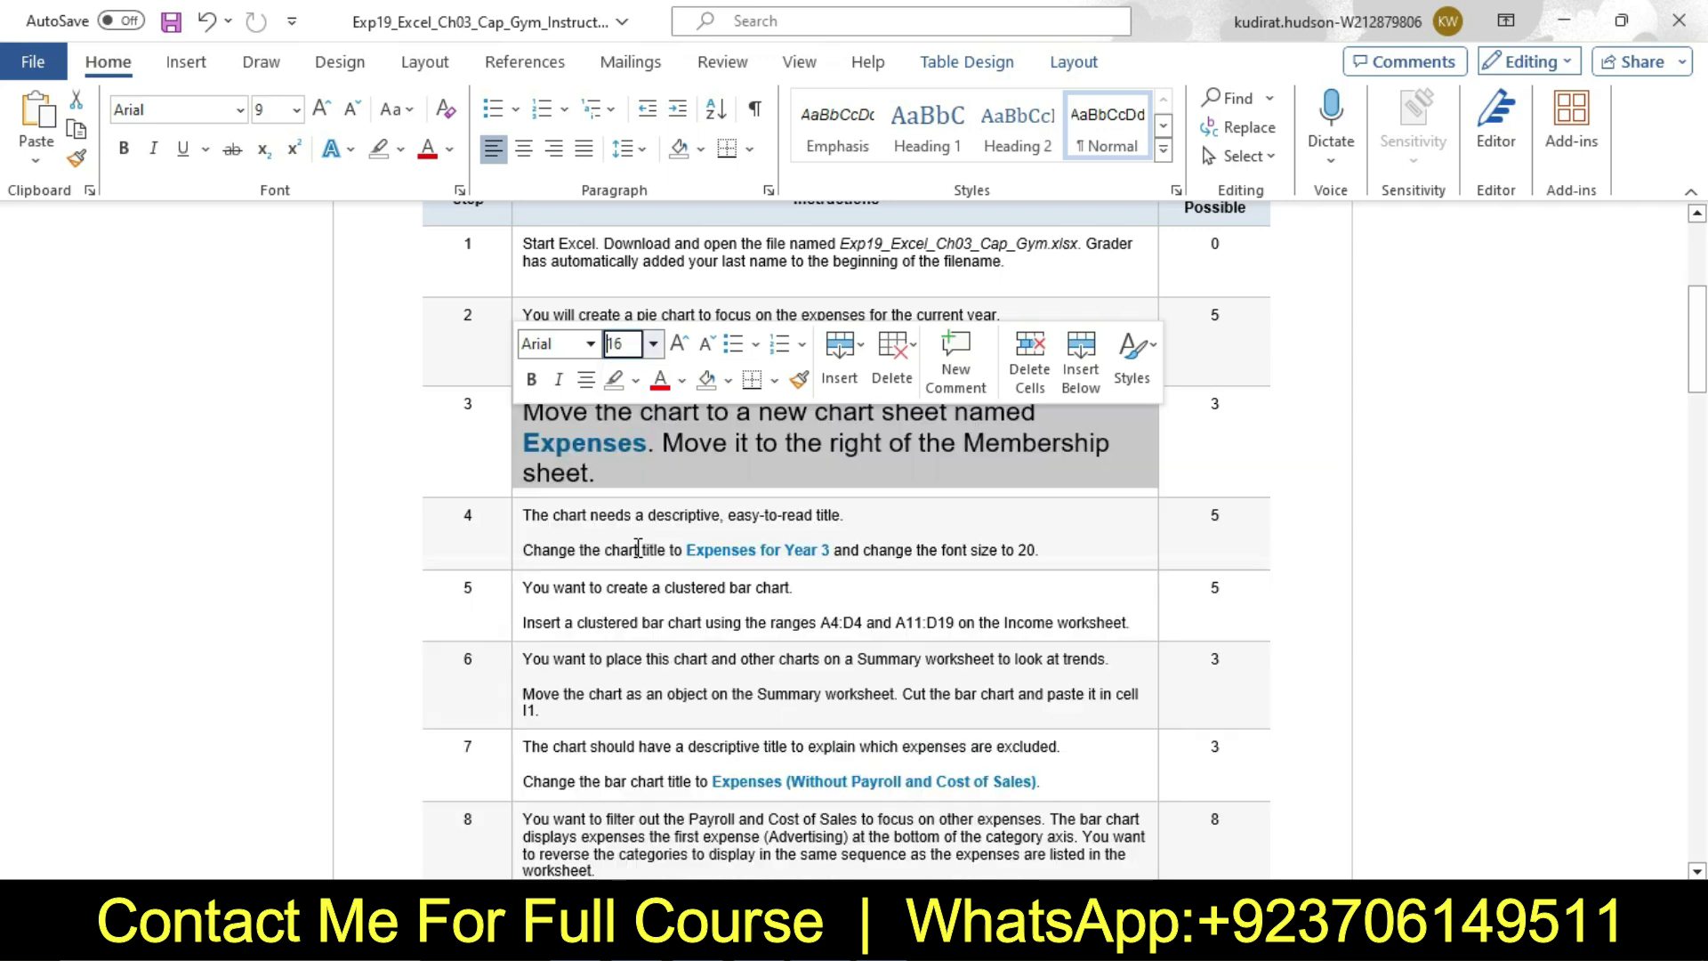
{"action": "left_click", "coordinate": [635, 379]}
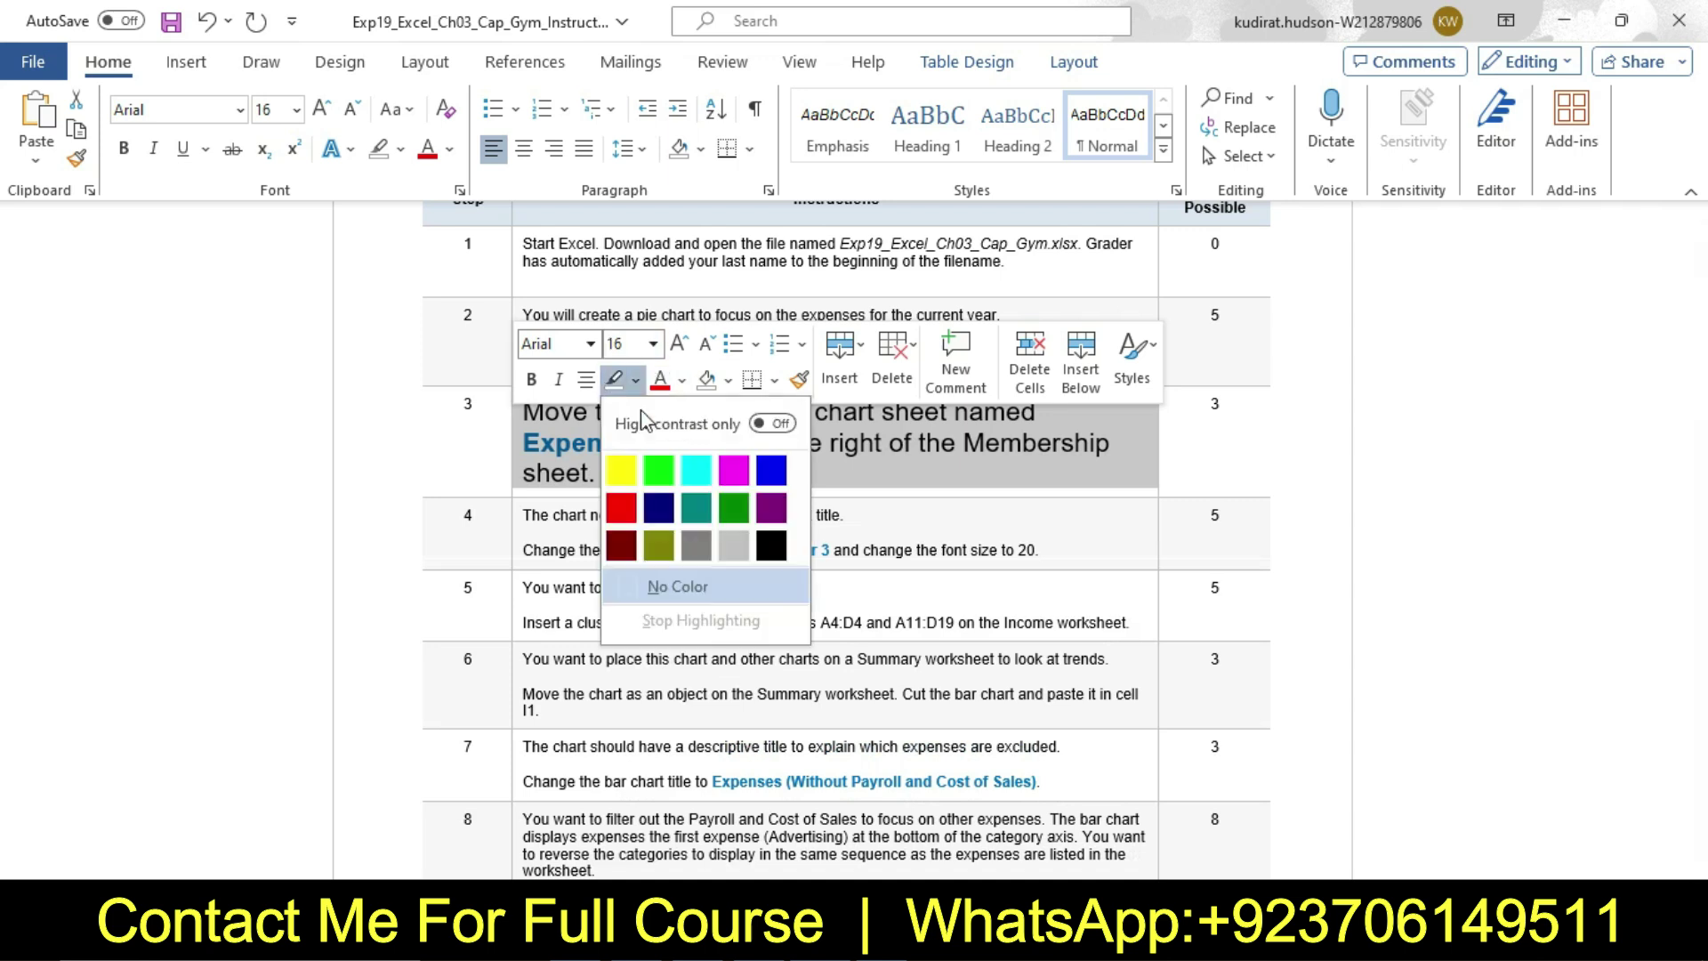
{"action": "left_click", "coordinate": [622, 471]}
Step: Pick out the new chart sheet requirement in step 3 and copy the sheet name Expenses
{"action": "mouse_move", "coordinate": [525, 411]}
{"action": "left_mouse_down"}
{"action": "mouse_move", "coordinate": [1005, 409]}
{"action": "mouse_move", "coordinate": [961, 408]}
{"action": "left_mouse_up"}
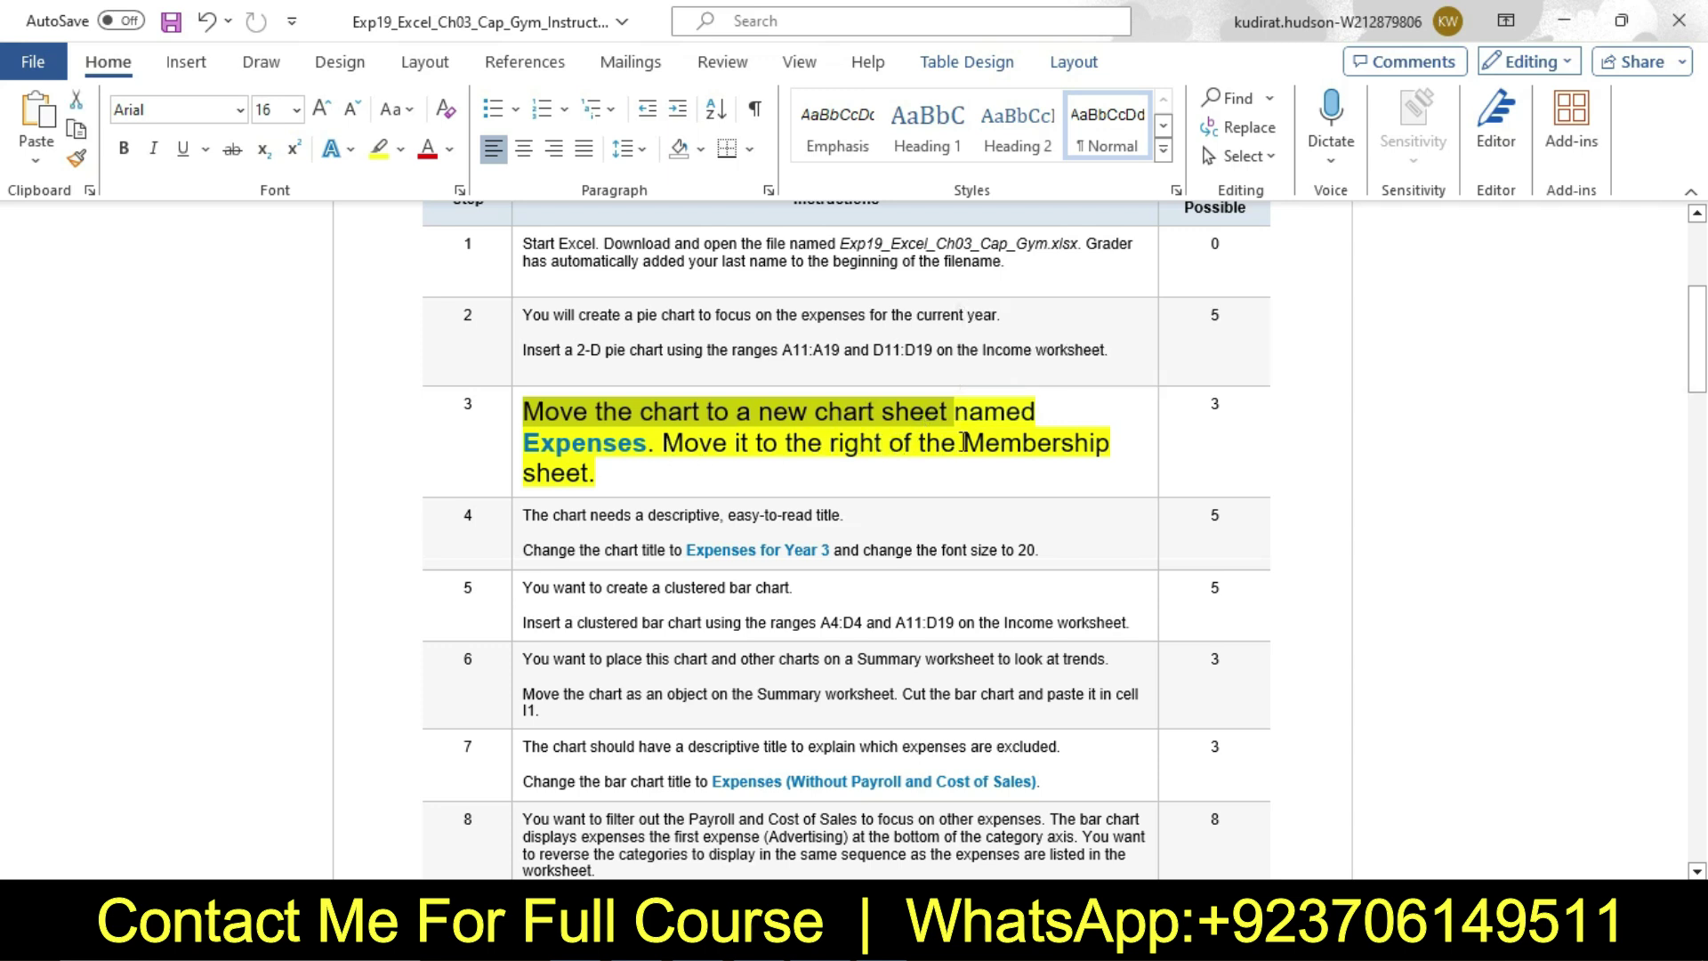
{"action": "left_click_drag", "start_coordinate": [530, 443], "coordinate": [643, 451]}
{"action": "key", "text": "ctrl+c"}
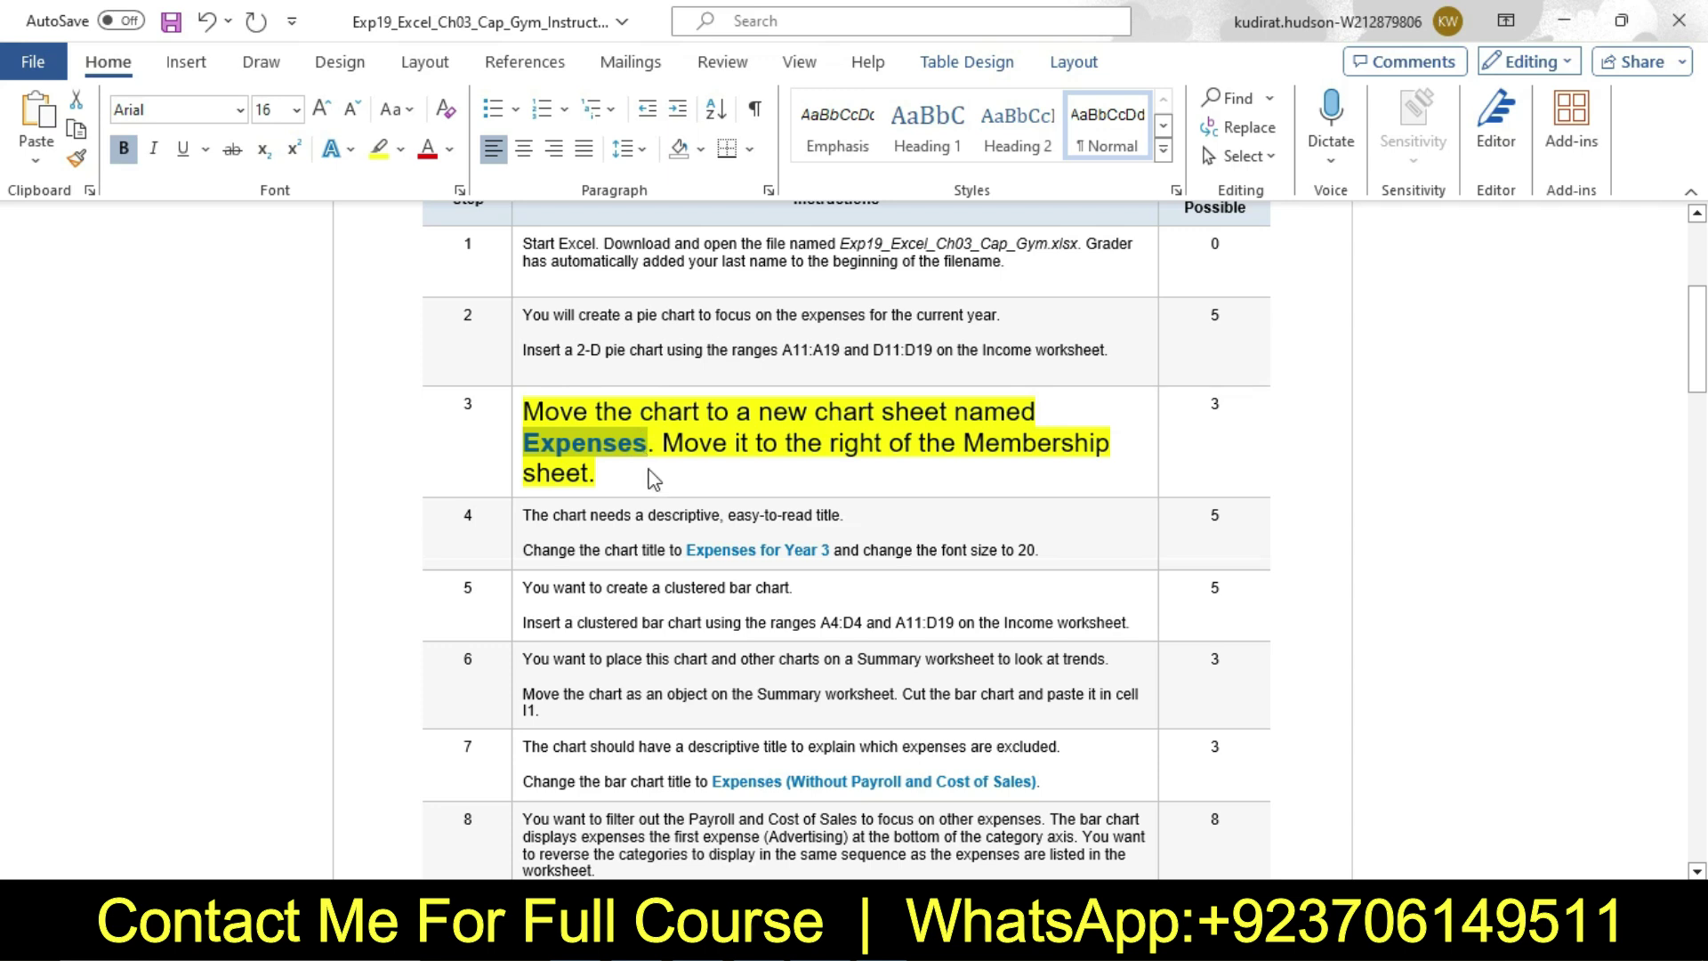
Step: Switch to Excel and move the pie chart from the Income worksheet to a new chart sheet named Expenses
{"action": "key", "text": "alt+Tab"}
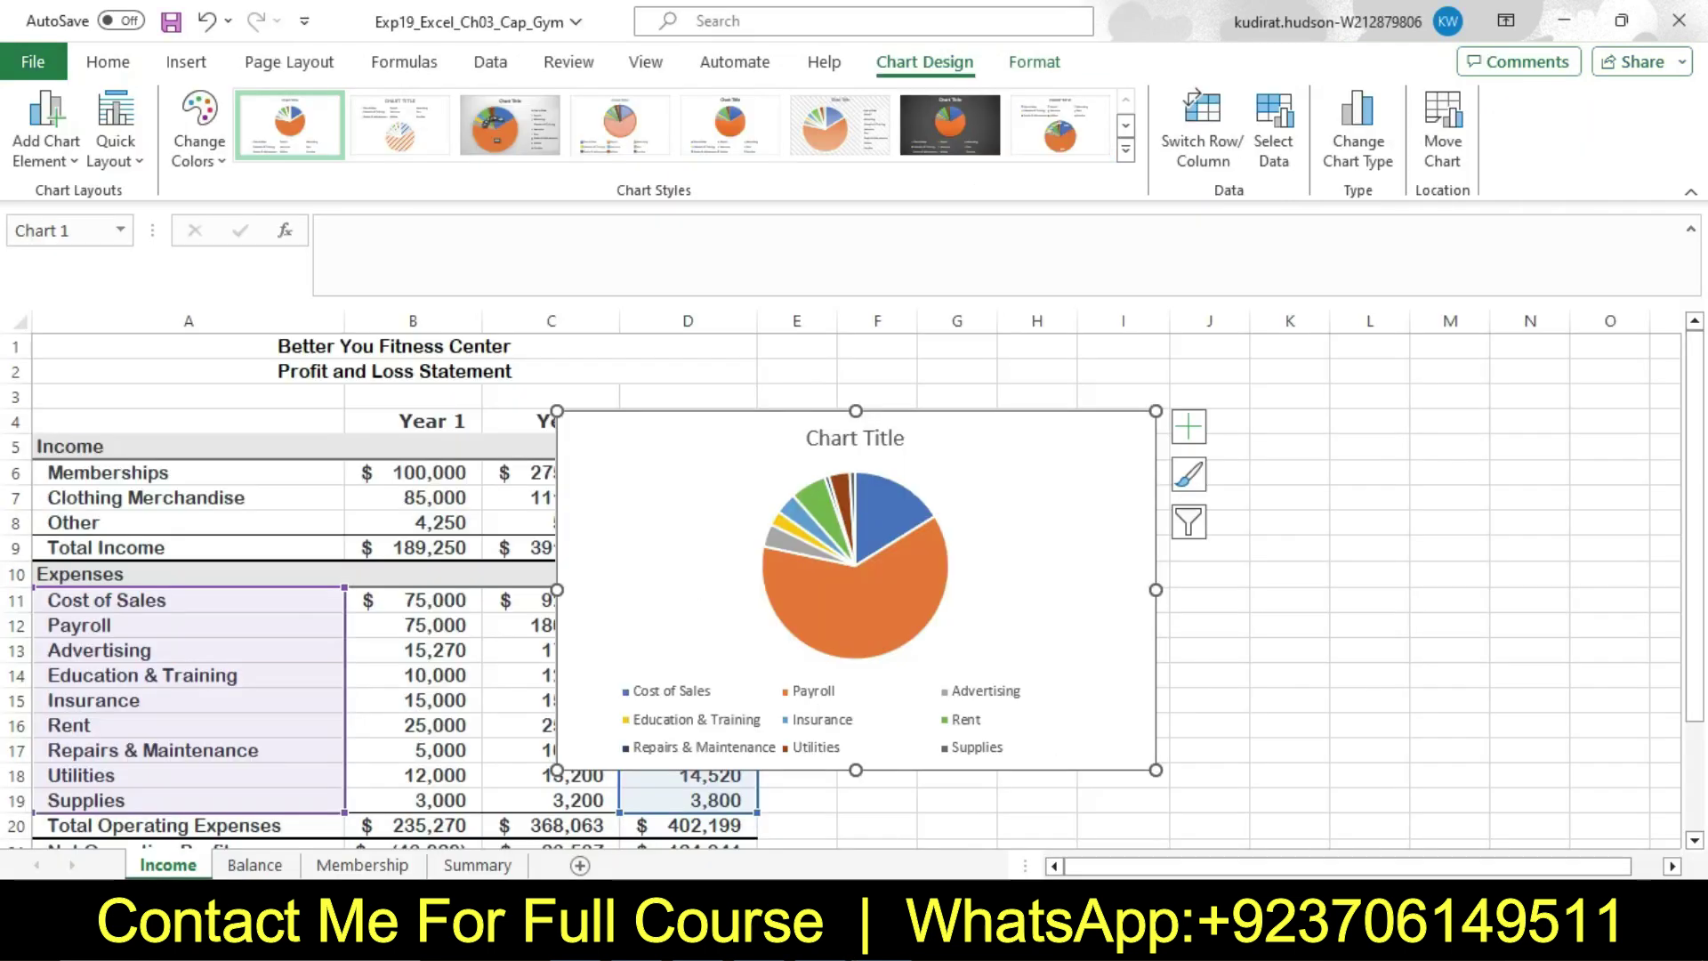
{"action": "left_click", "coordinate": [1442, 151]}
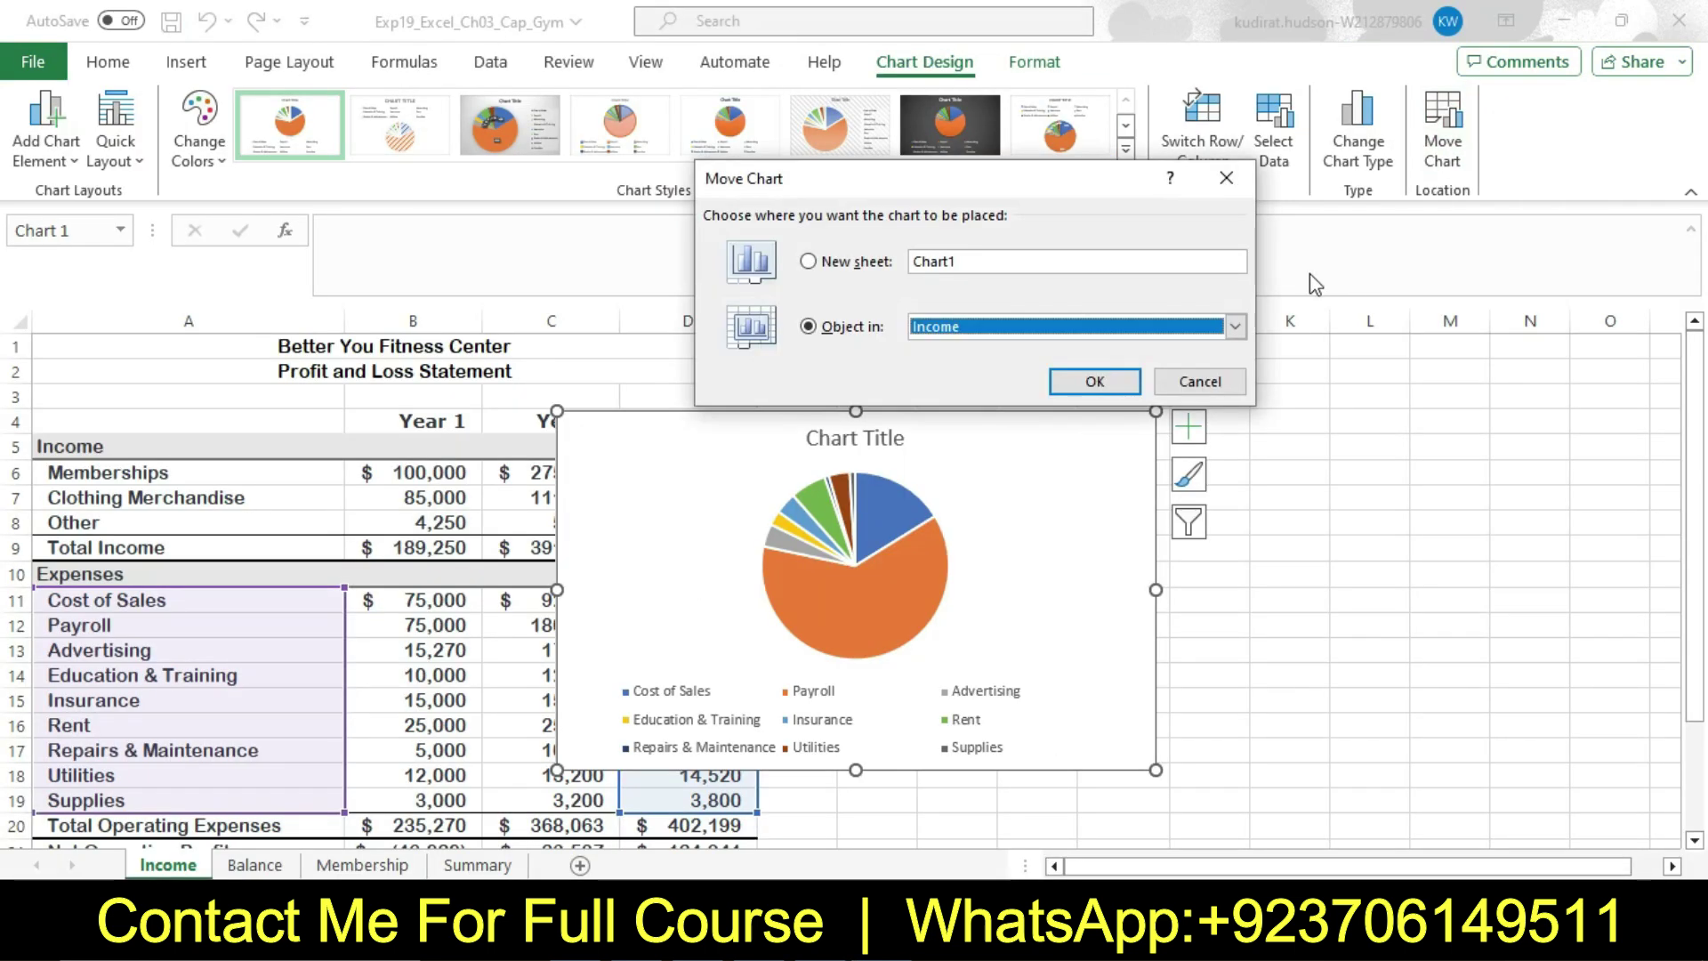
{"action": "left_click", "coordinate": [808, 262]}
{"action": "key", "text": "ctrl+v"}
{"action": "left_click", "coordinate": [1087, 380]}
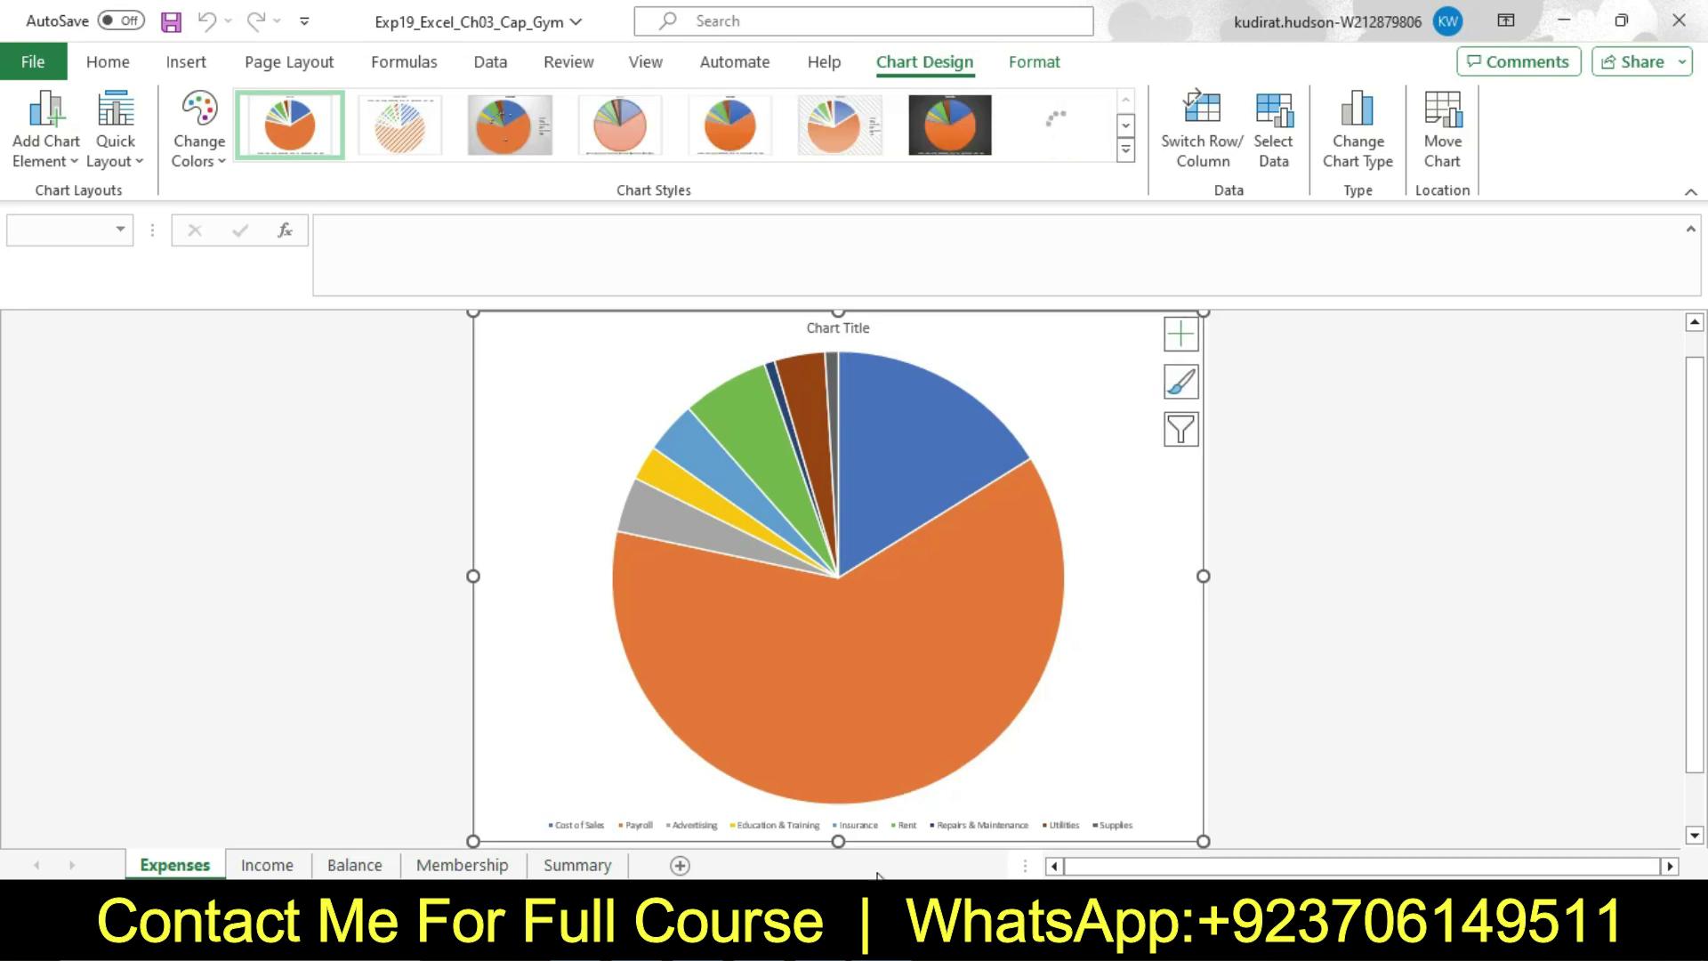
Step: Recheck the sheet position in the step 3 instructions in Word and place the Expenses sheet between Balance and Membership in Excel
{"action": "key", "text": "alt+Tab"}
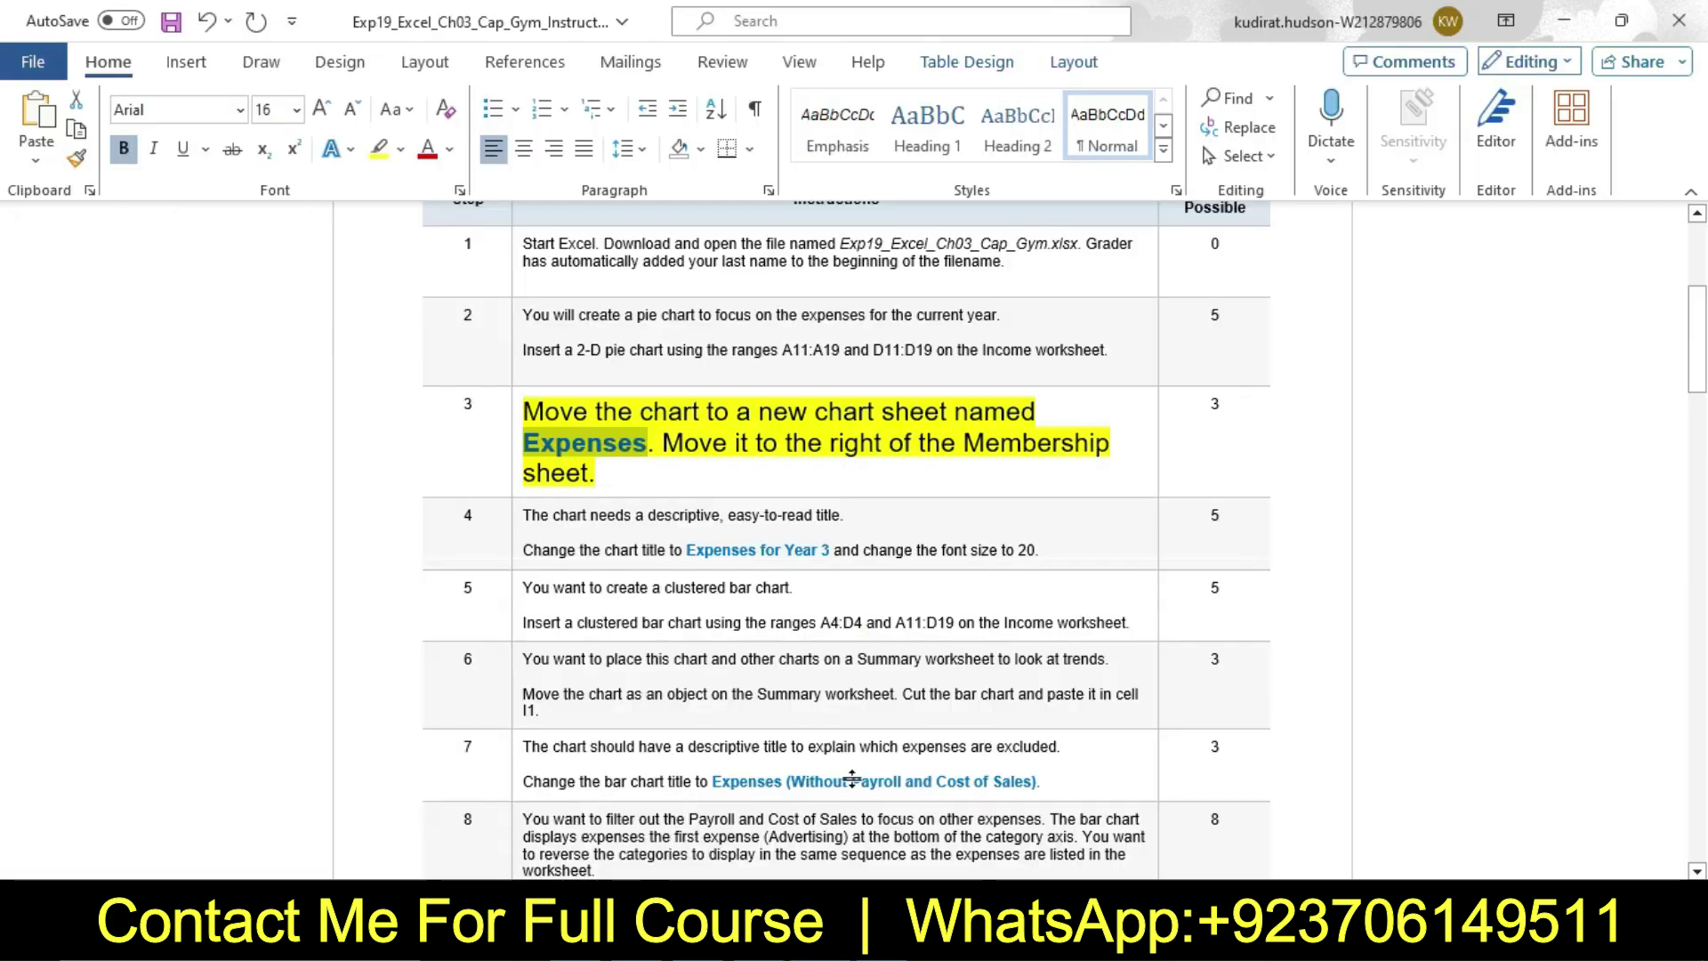
{"action": "left_click_drag", "start_coordinate": [667, 452], "coordinate": [955, 472]}
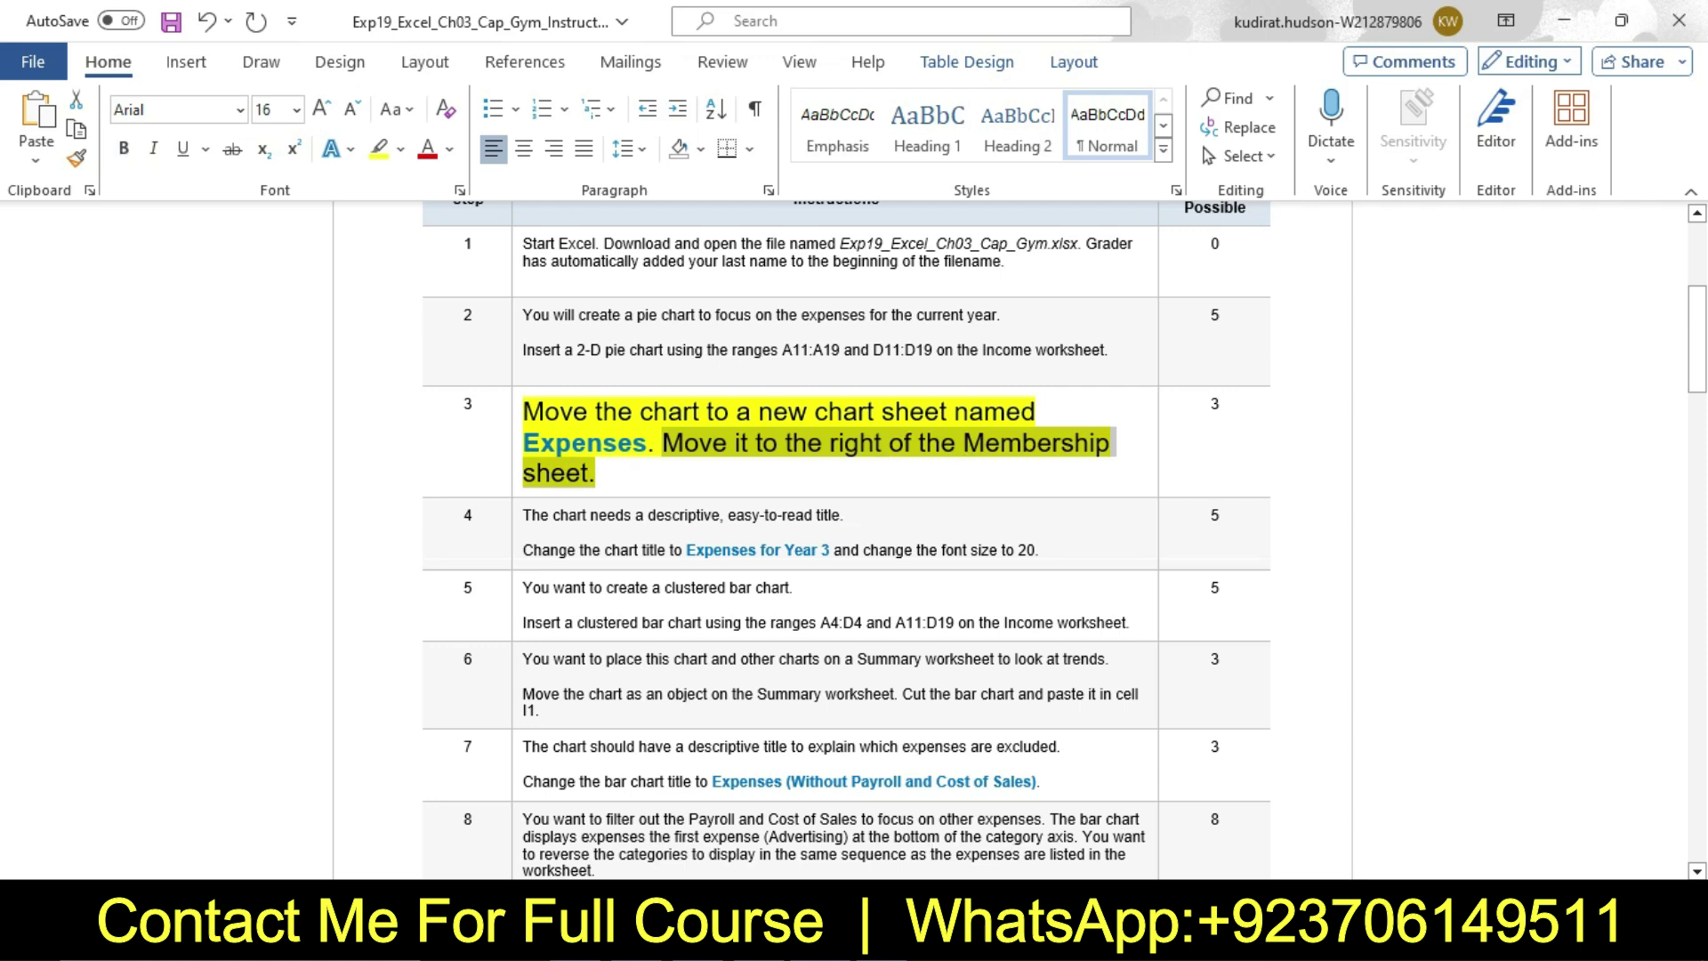
{"action": "key", "text": "alt+Tab"}
{"action": "mouse_move", "coordinate": [175, 869]}
{"action": "left_mouse_down"}
{"action": "mouse_move", "coordinate": [503, 867]}
{"action": "mouse_move", "coordinate": [405, 867]}
{"action": "left_mouse_up"}
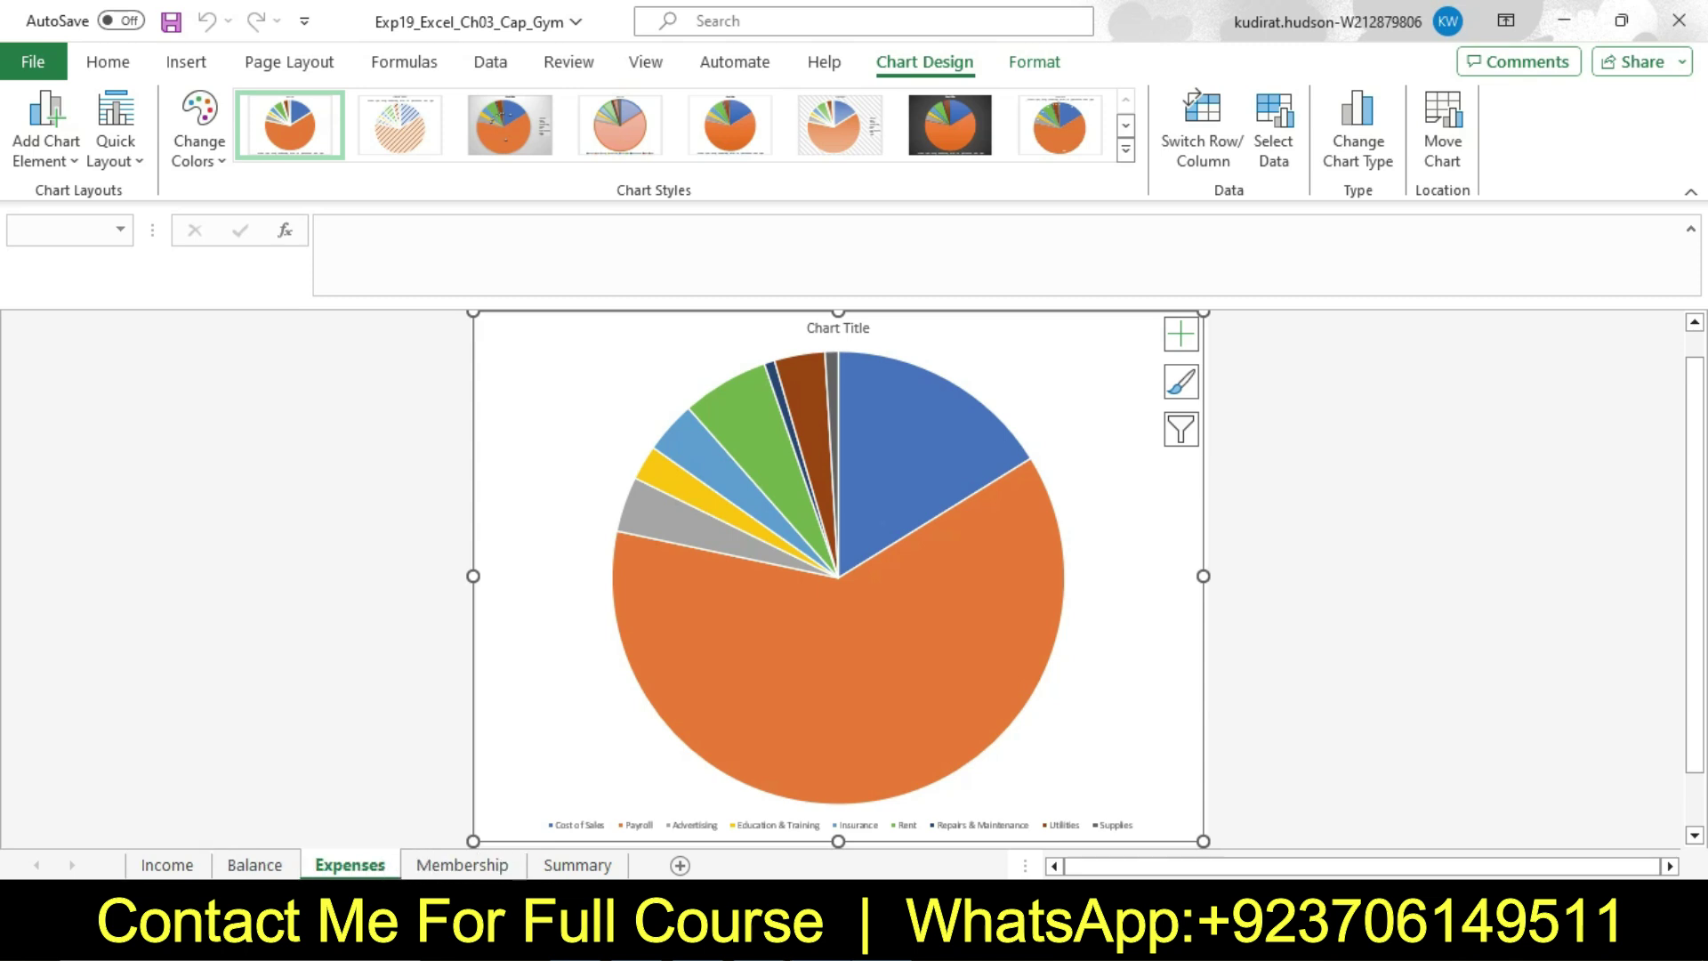
Step: Switch to Word and return the step 3 instructions to font size 9 without highlighting
{"action": "key", "text": "alt+Tab"}
{"action": "left_click", "coordinate": [512, 419]}
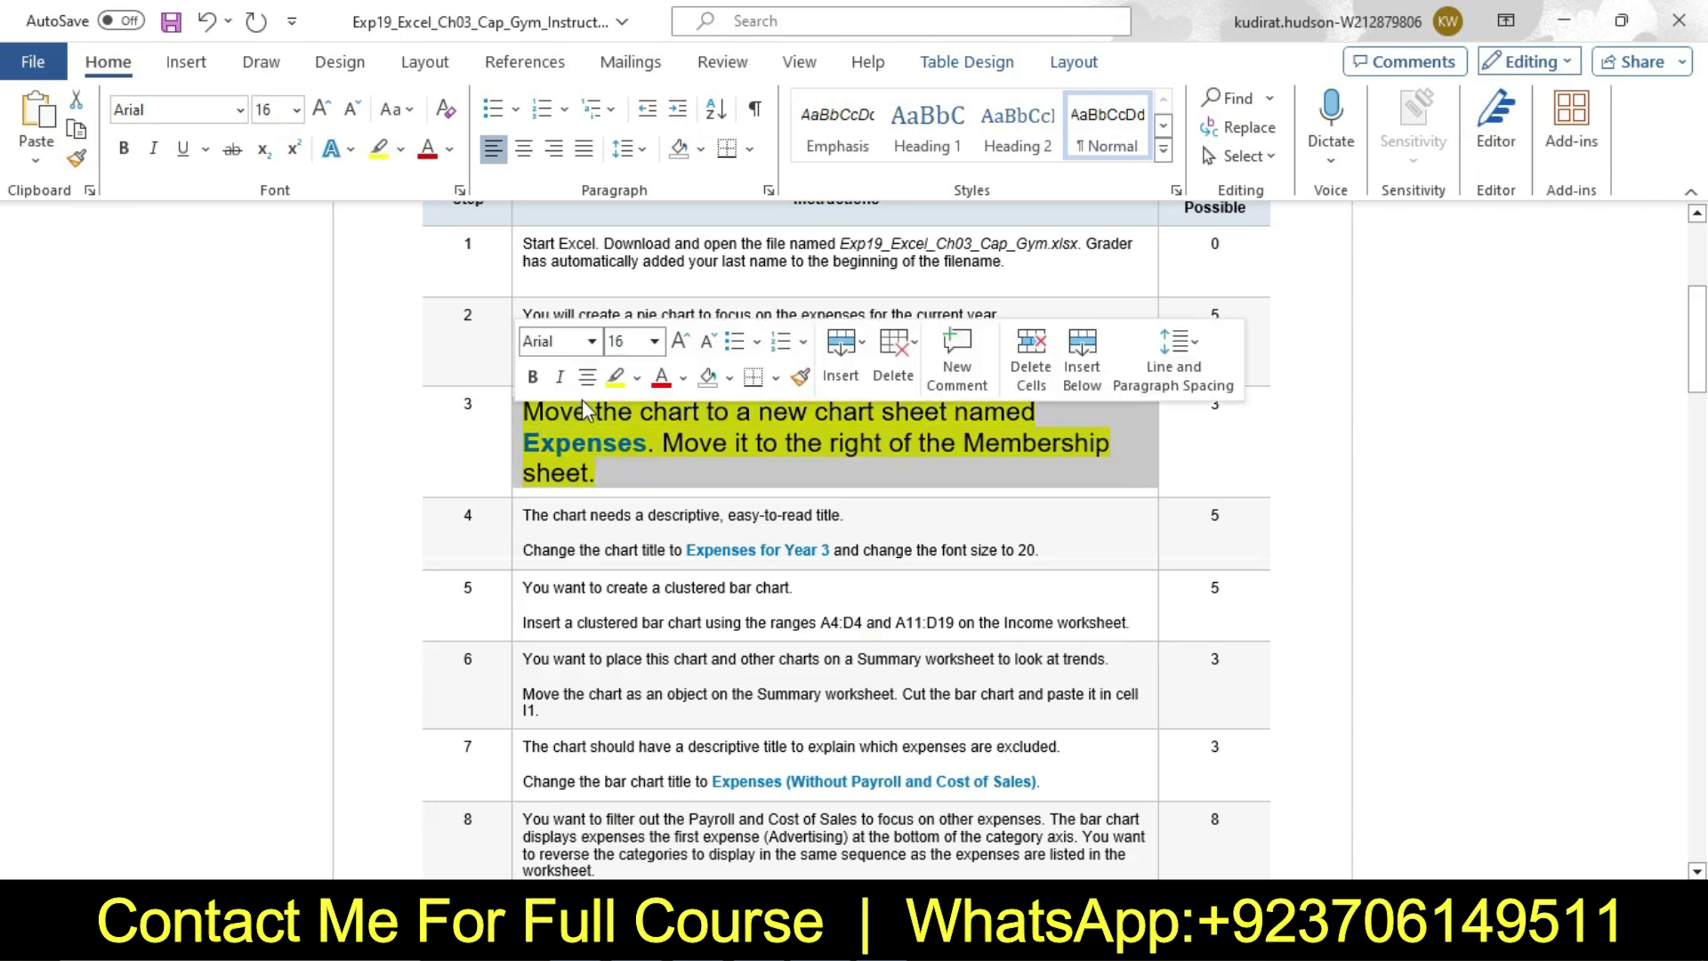
{"action": "left_click", "coordinate": [653, 341]}
{"action": "key", "text": "Return"}
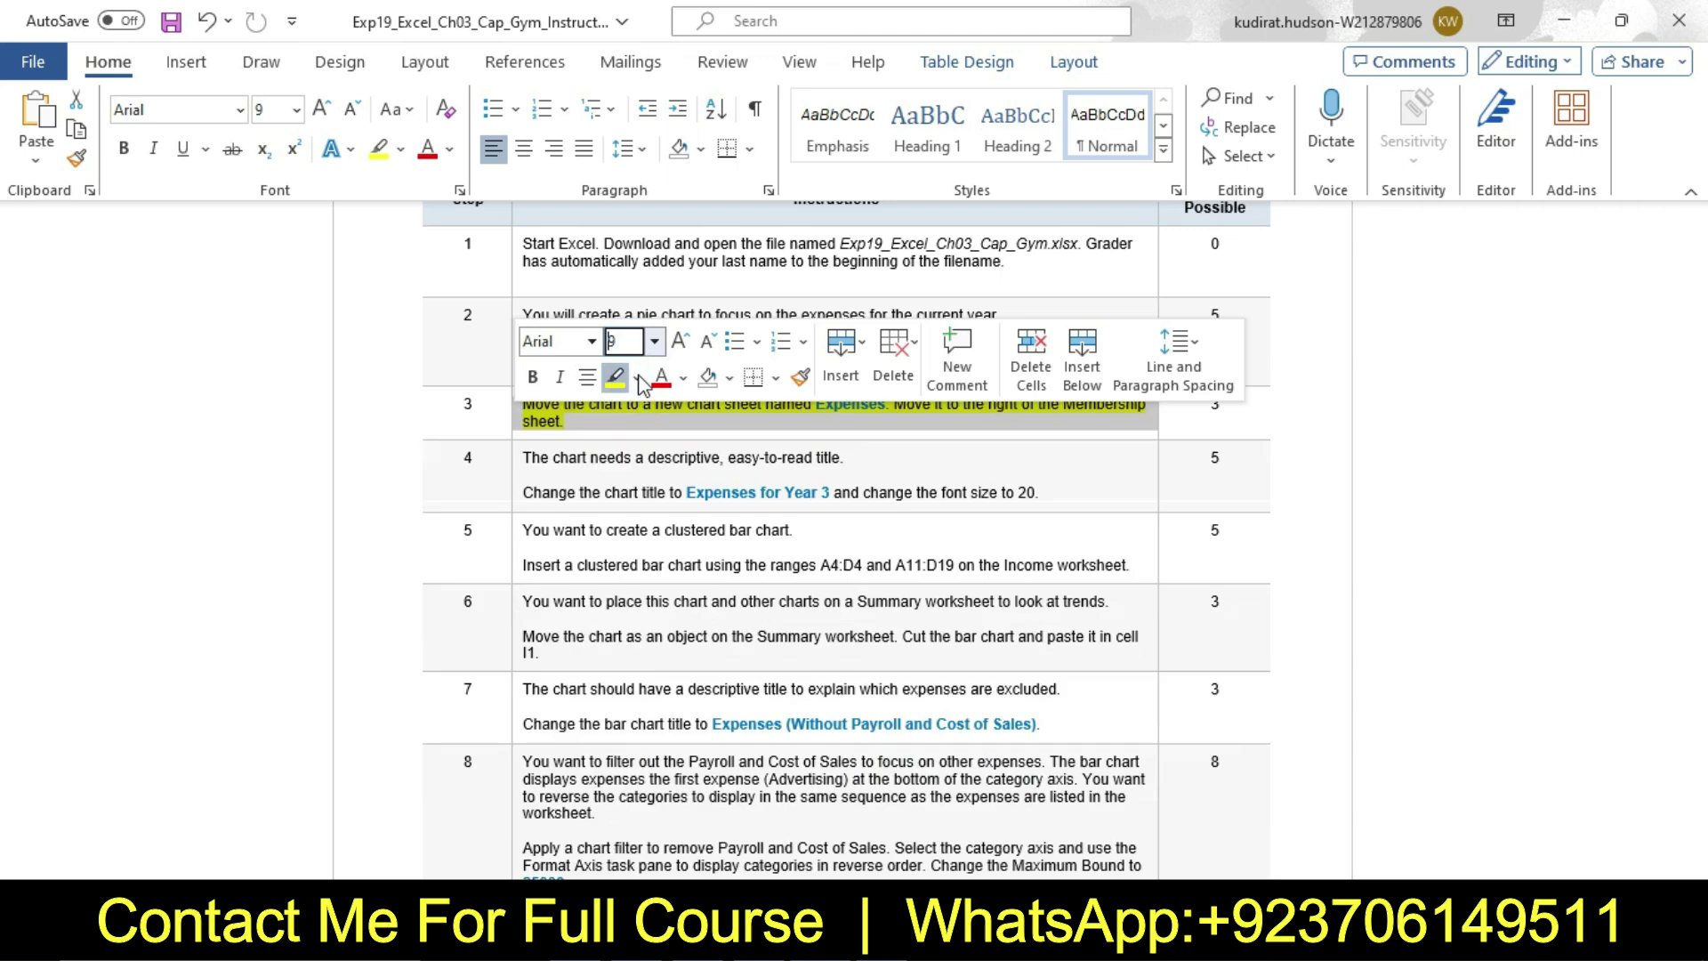
{"action": "left_click", "coordinate": [637, 378]}
{"action": "left_click", "coordinate": [674, 577]}
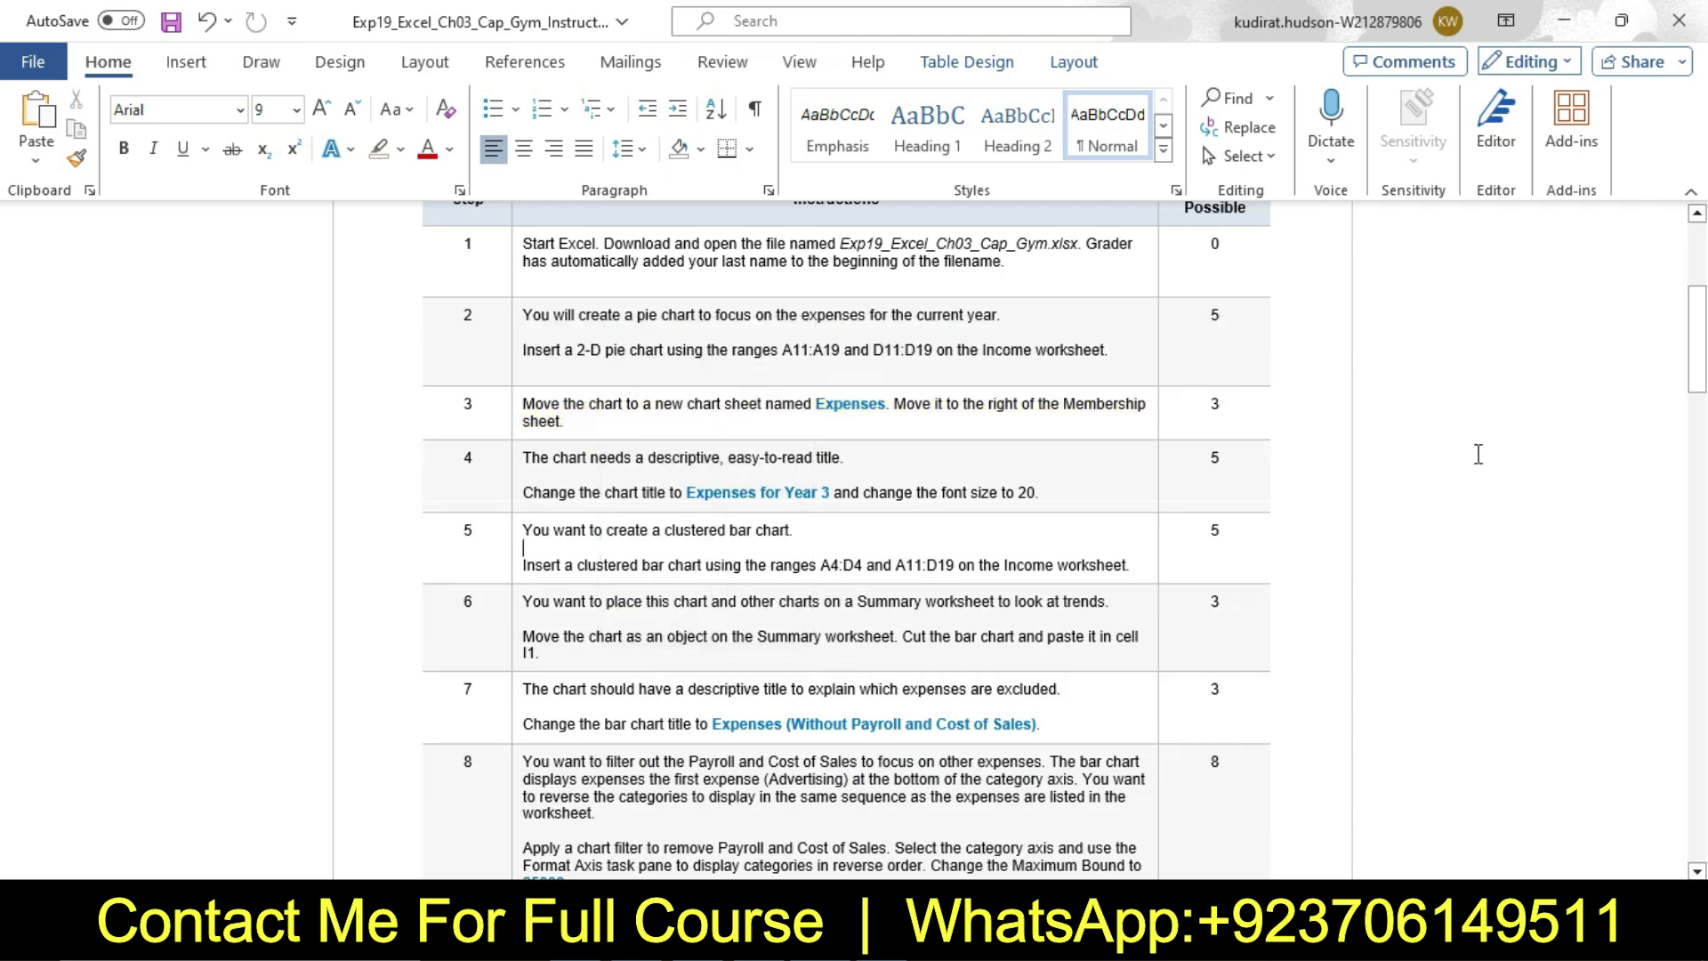
Step: Enlarge the step 4 instructions about the chart title to font size 16 and highlight them in yellow
{"action": "left_click_drag", "start_coordinate": [1699, 365], "coordinate": [5, 382]}
{"action": "left_click", "coordinate": [513, 303]}
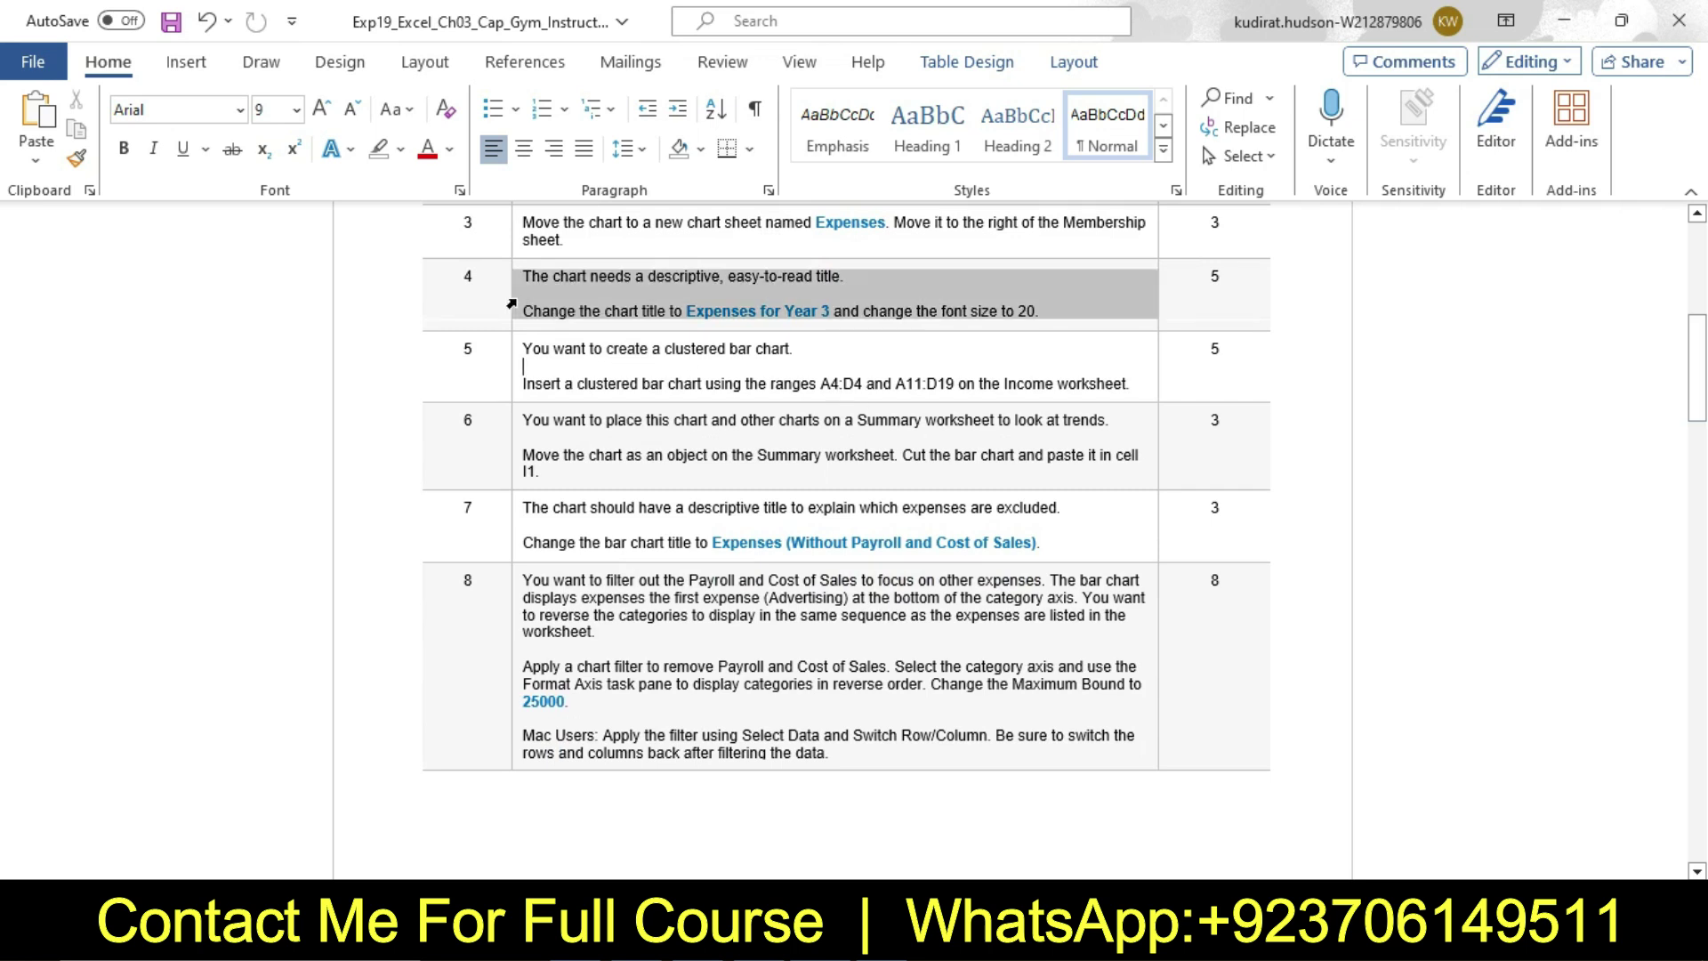
{"action": "left_click", "coordinate": [654, 220]}
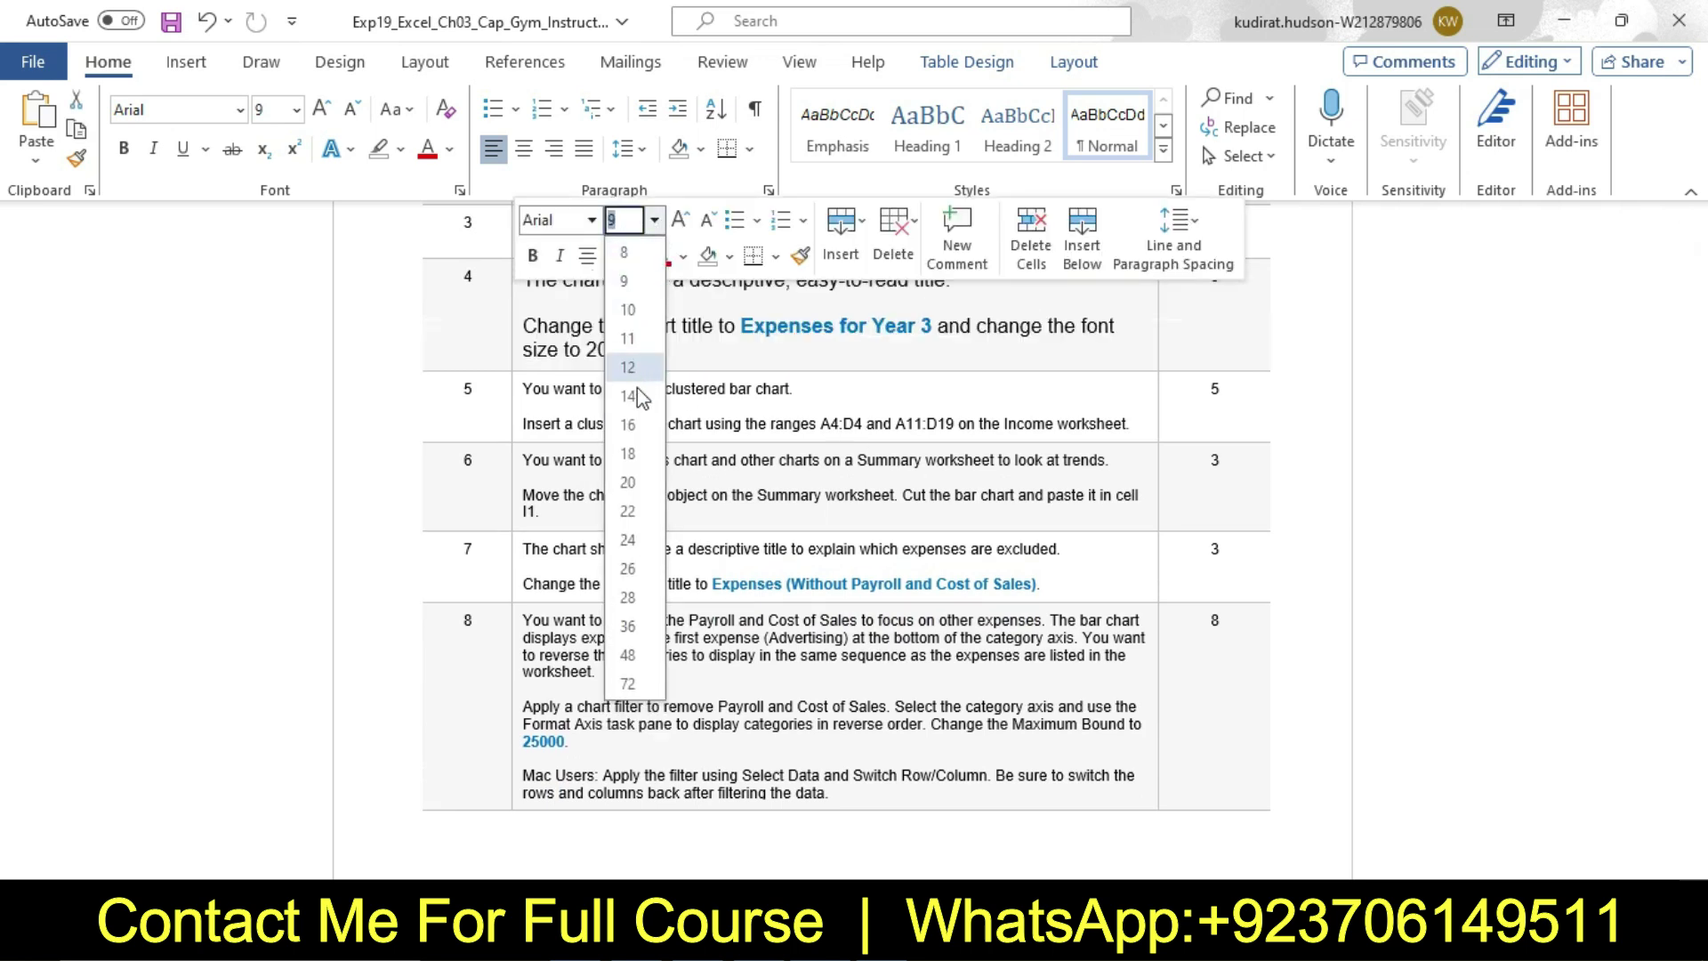
{"action": "left_click", "coordinate": [628, 425]}
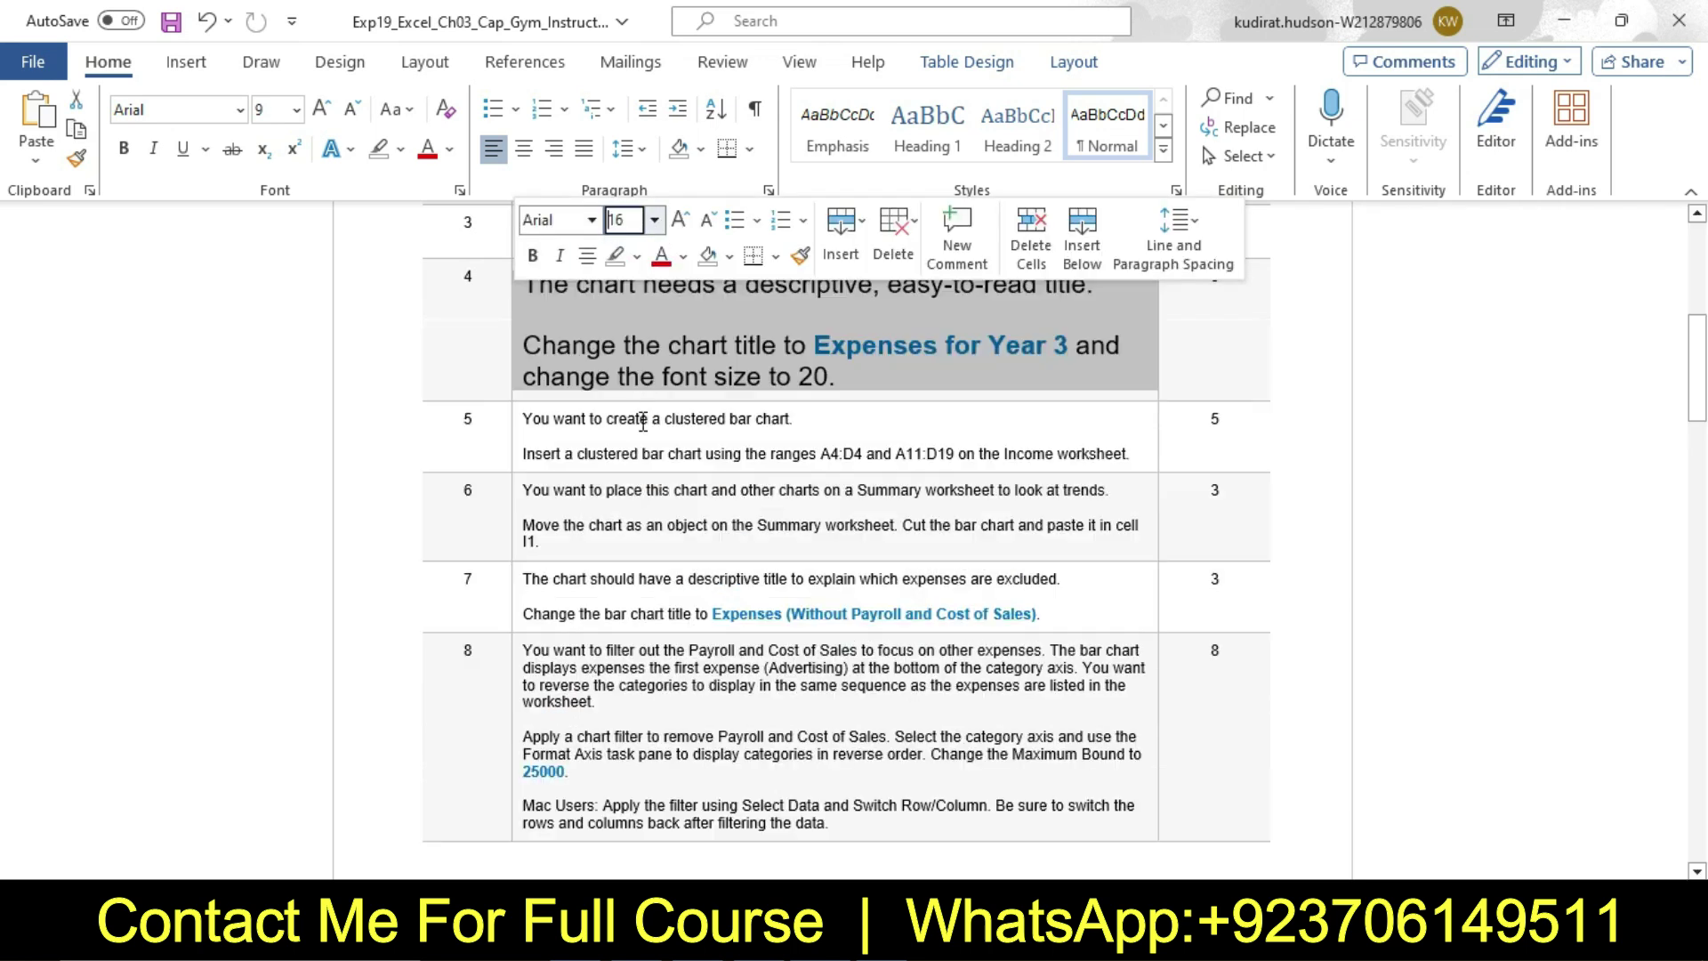
{"action": "left_click", "coordinate": [637, 256]}
{"action": "left_click", "coordinate": [625, 336]}
{"action": "left_click", "coordinate": [610, 338]}
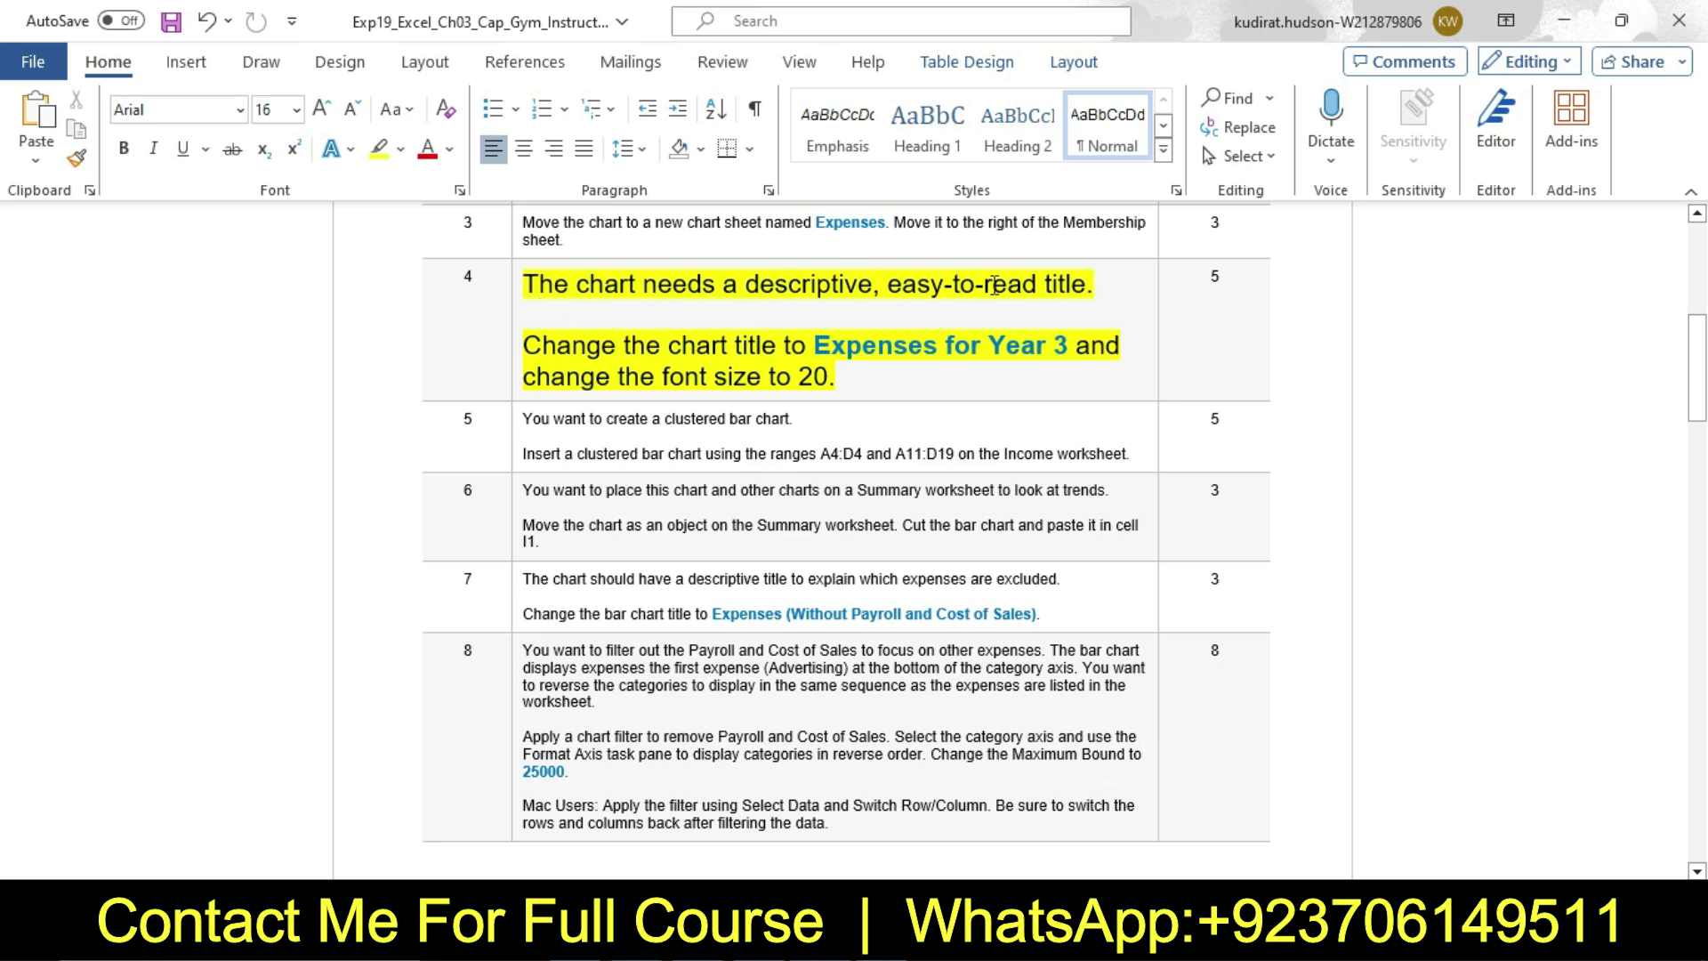
Step: Change the highlighting of the second paragraph of step 4, about the title text and font size, to turquoise
{"action": "left_click_drag", "start_coordinate": [525, 346], "coordinate": [843, 386]}
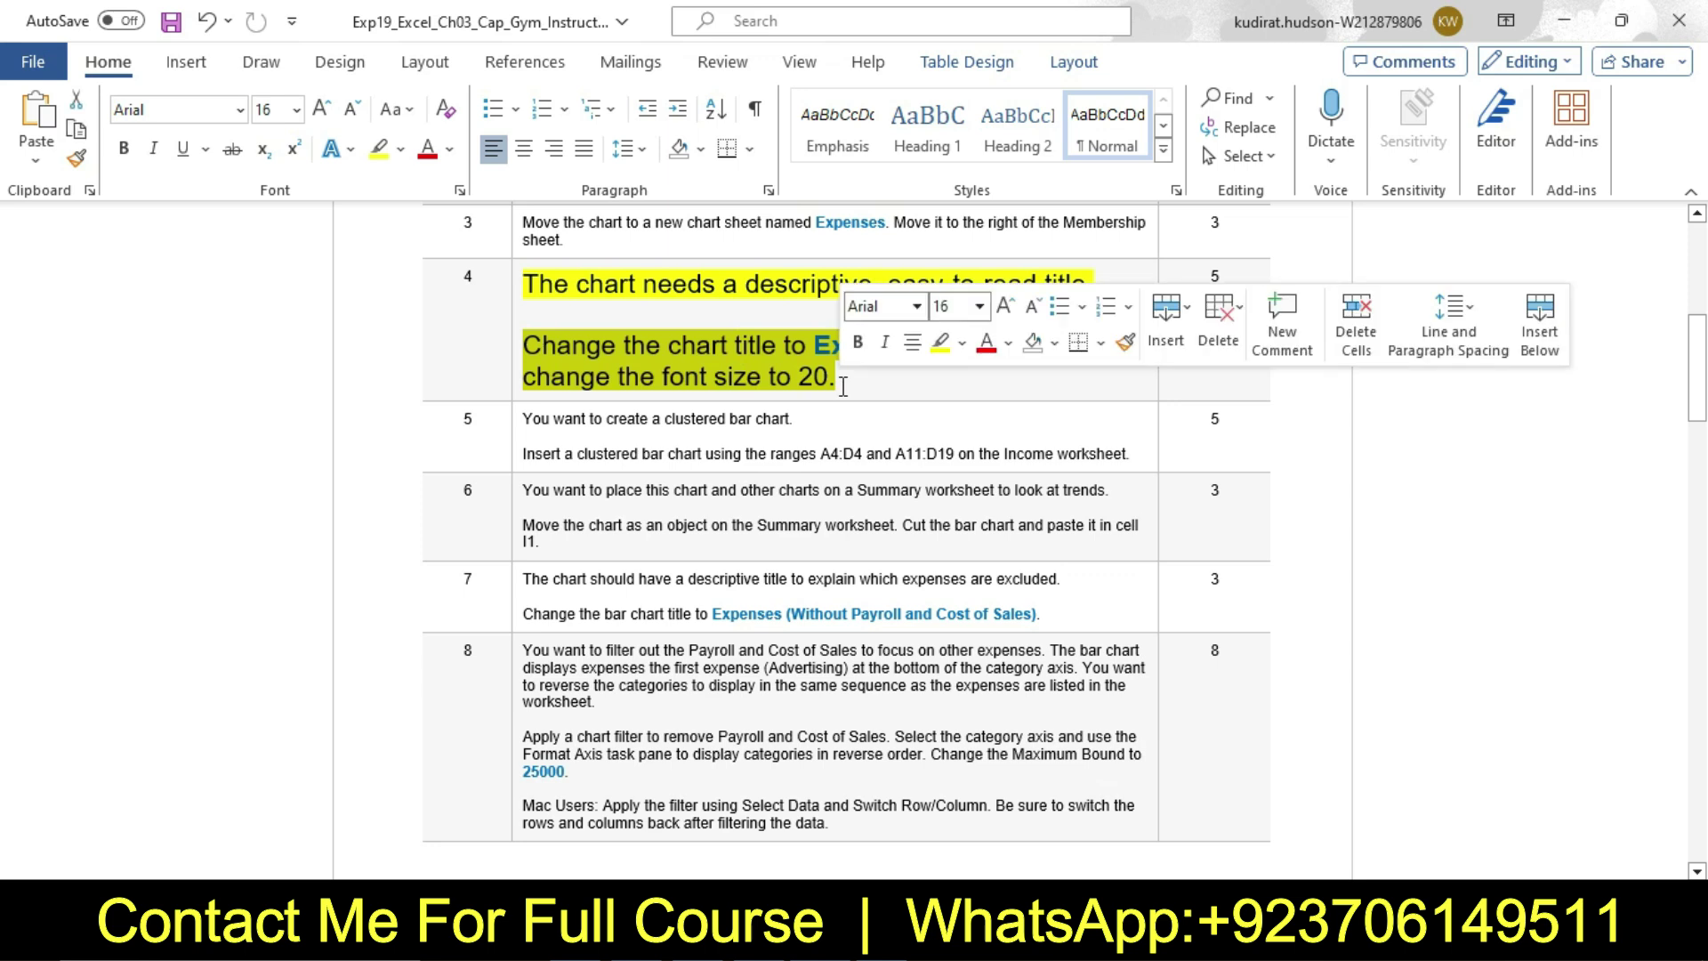
{"action": "left_click", "coordinate": [961, 343]}
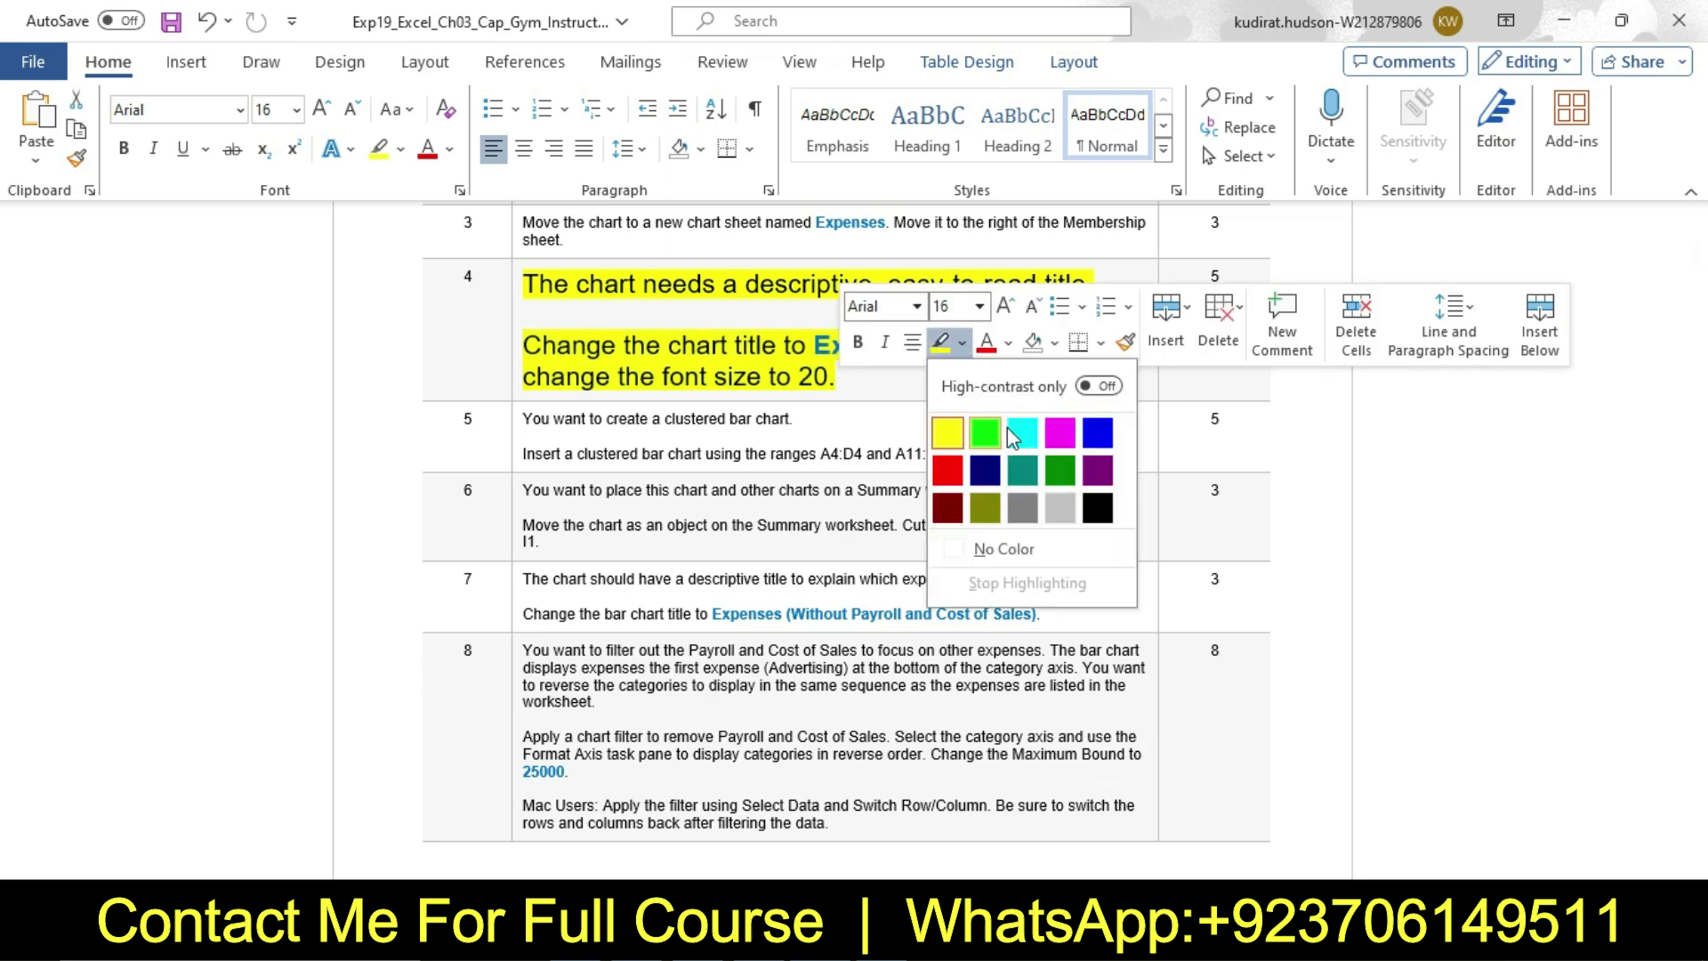
{"action": "left_click", "coordinate": [1019, 430]}
{"action": "left_click", "coordinate": [557, 345]}
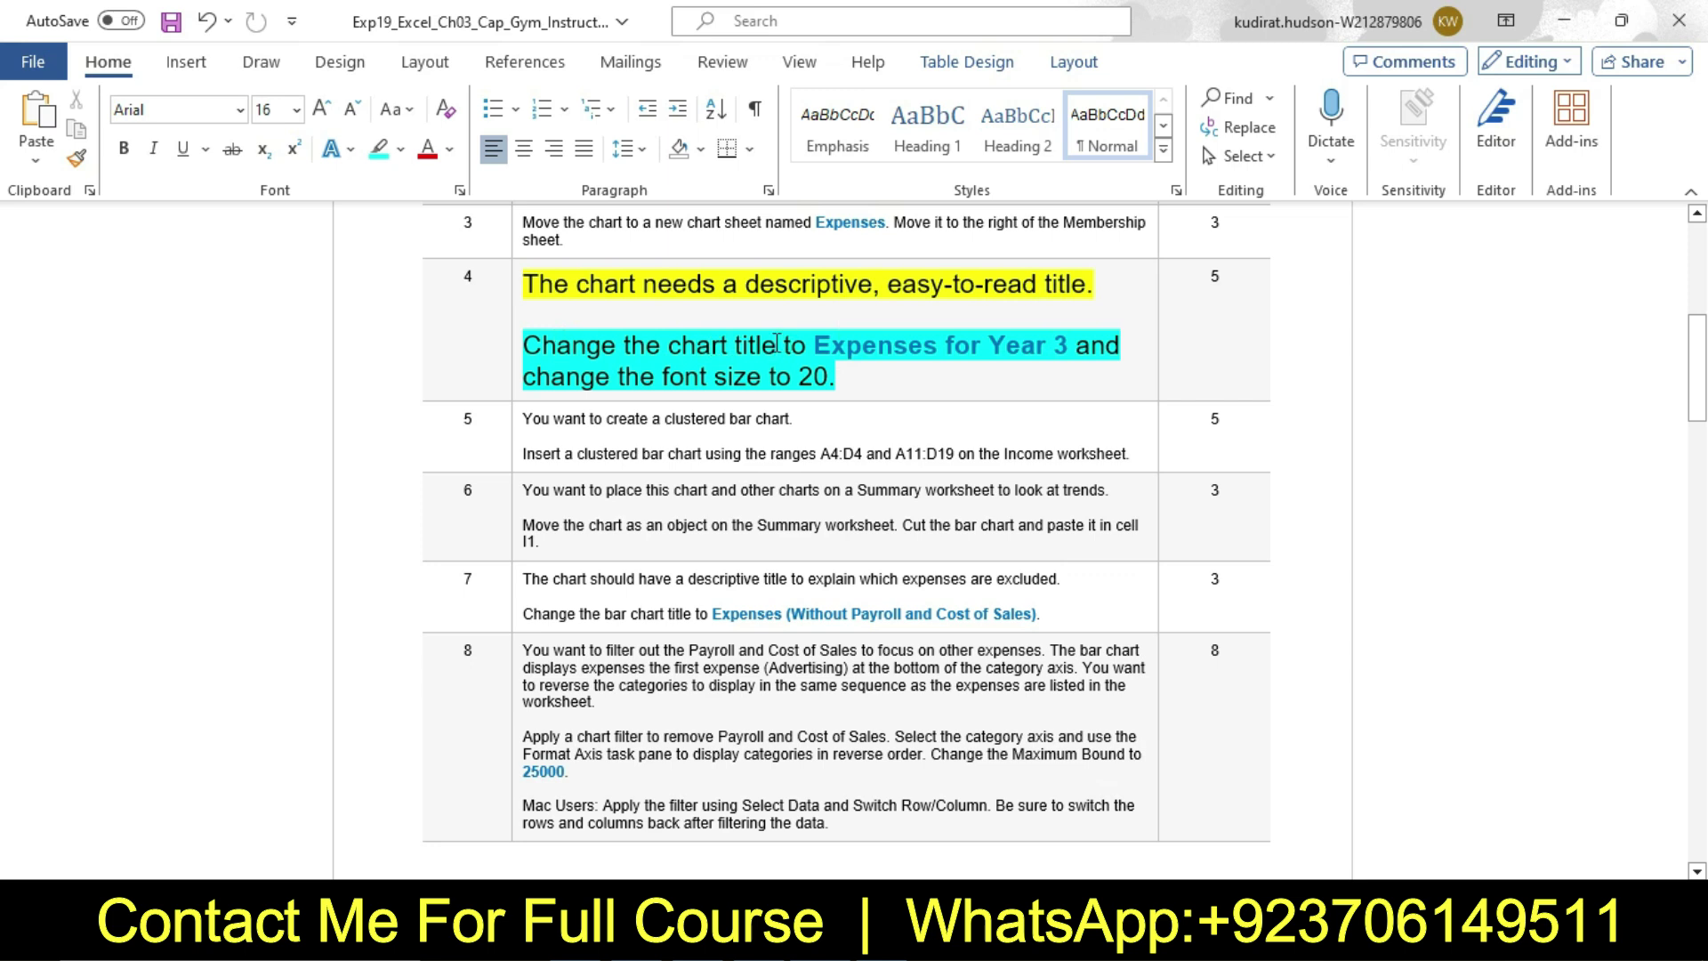
Step: Pick out the title requirement in step 4 and replace the pie chart's title in Excel with "Expenses of Year 3"
{"action": "left_click_drag", "start_coordinate": [576, 347], "coordinate": [1072, 347]}
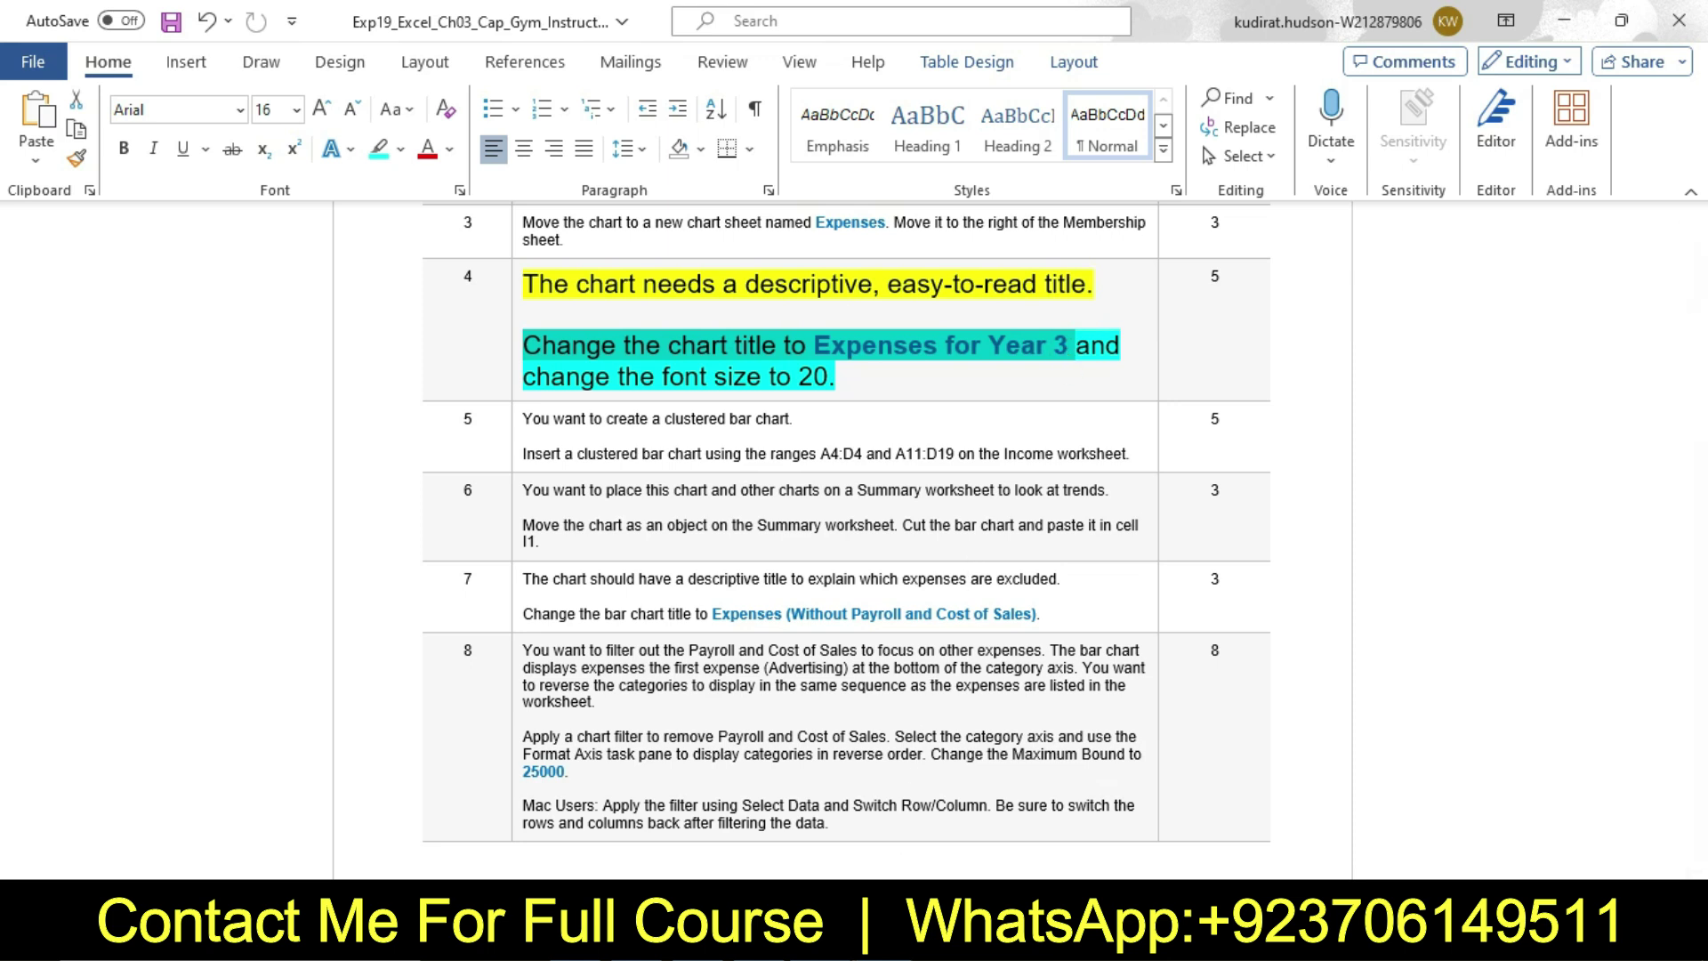
{"action": "left_click", "coordinate": [880, 943]}
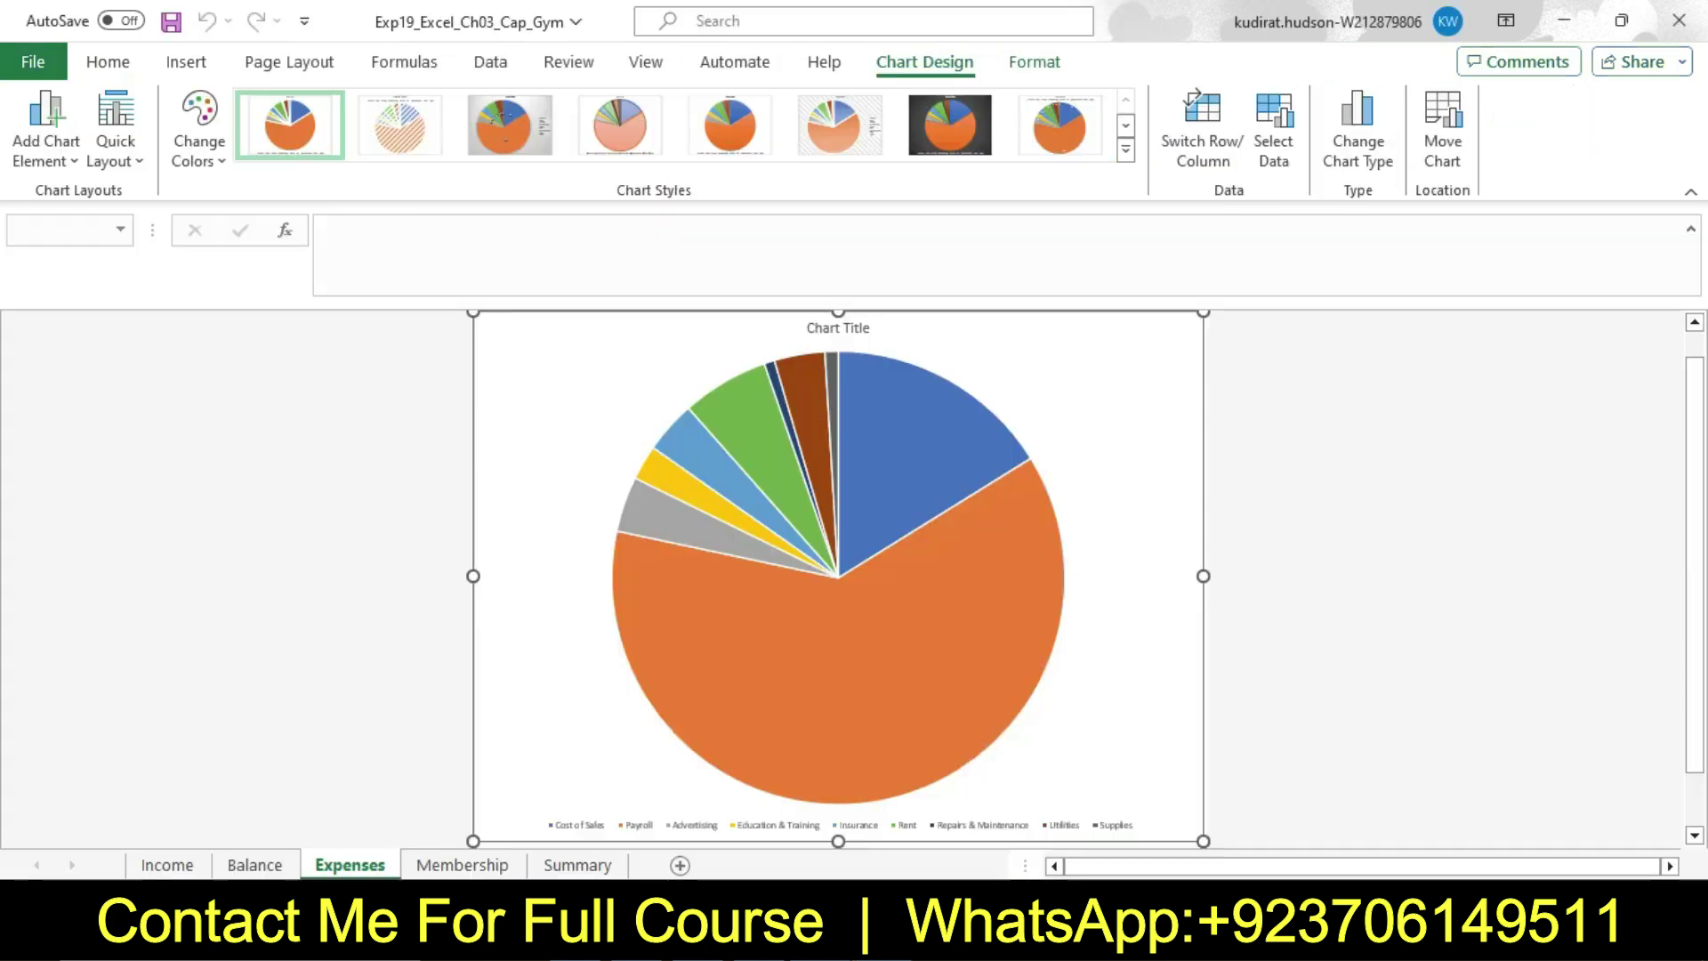
{"action": "left_click", "coordinate": [845, 328]}
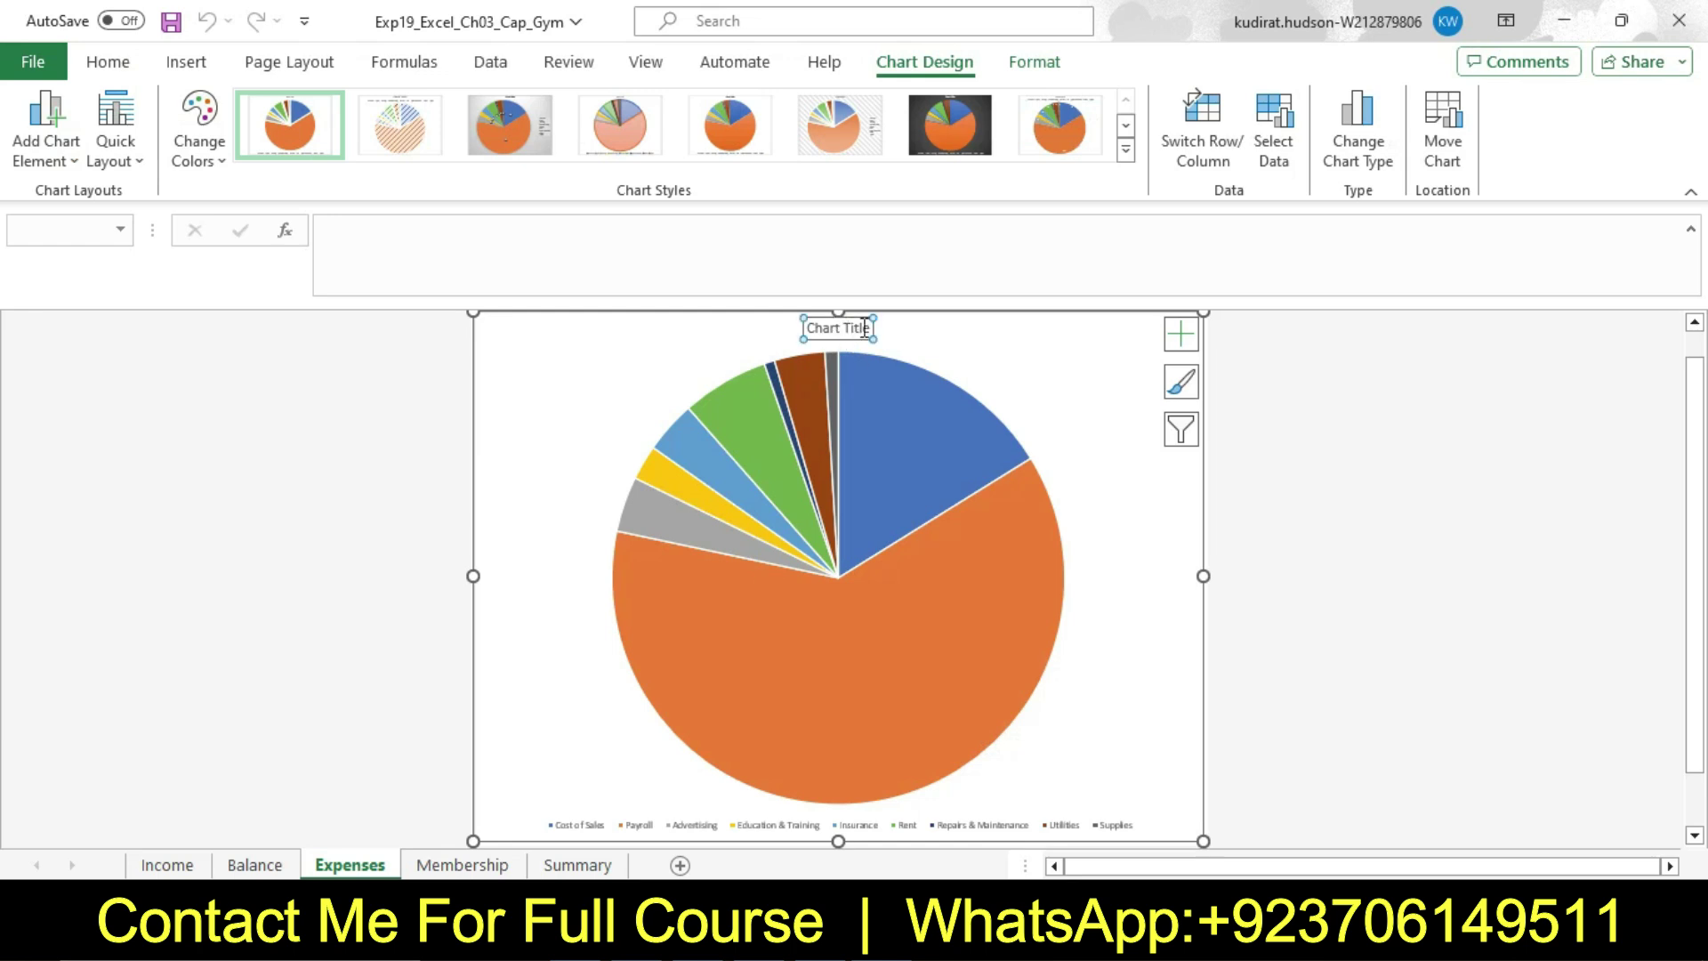
{"action": "left_click", "coordinate": [868, 328]}
{"action": "key", "text": "BackSpace"}
{"action": "key", "text": "BackSpace"}
{"action": "key", "text": "BackSpace"}
{"action": "key", "text": "BackSpace"}
{"action": "key", "text": "BackSpace"}
{"action": "key", "text": "BackSpace"}
{"action": "key", "text": "BackSpace"}
{"action": "key", "text": "BackSpace"}
{"action": "key", "text": "BackSpace"}
{"action": "key", "text": "BackSpace"}
{"action": "key", "text": "BackSpace"}
{"action": "type", "text": "Expenses"}
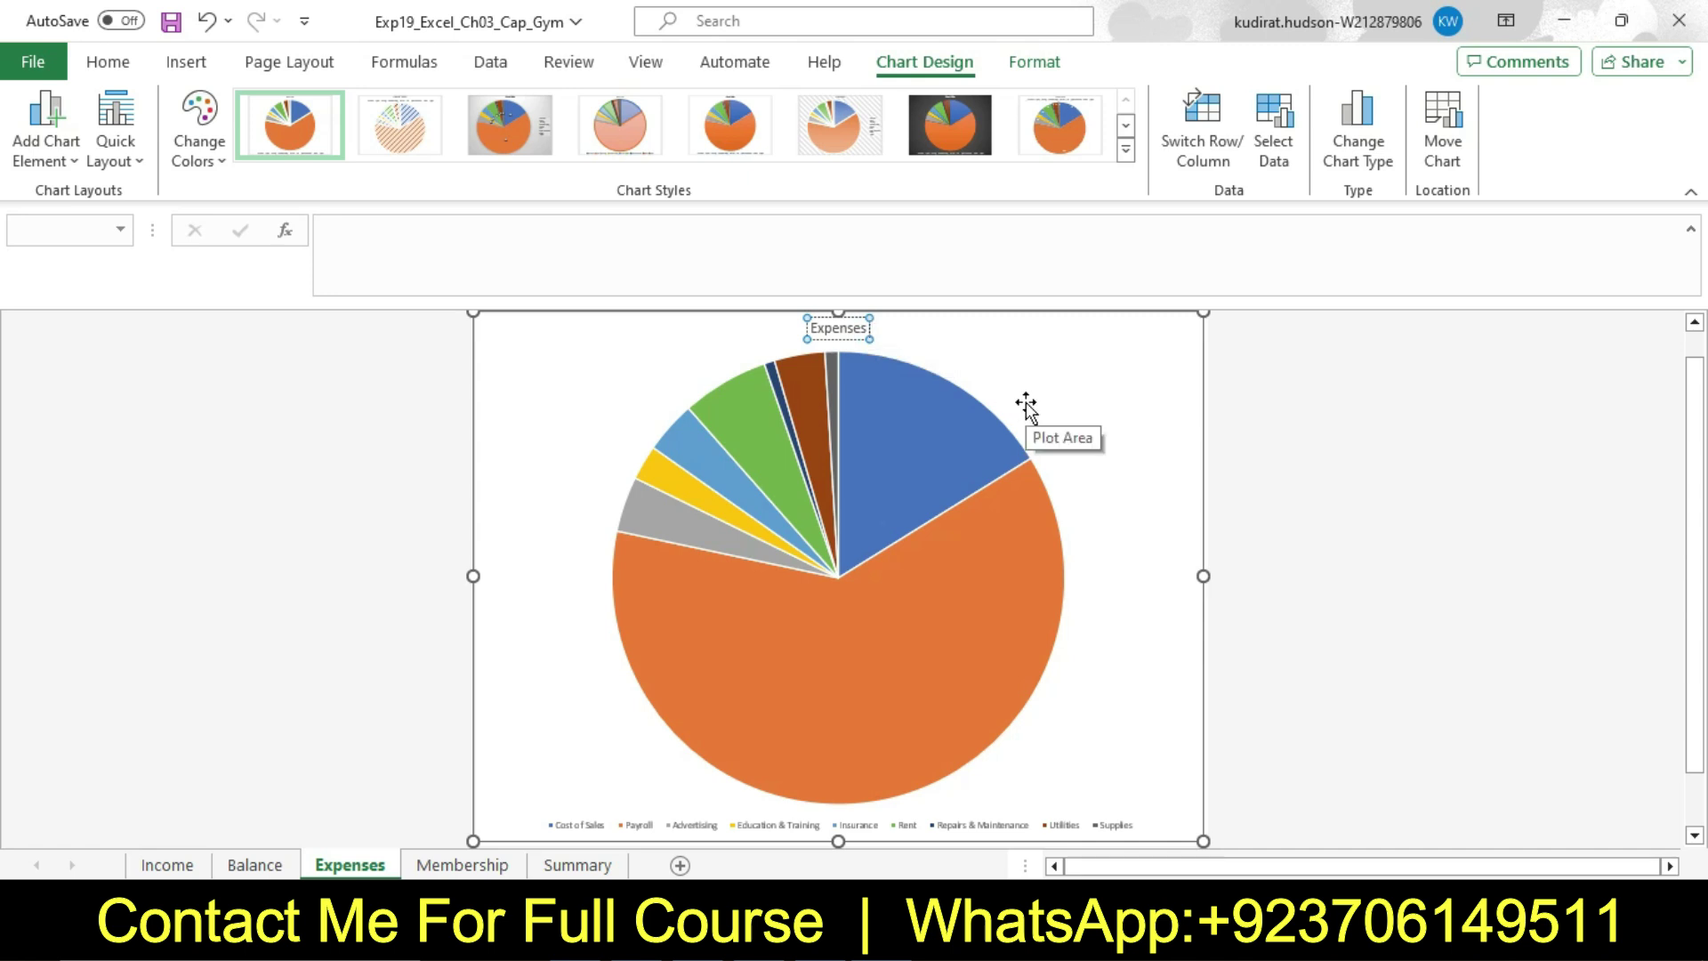
{"action": "type", "text": "of"}
{"action": "mouse_move", "coordinate": [817, 943]}
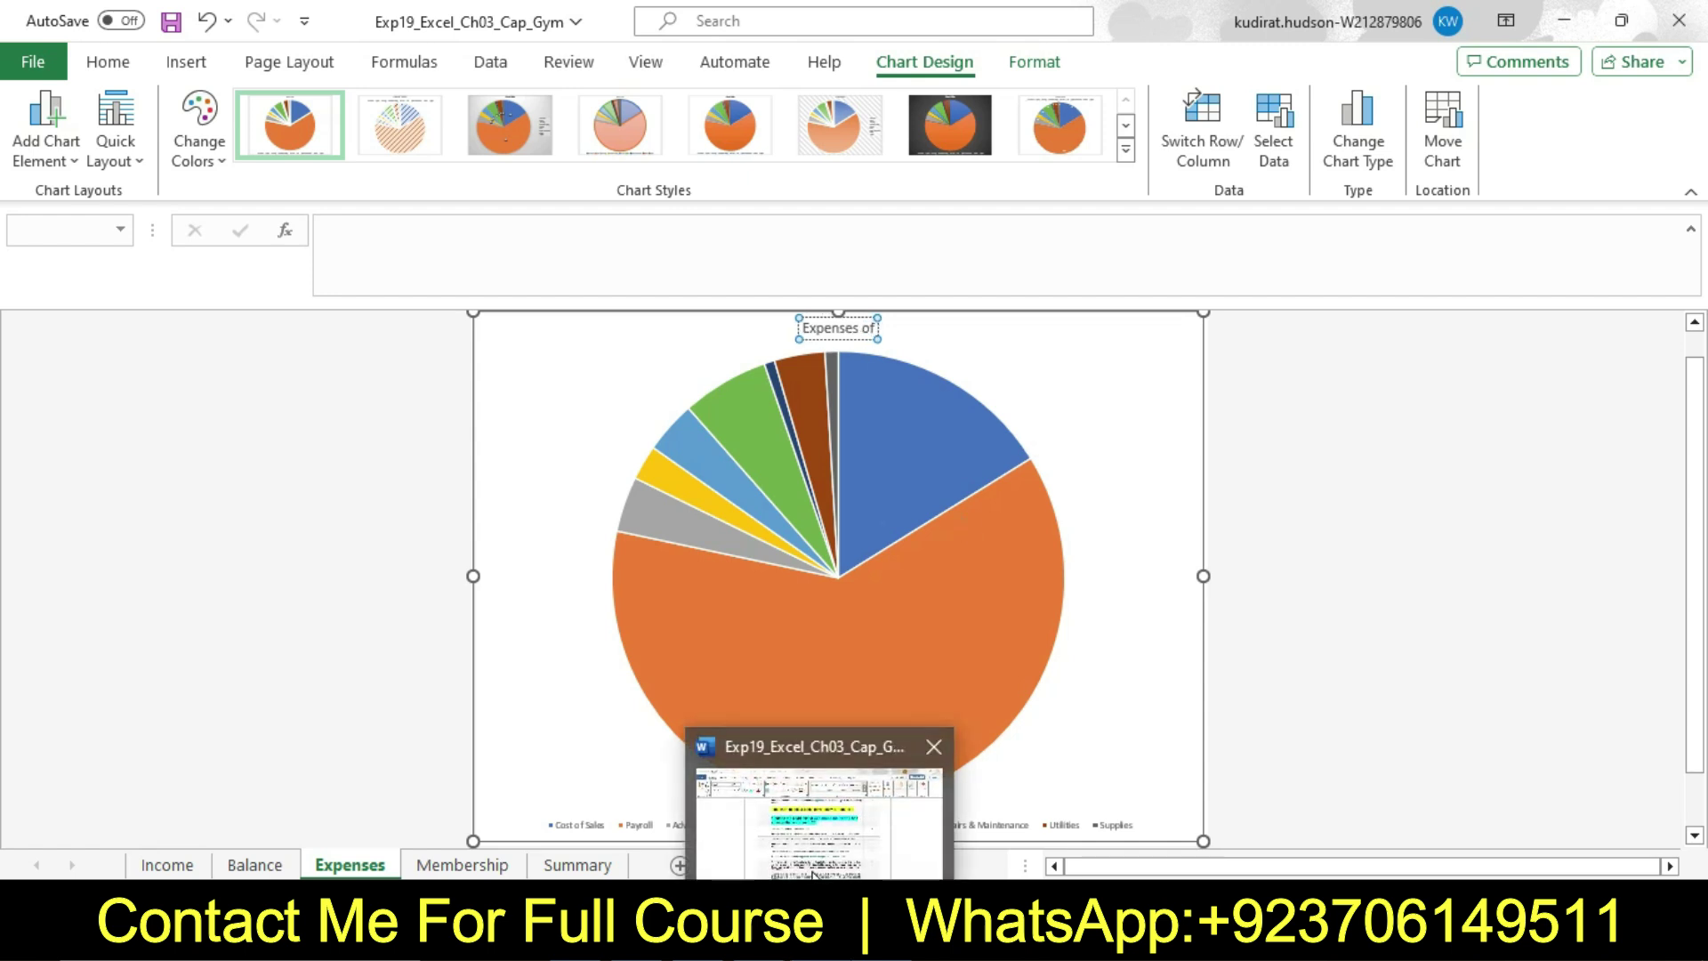
{"action": "mouse_move", "coordinate": [812, 874]}
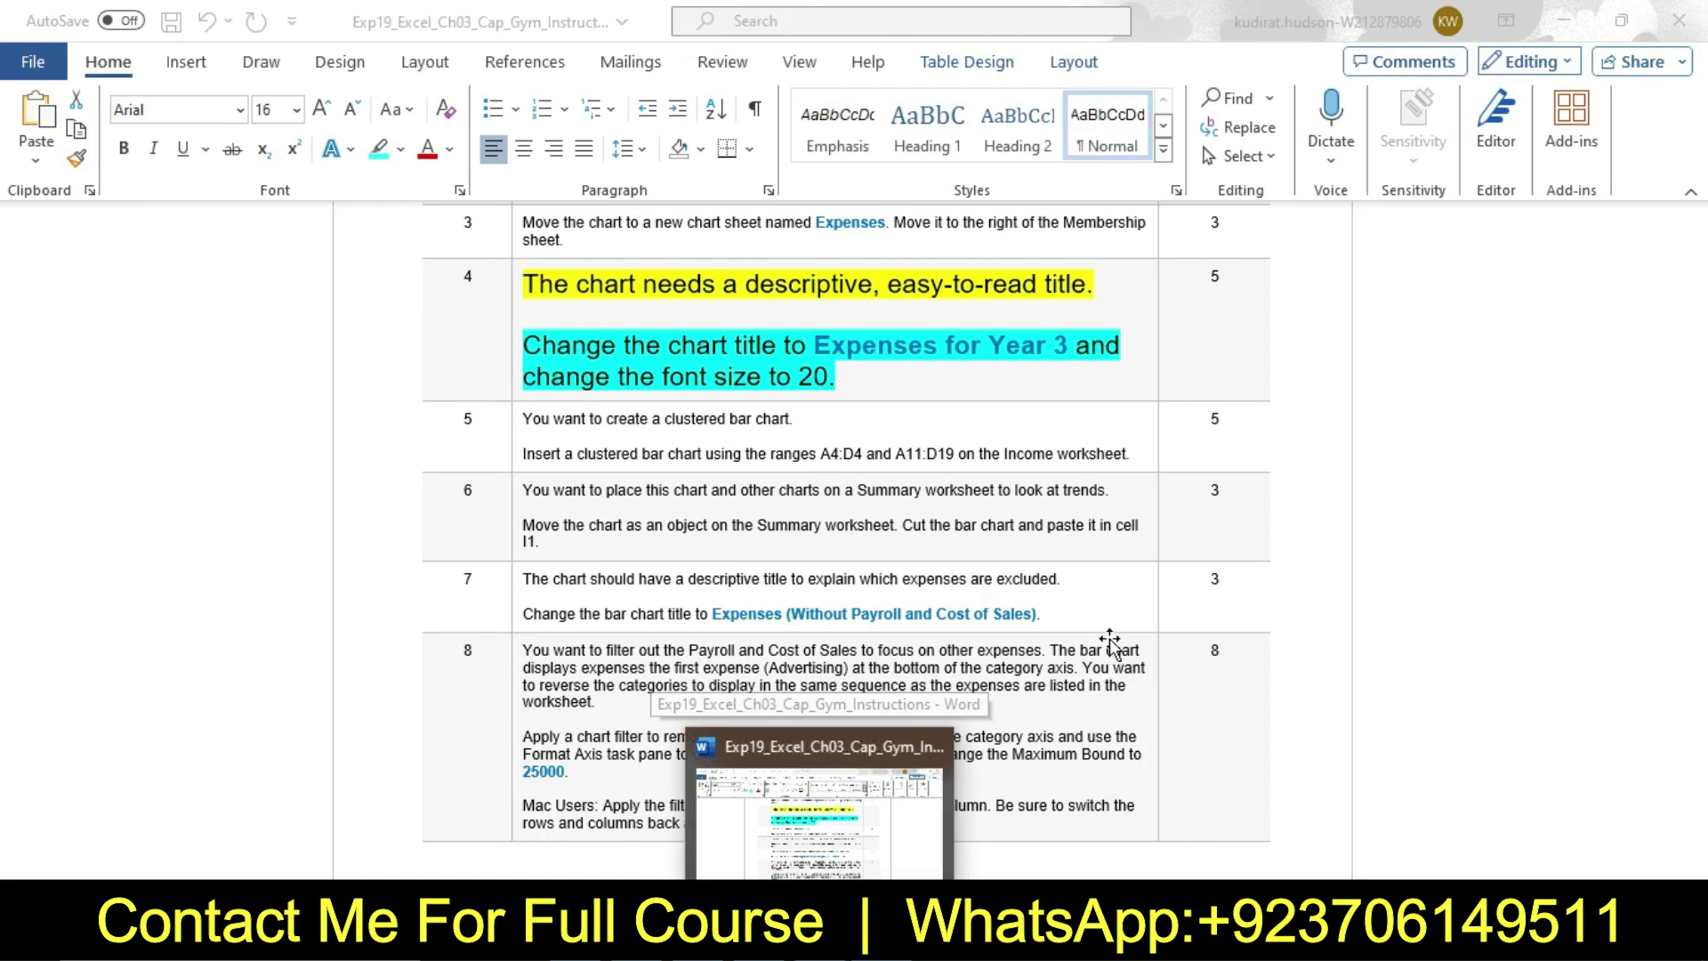
{"action": "type", "text": "Yea"}
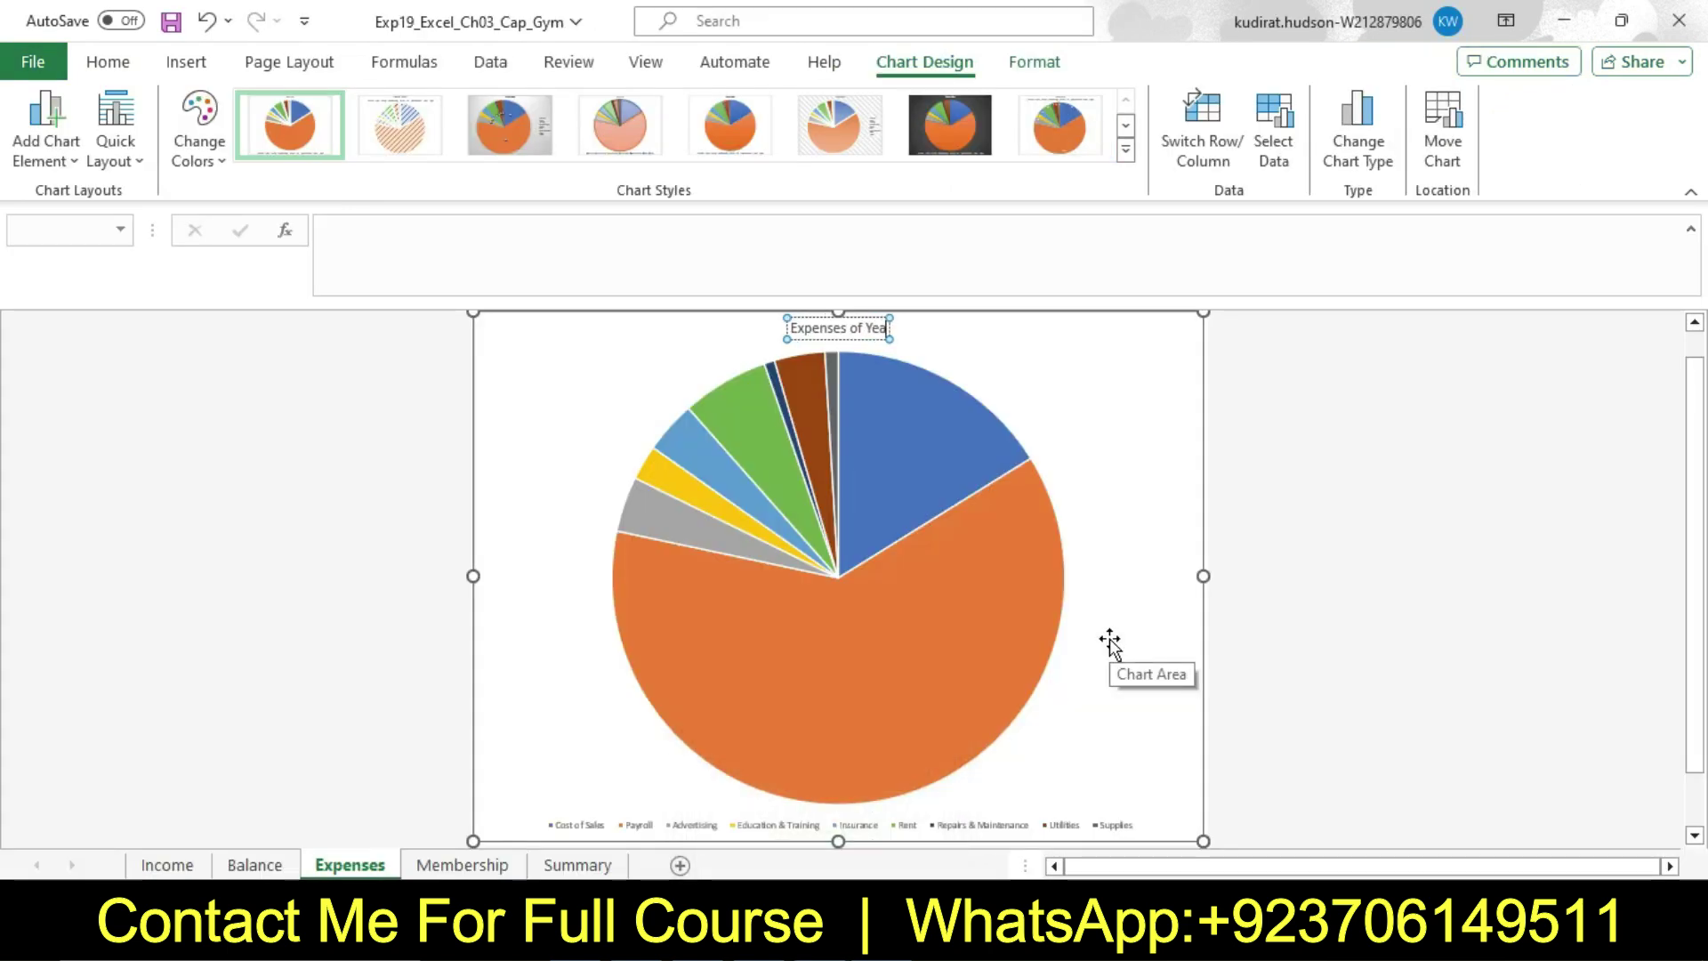
{"action": "type", "text": "r 3"}
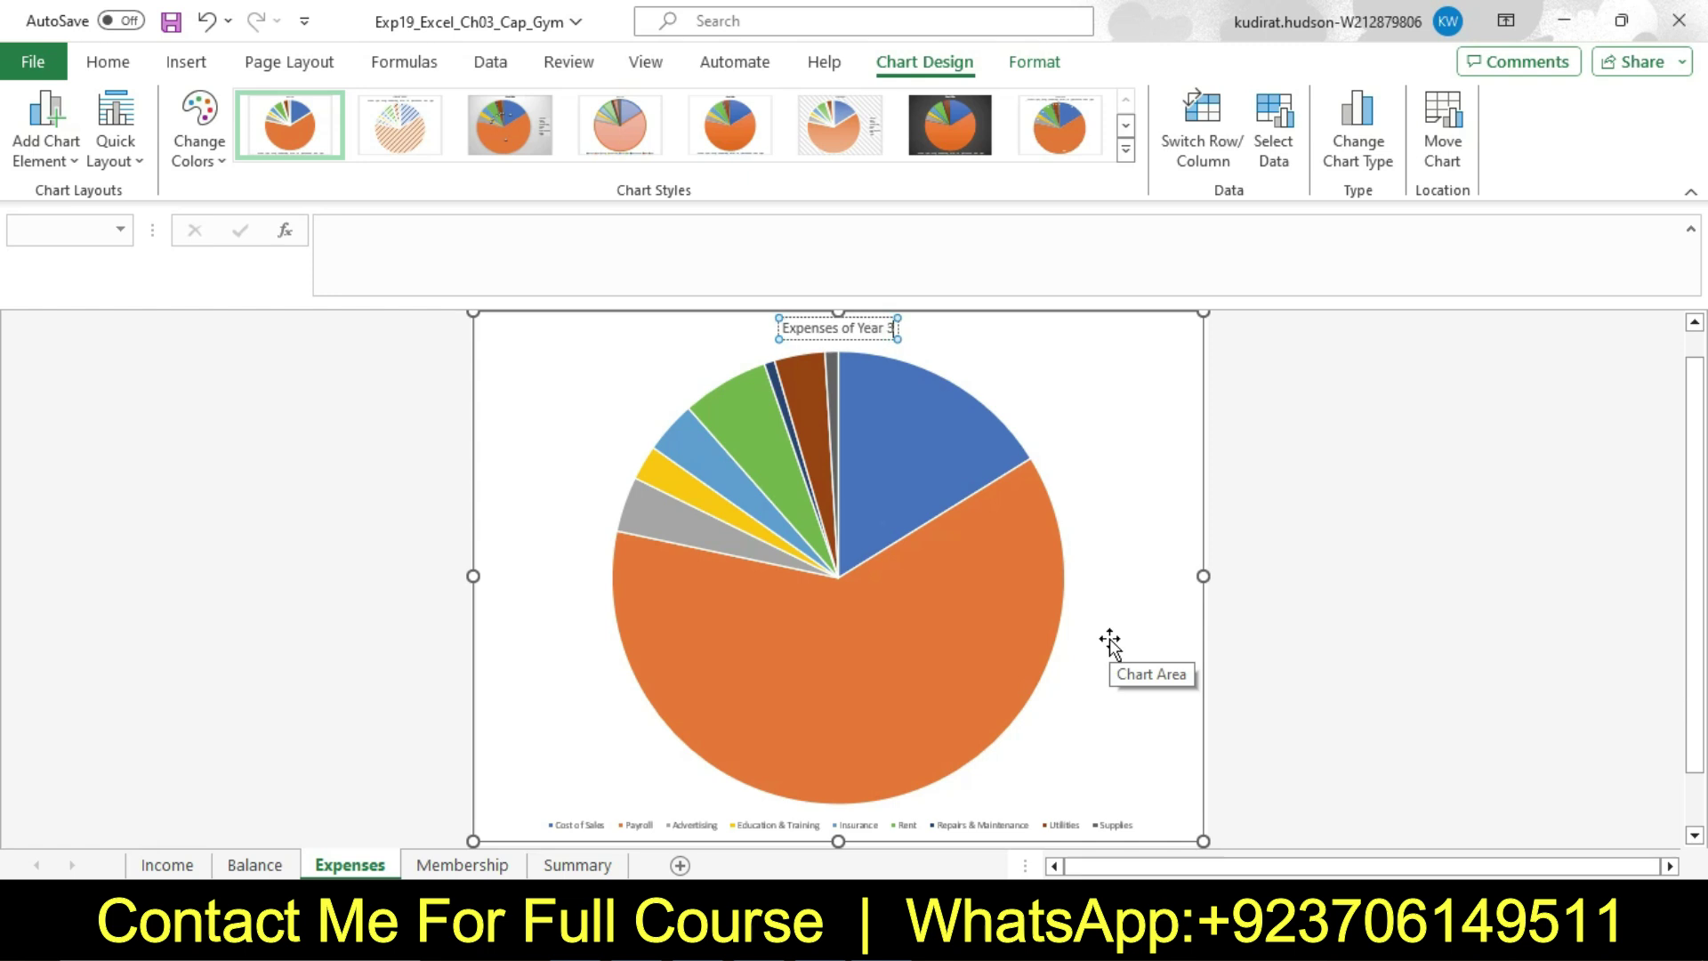
{"action": "left_click", "coordinate": [1082, 438]}
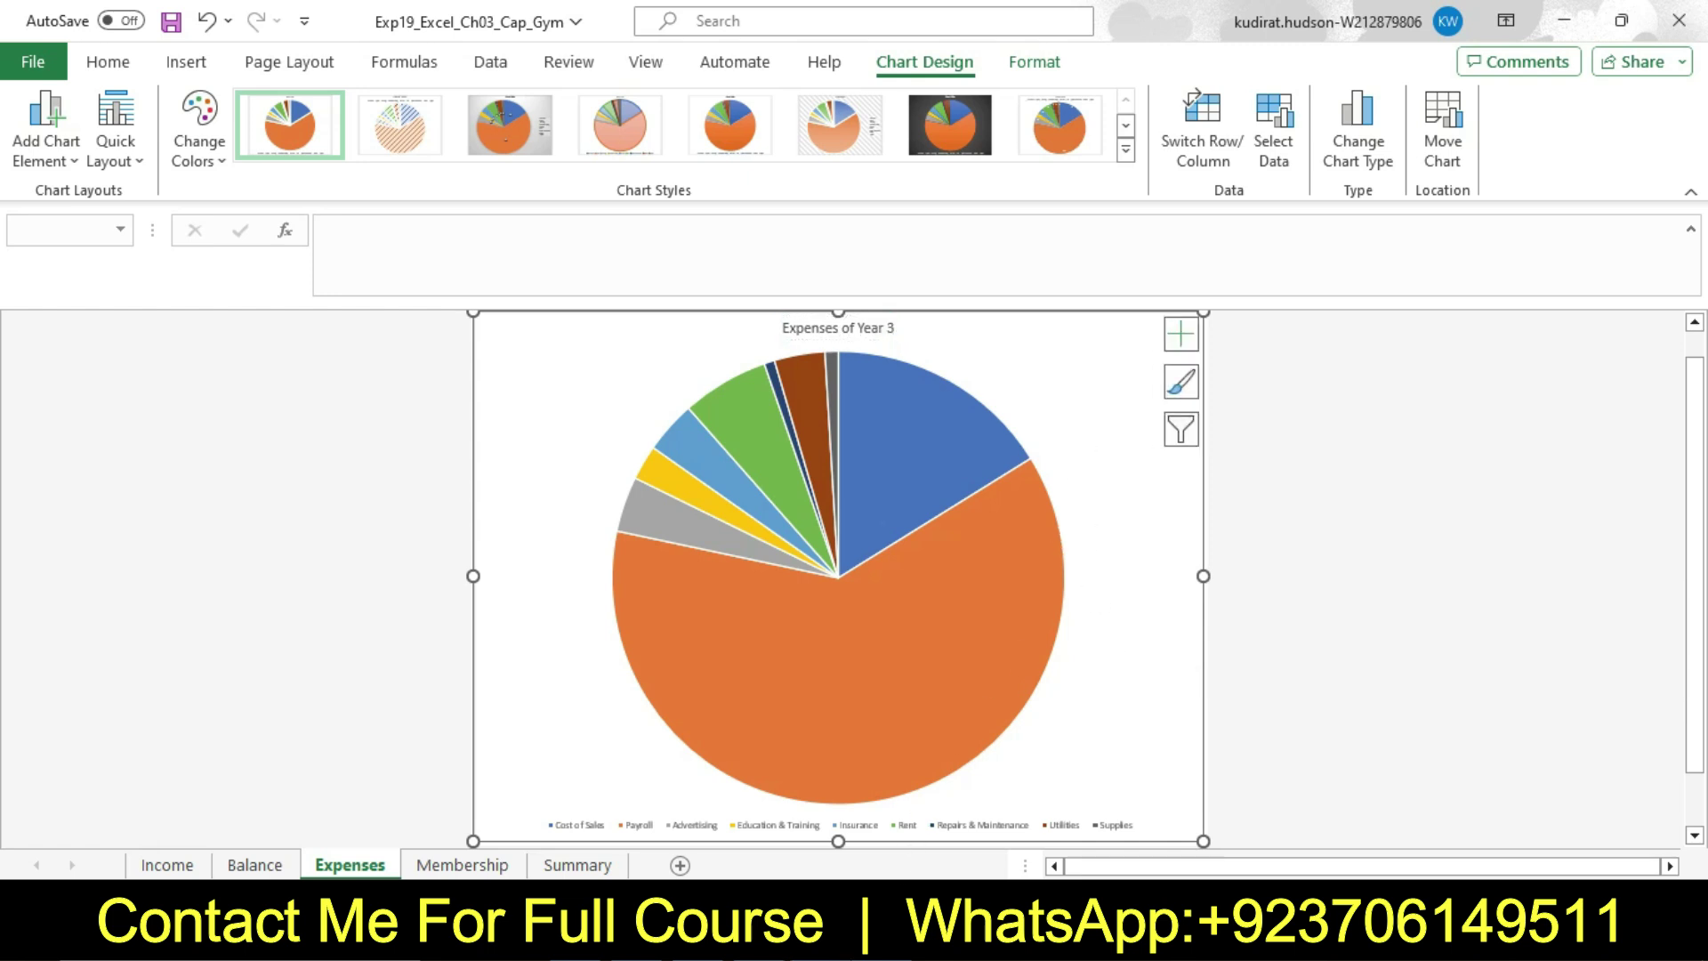
Step: Pick out the font size requirement in step 4 in Word and set the pie chart title's font size to 20 in Excel
{"action": "key", "text": "alt+Tab"}
{"action": "left_click_drag", "start_coordinate": [554, 380], "coordinate": [842, 383]}
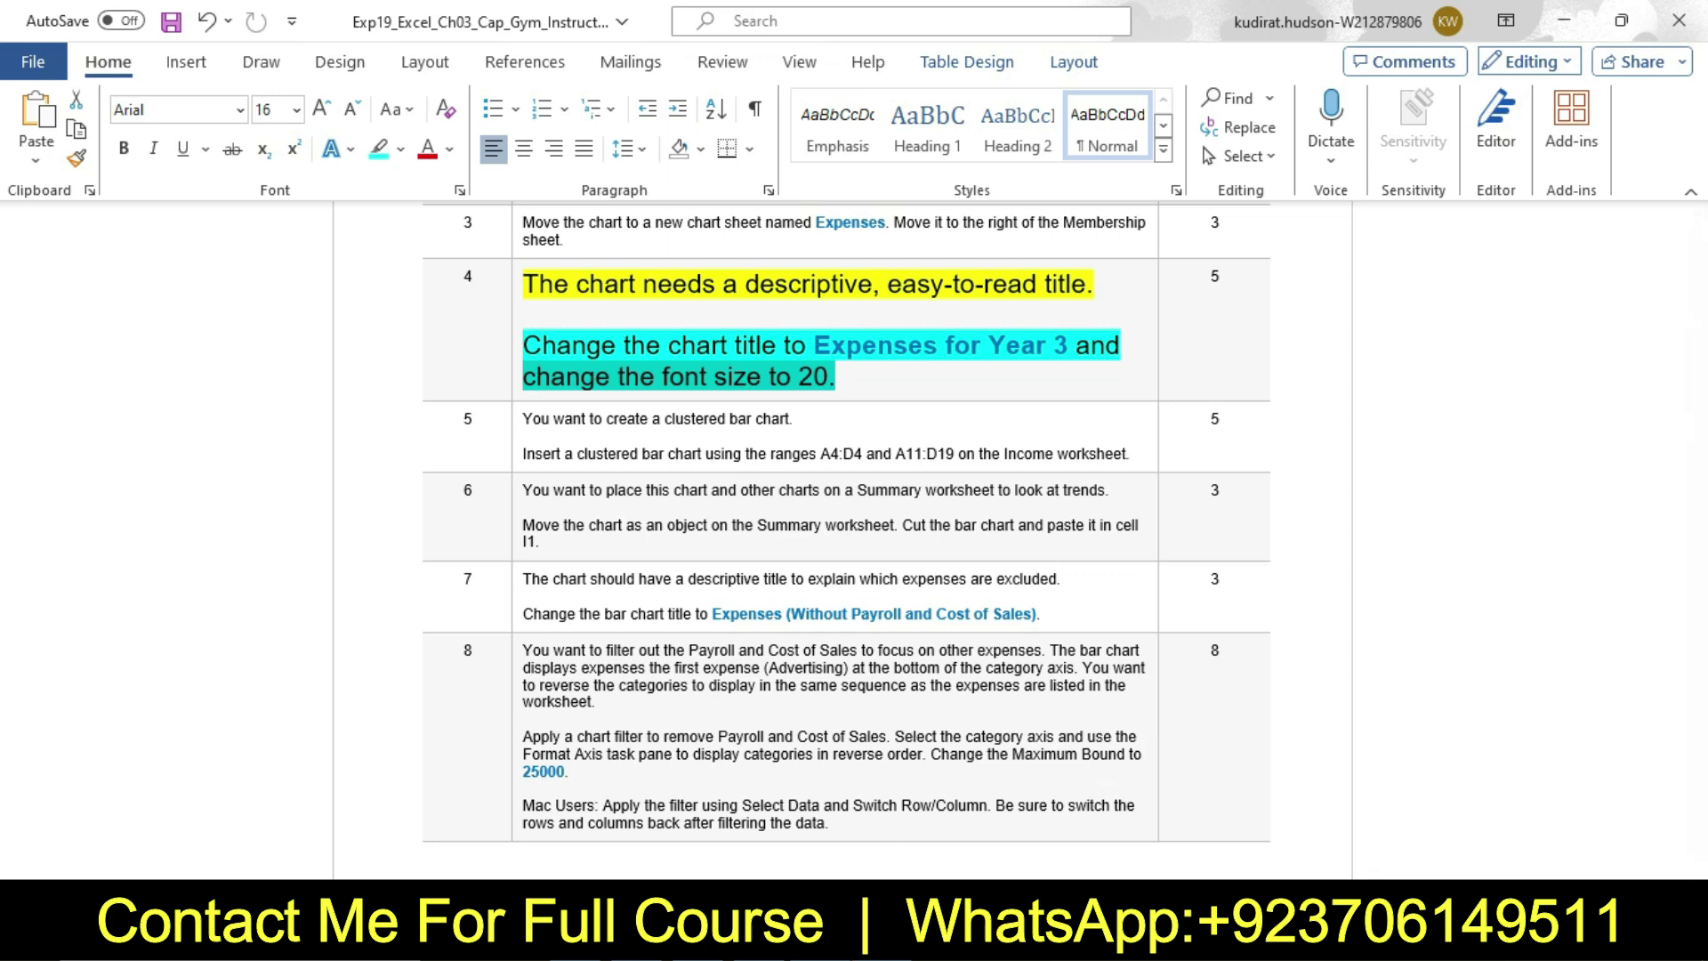
{"action": "key", "text": "alt+Tab"}
{"action": "left_click", "coordinate": [809, 329]}
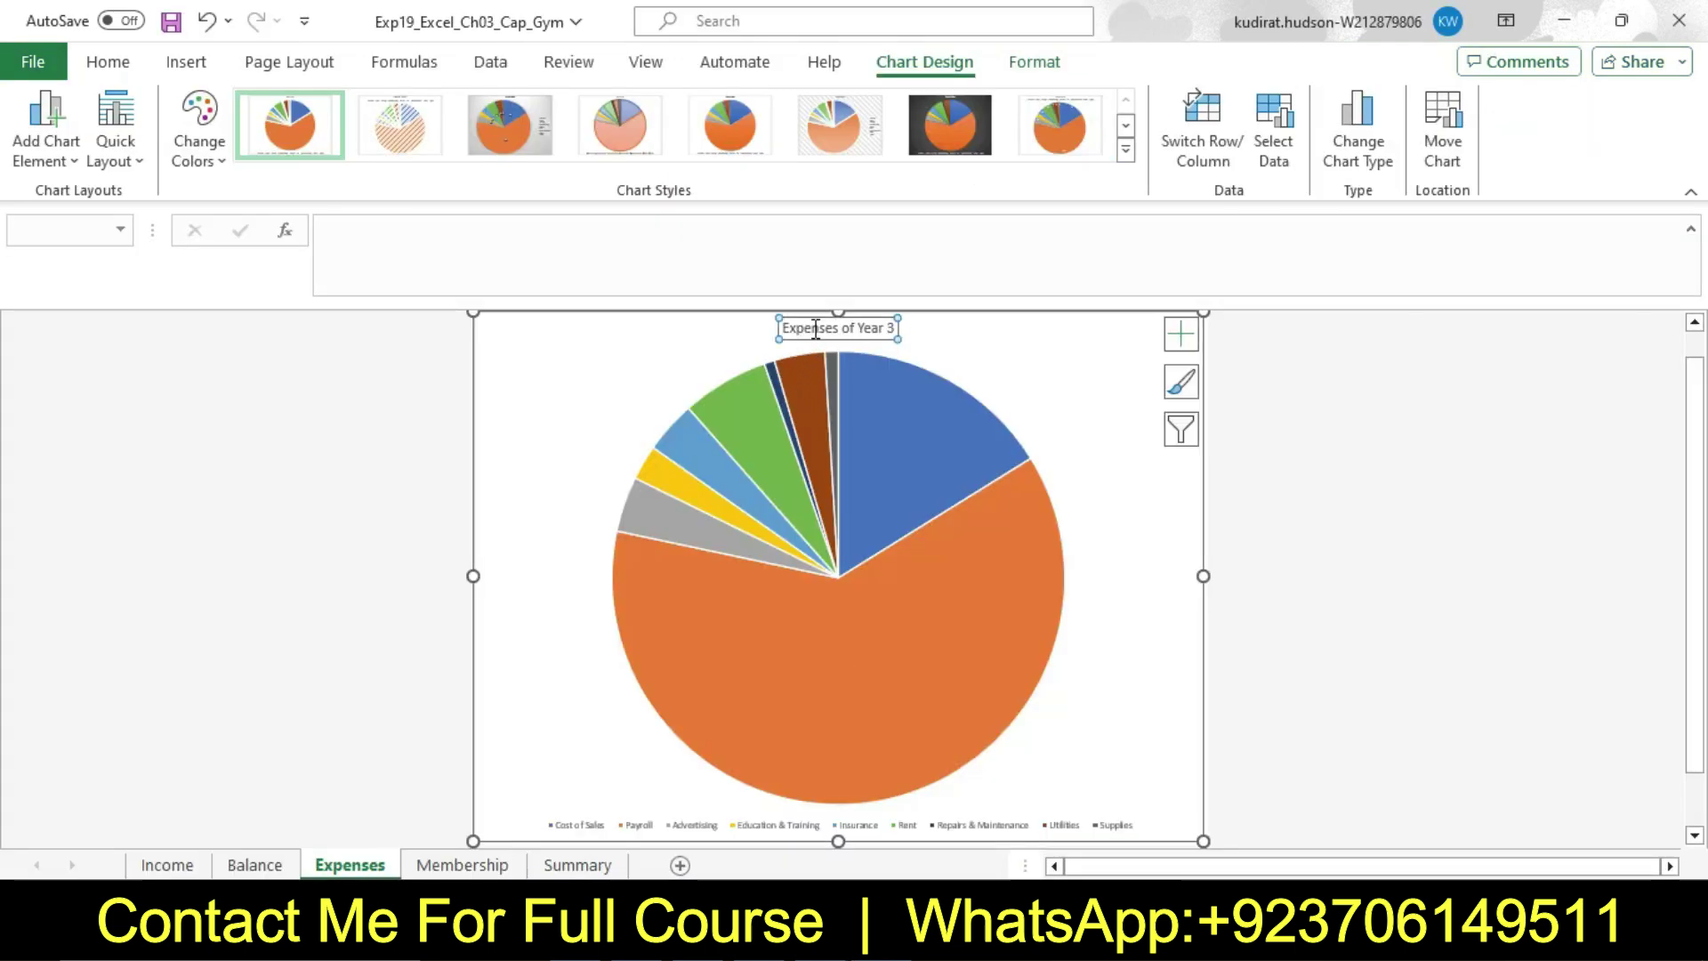
{"action": "right_click", "coordinate": [809, 329]}
{"action": "left_click", "coordinate": [921, 509]}
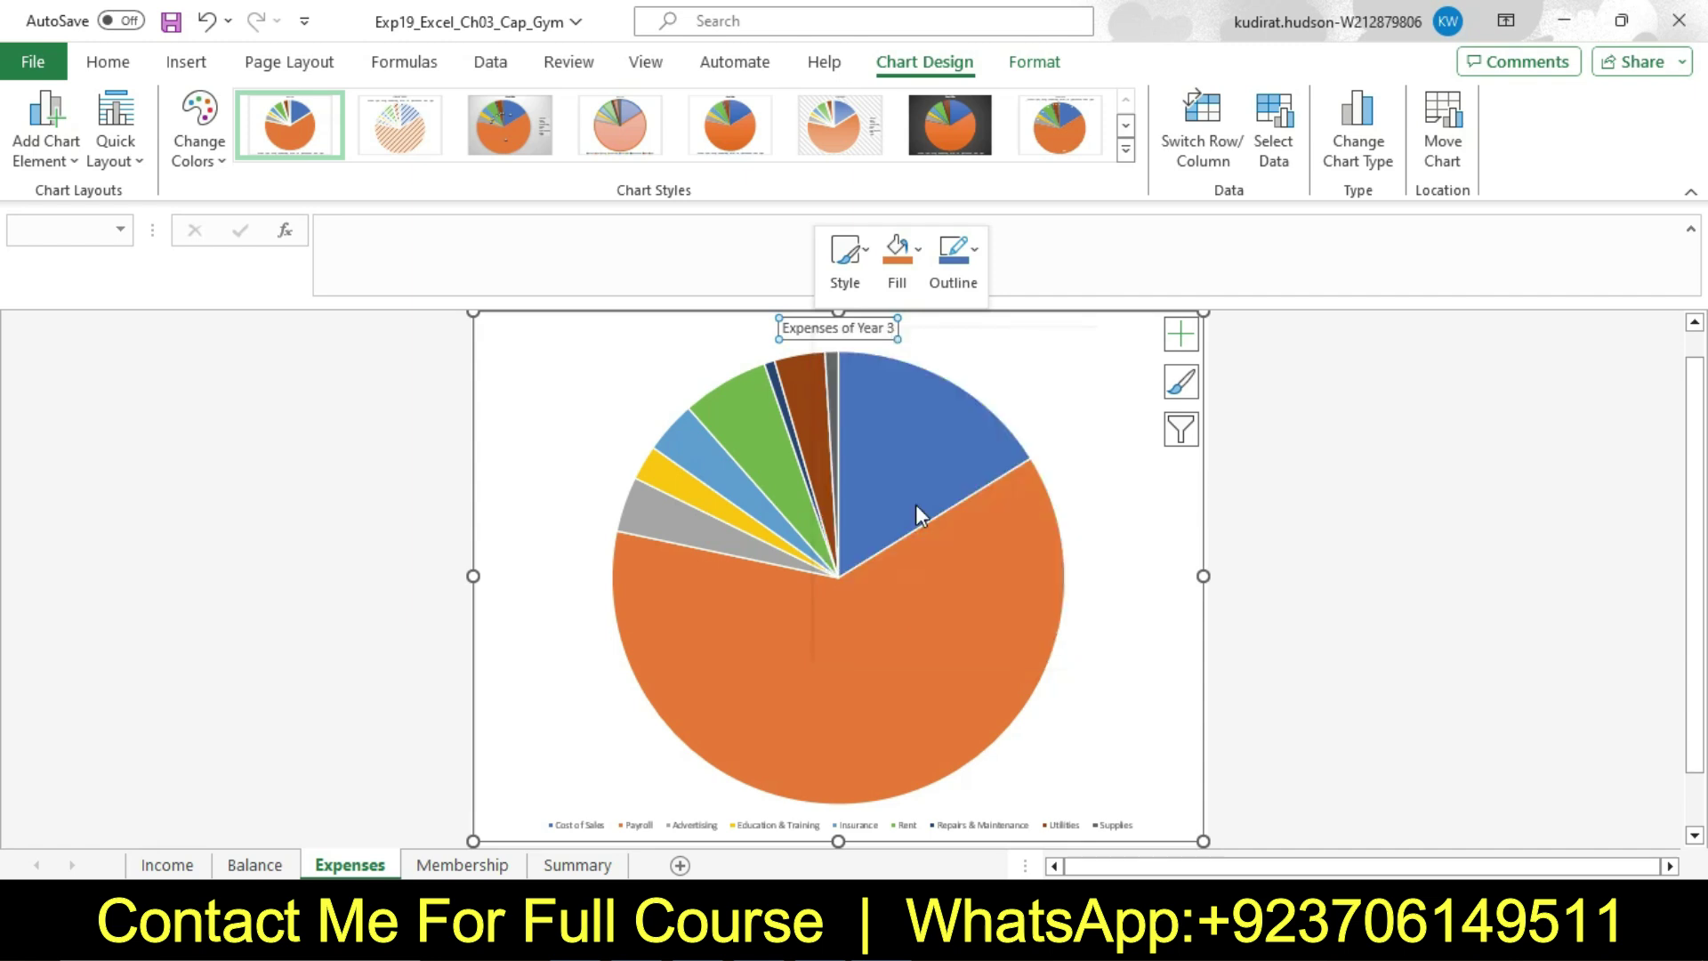
{"action": "left_click", "coordinate": [1046, 370]}
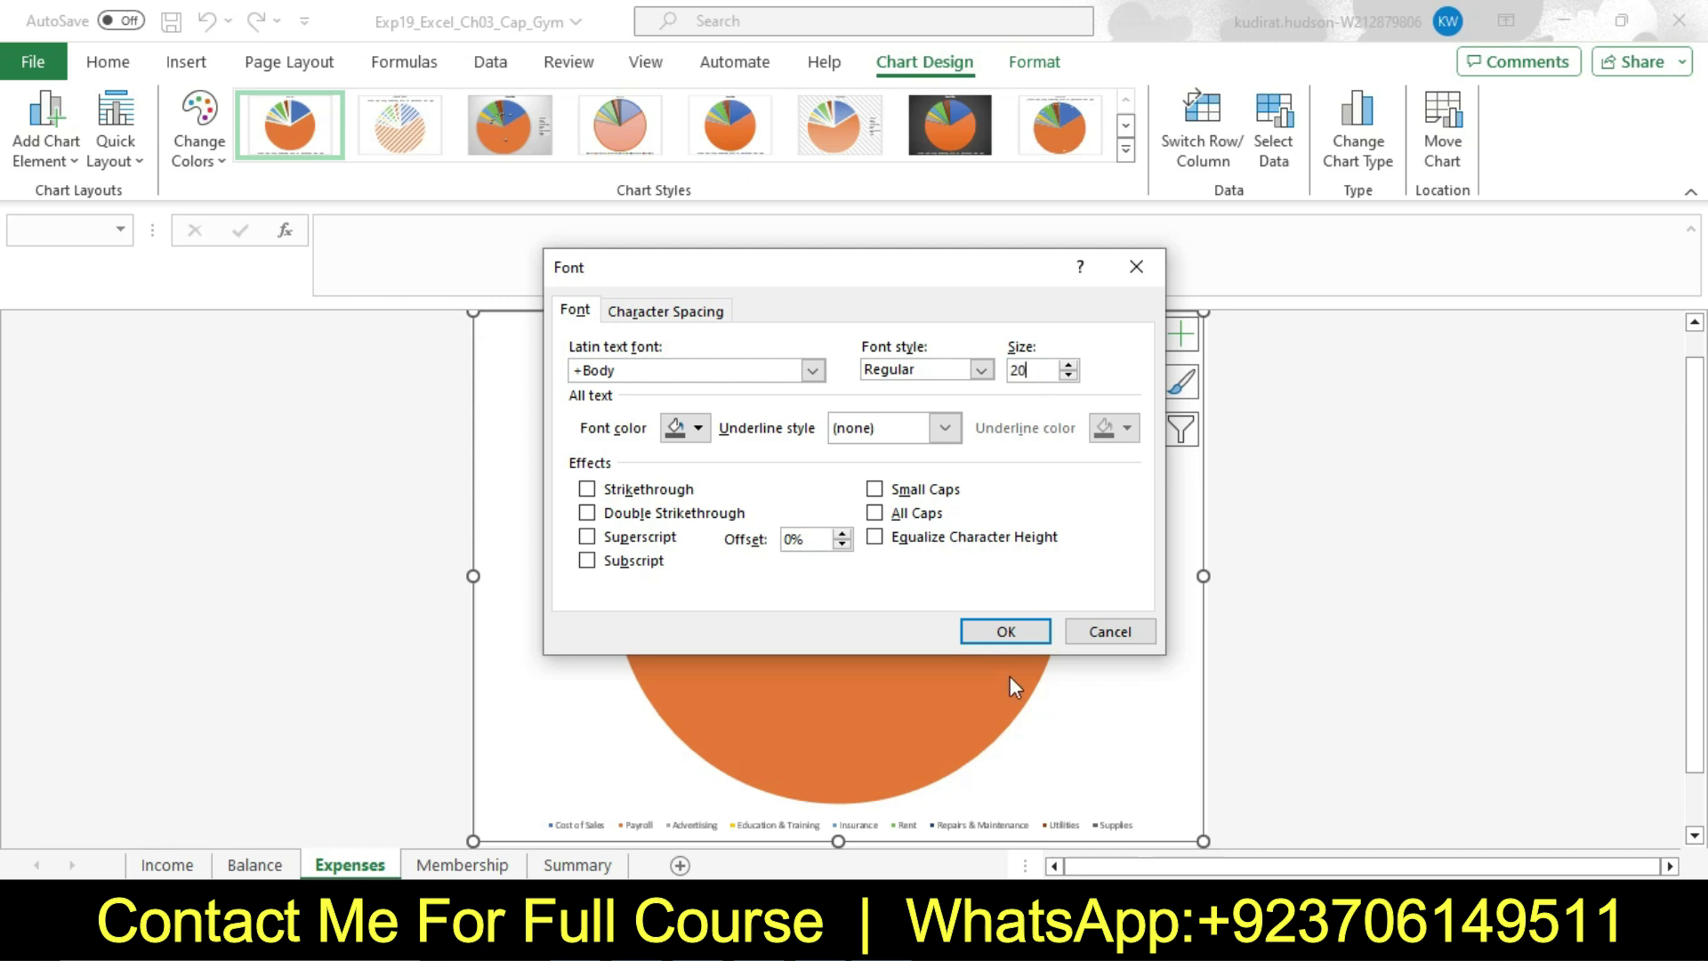
{"action": "left_click", "coordinate": [1003, 631]}
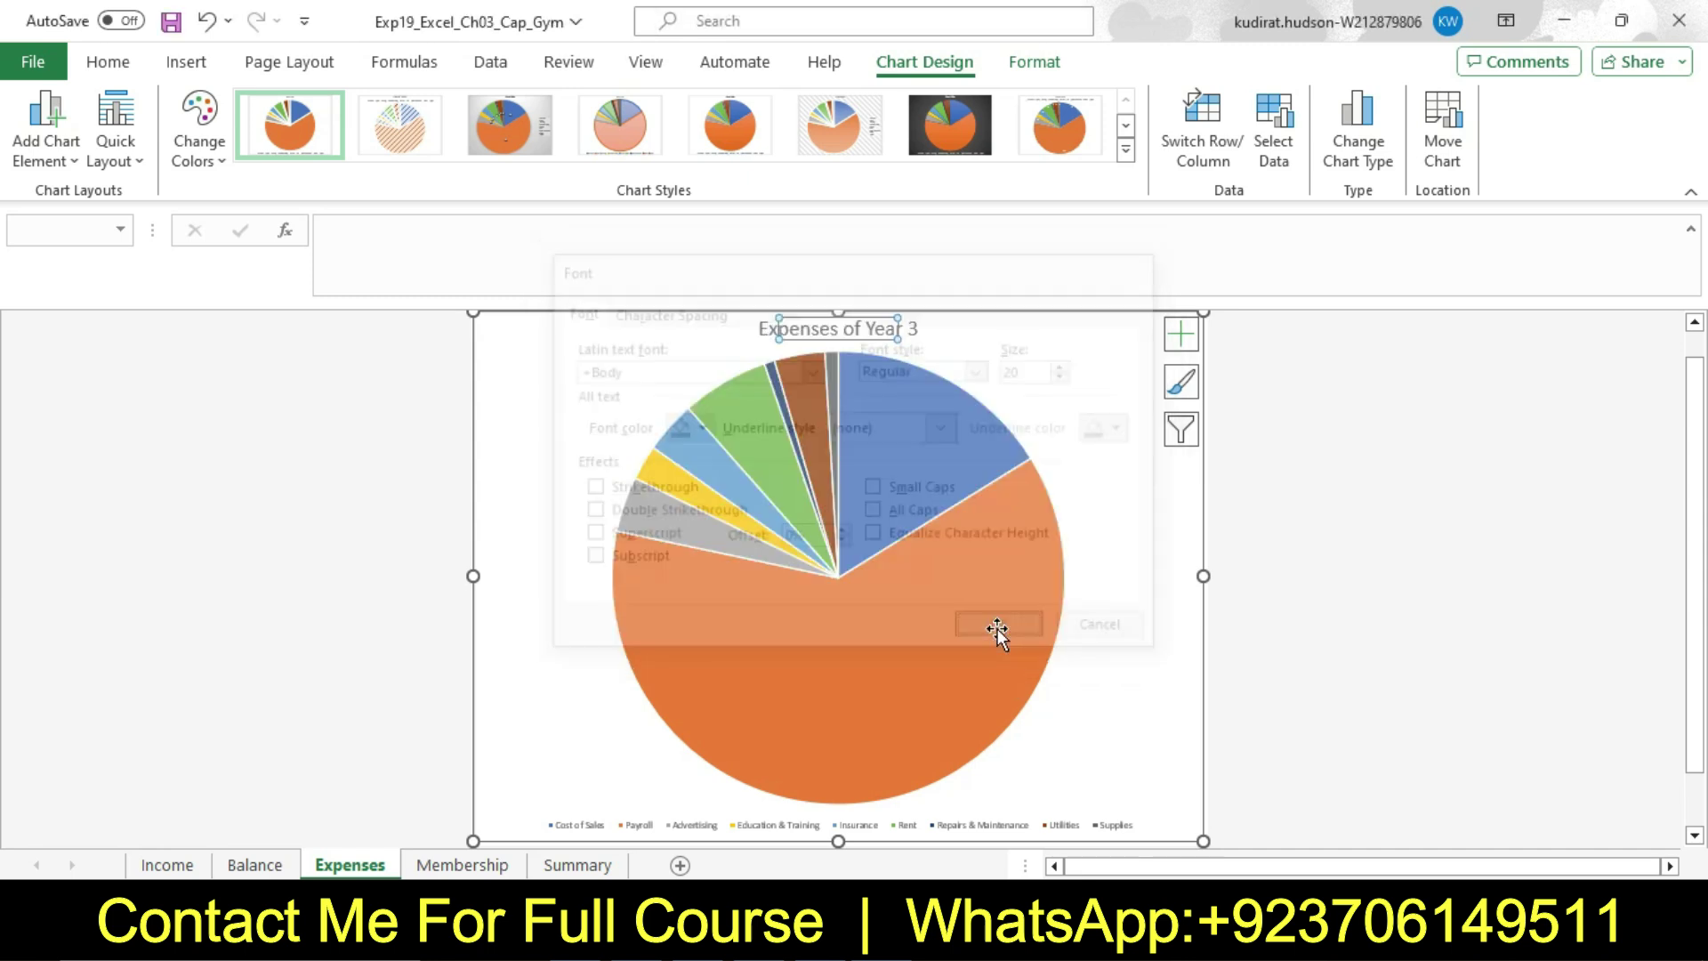
{"action": "left_click", "coordinate": [1254, 567]}
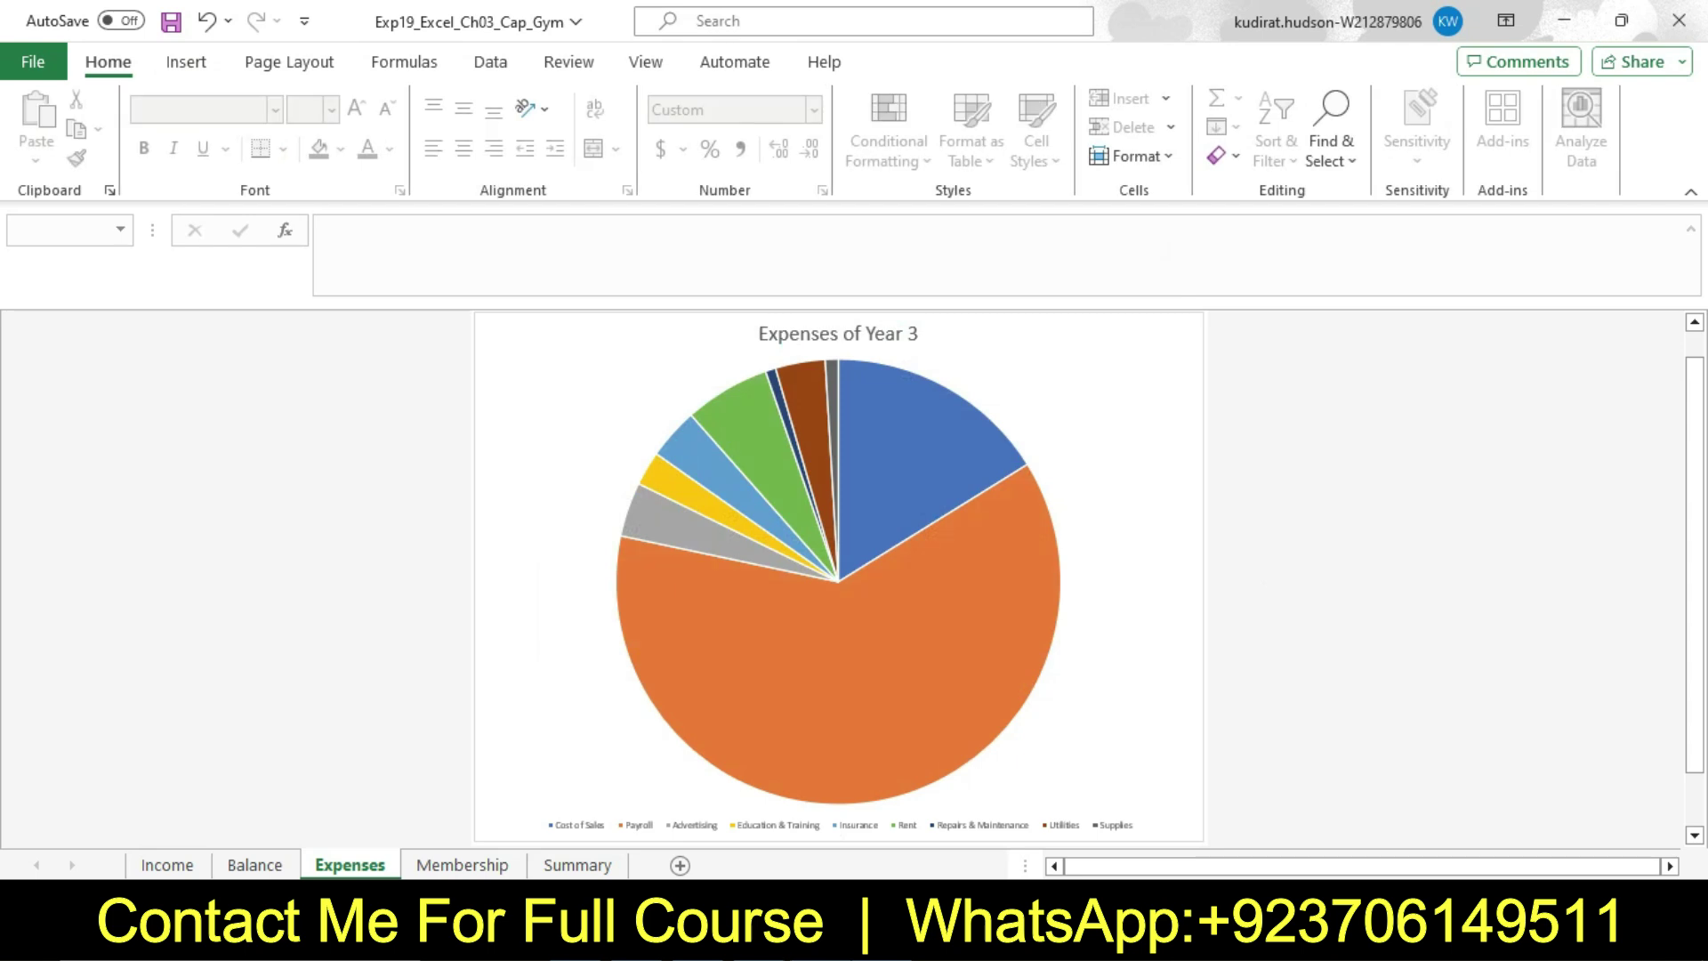
Step: Switch to Word and return the step 4 instructions to font size 9 without highlighting
{"action": "key", "text": "alt+Tab"}
{"action": "left_click", "coordinate": [516, 318]}
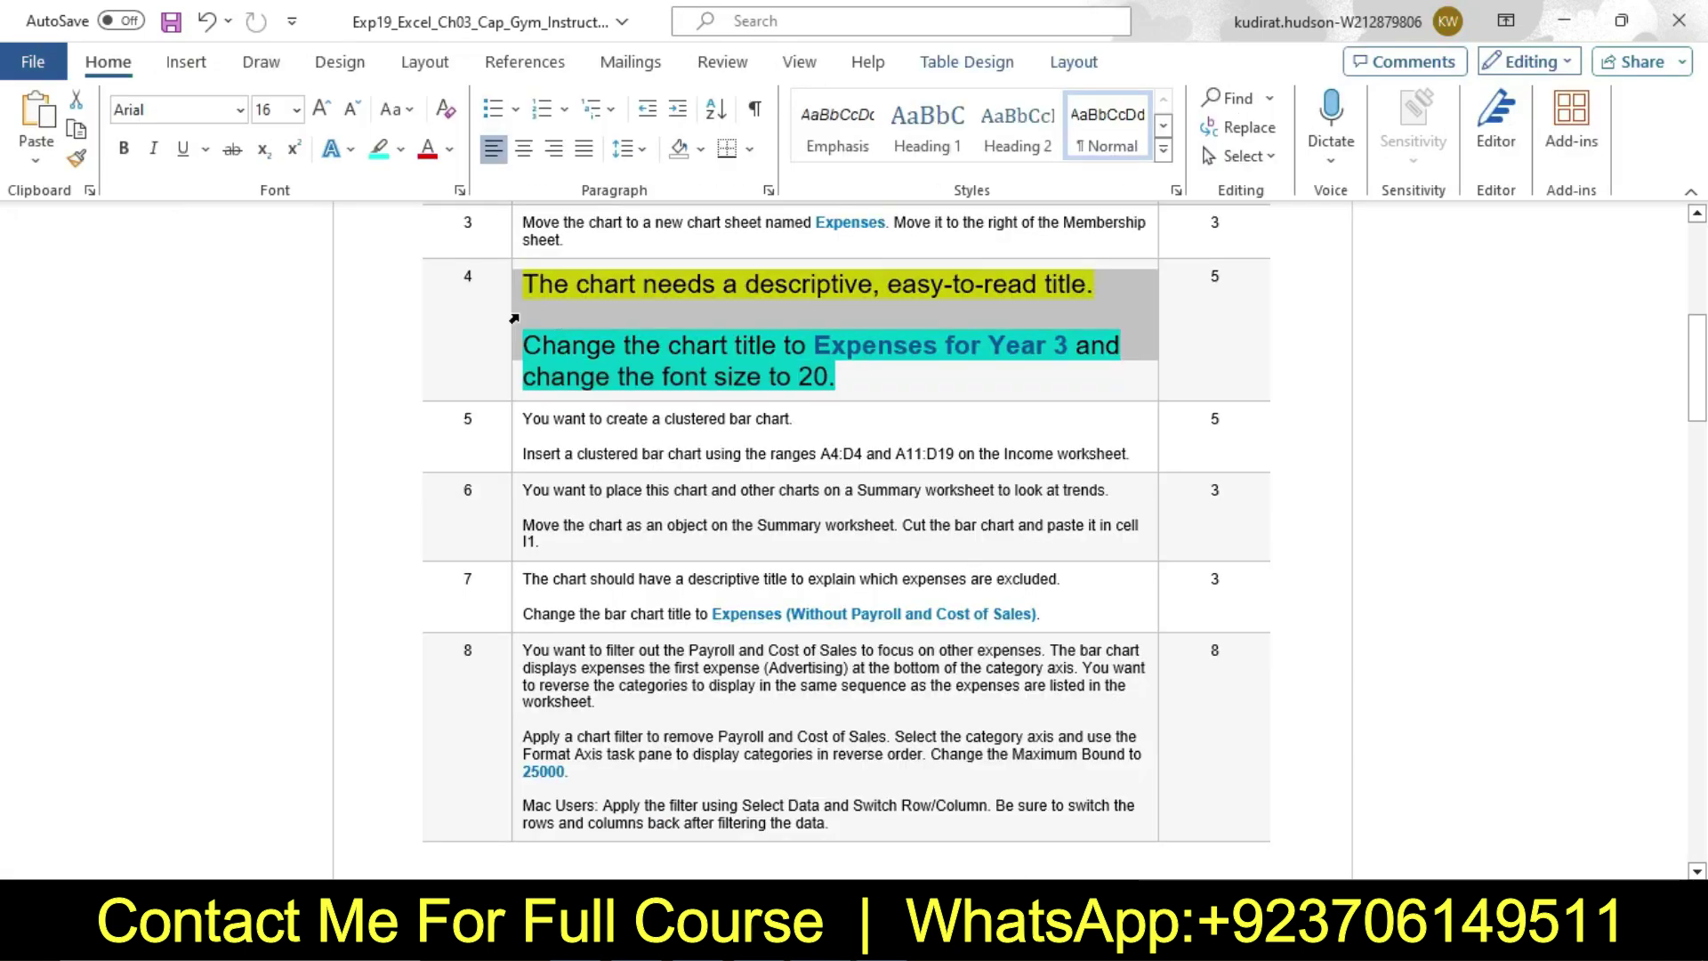
{"action": "left_click", "coordinate": [656, 235]}
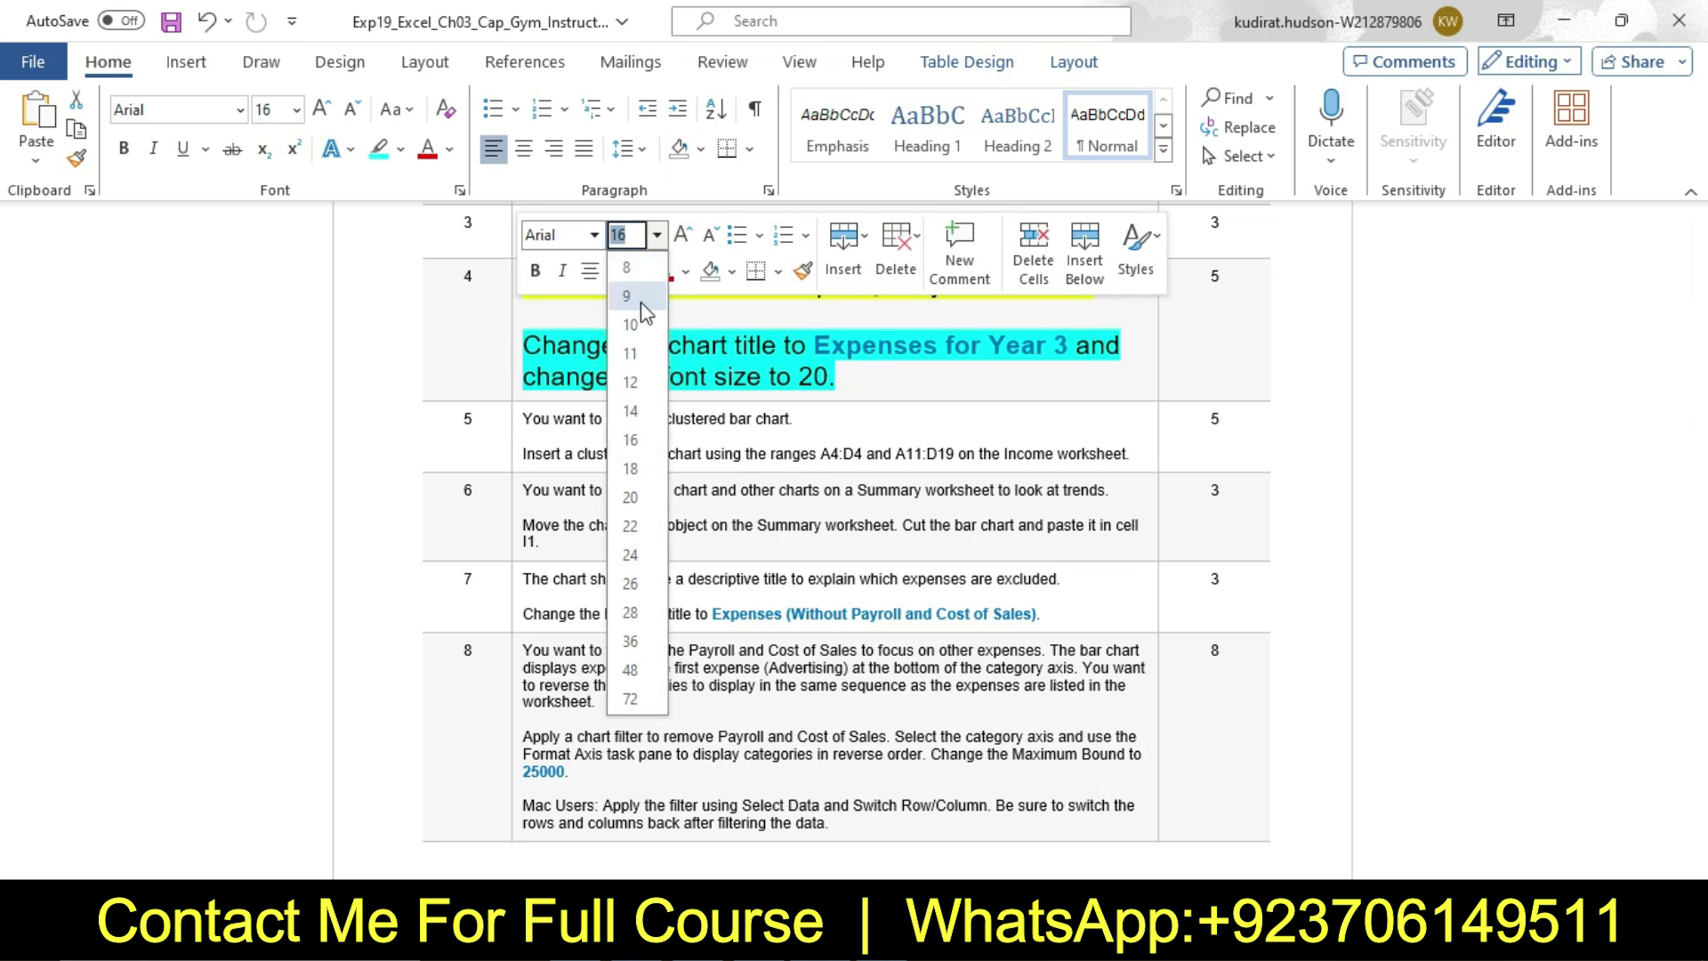
{"action": "left_click", "coordinate": [626, 295]}
{"action": "left_click", "coordinate": [639, 271]}
{"action": "left_click", "coordinate": [675, 471]}
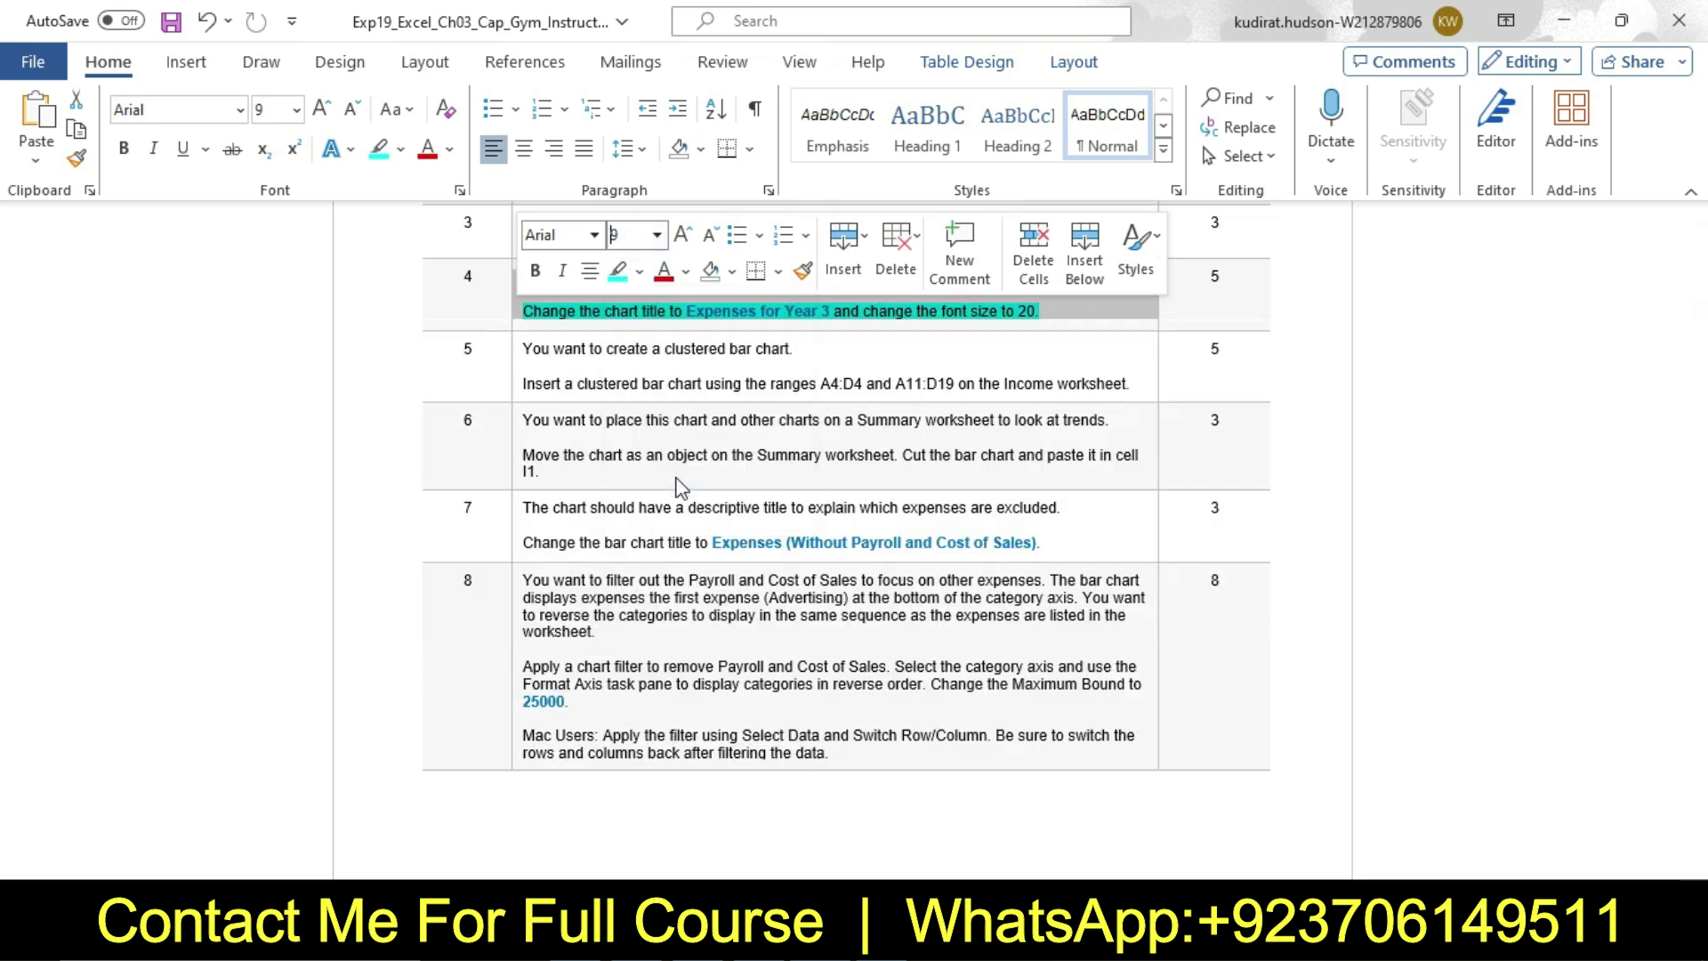
Step: Enlarge the step 5 instructions about the clustered bar chart to font size 16 and highlight them in yellow
{"action": "left_click", "coordinate": [516, 364]}
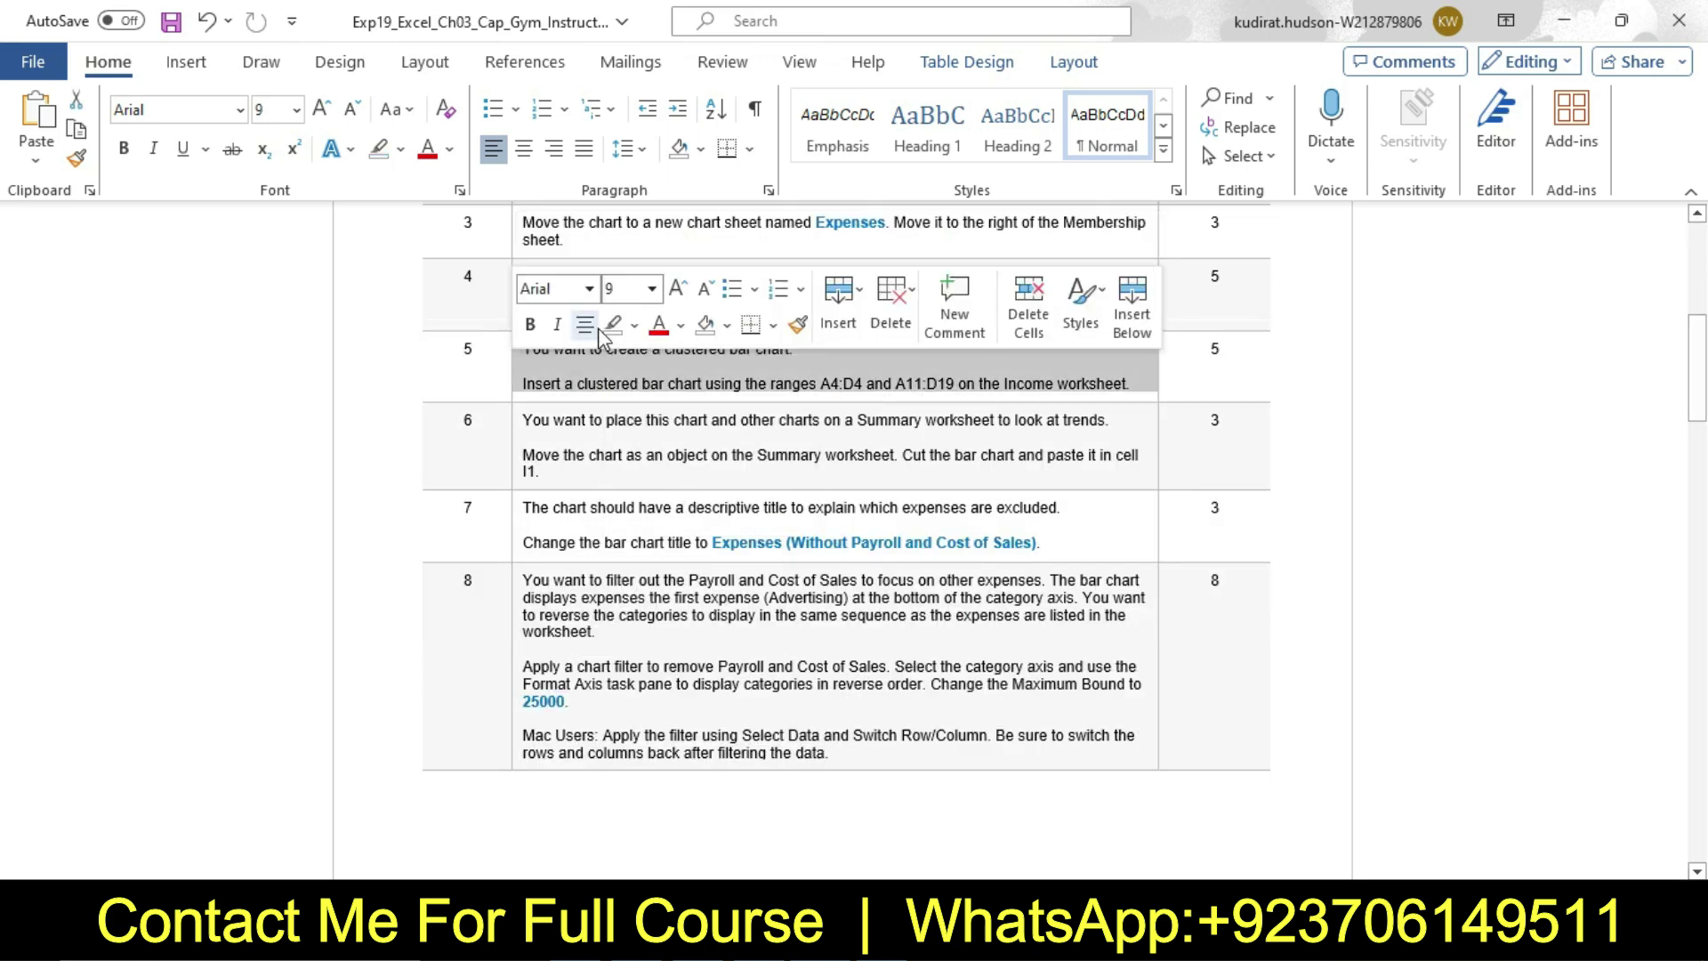
{"action": "left_click", "coordinate": [652, 288]}
{"action": "left_click", "coordinate": [637, 484]}
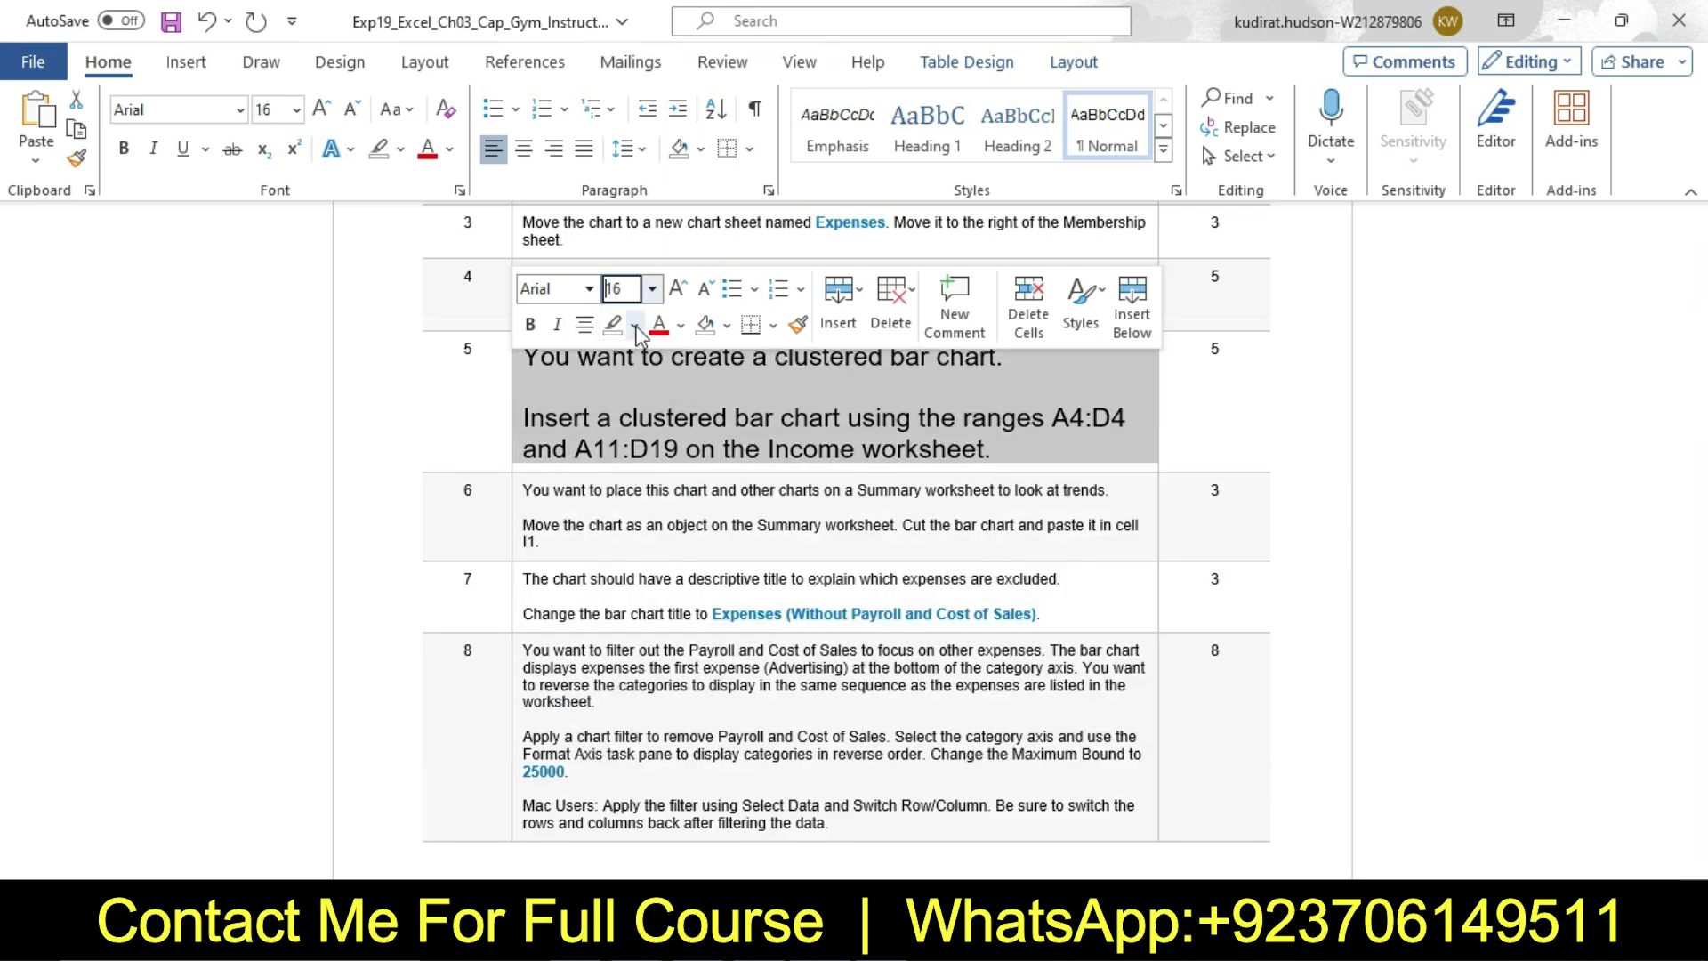
{"action": "left_click", "coordinate": [635, 324]}
{"action": "left_click", "coordinate": [623, 411]}
{"action": "left_click", "coordinate": [561, 370]}
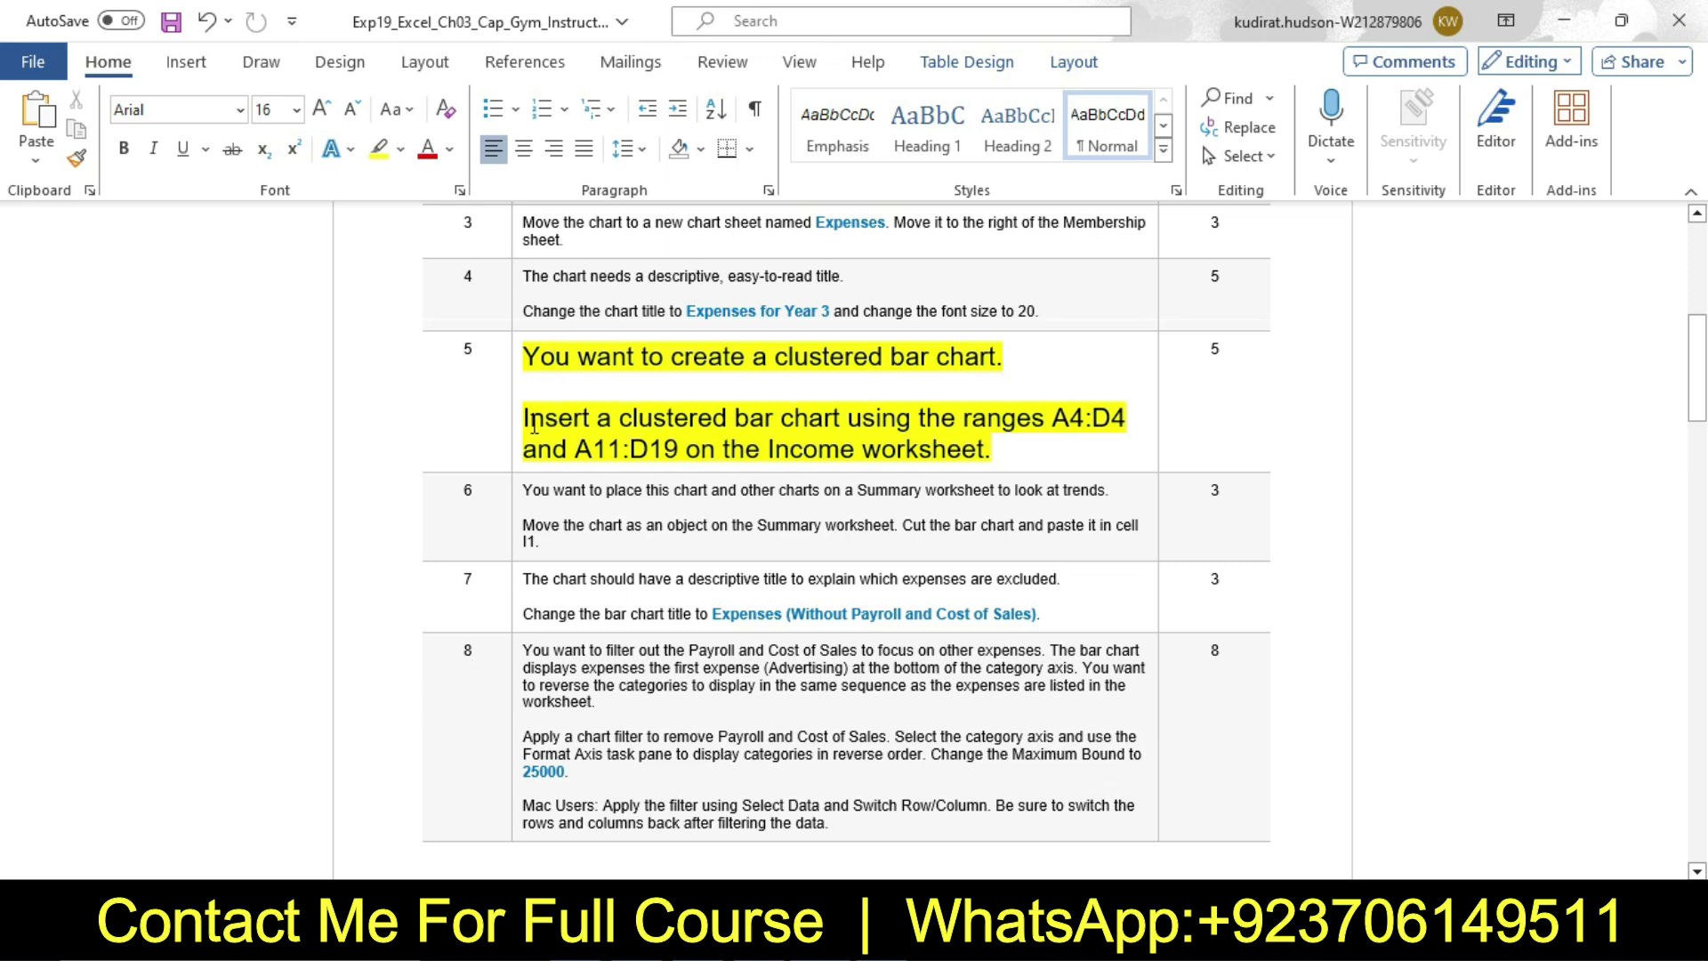
Step: Change the highlighting of the second paragraph of step 5, about the chart's data ranges, to turquoise
{"action": "left_click_drag", "start_coordinate": [551, 418], "coordinate": [973, 444]}
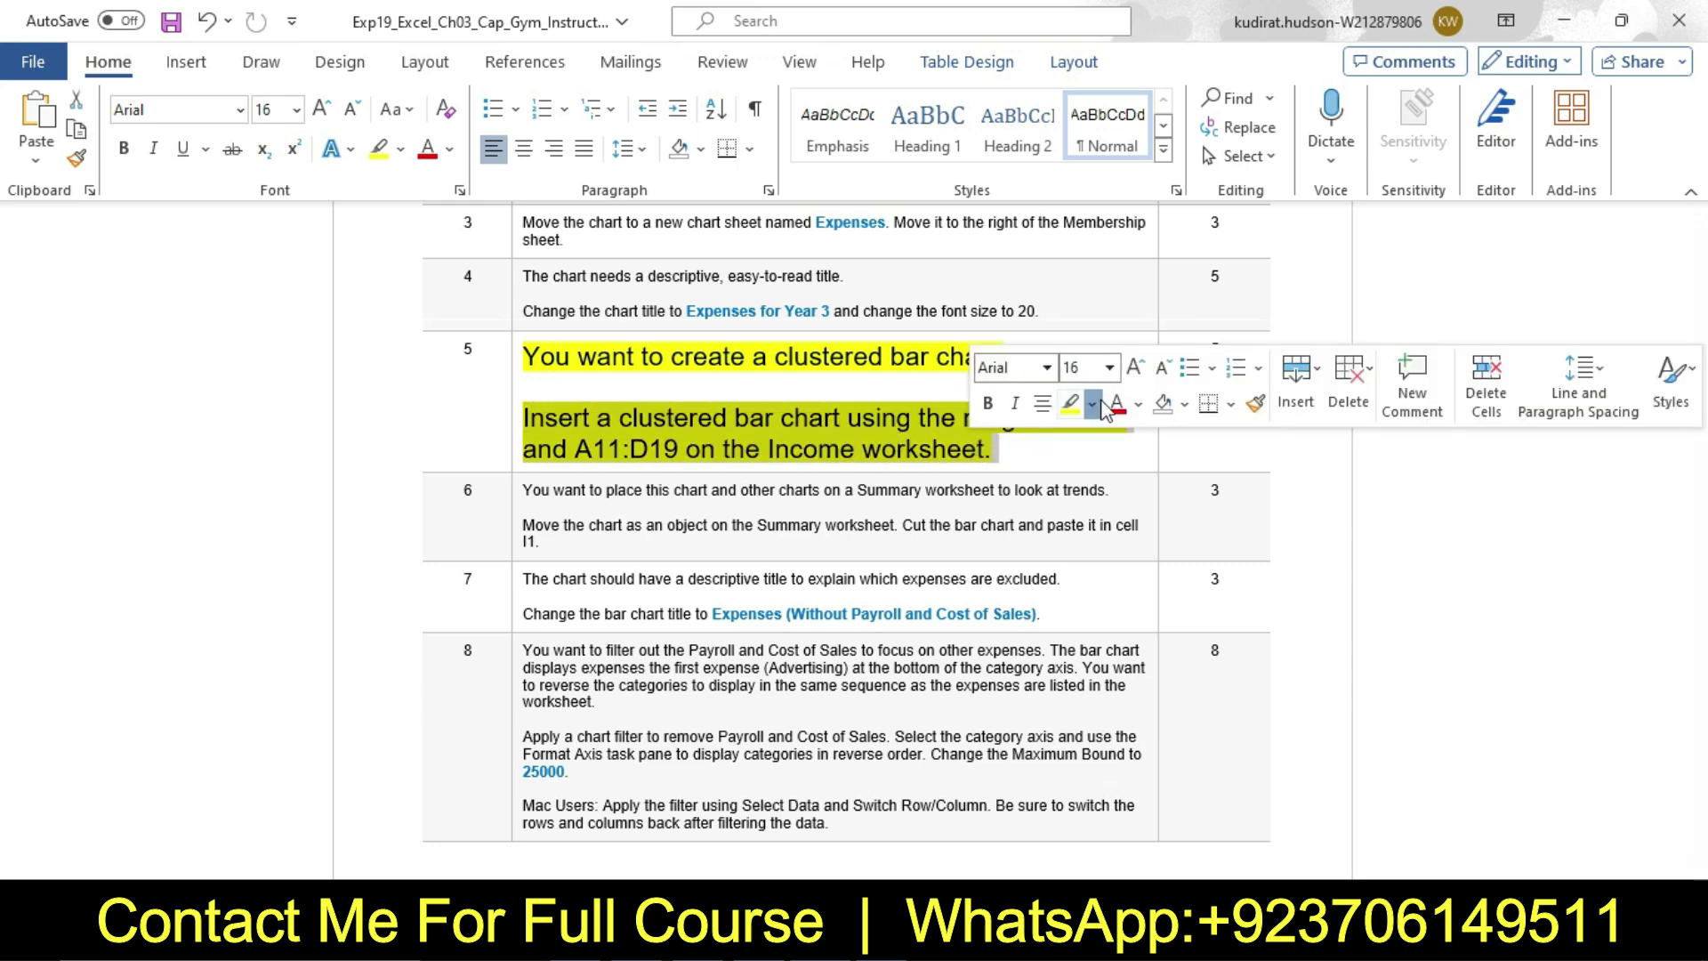
{"action": "left_click", "coordinate": [1092, 404]}
{"action": "left_click", "coordinate": [1152, 494]}
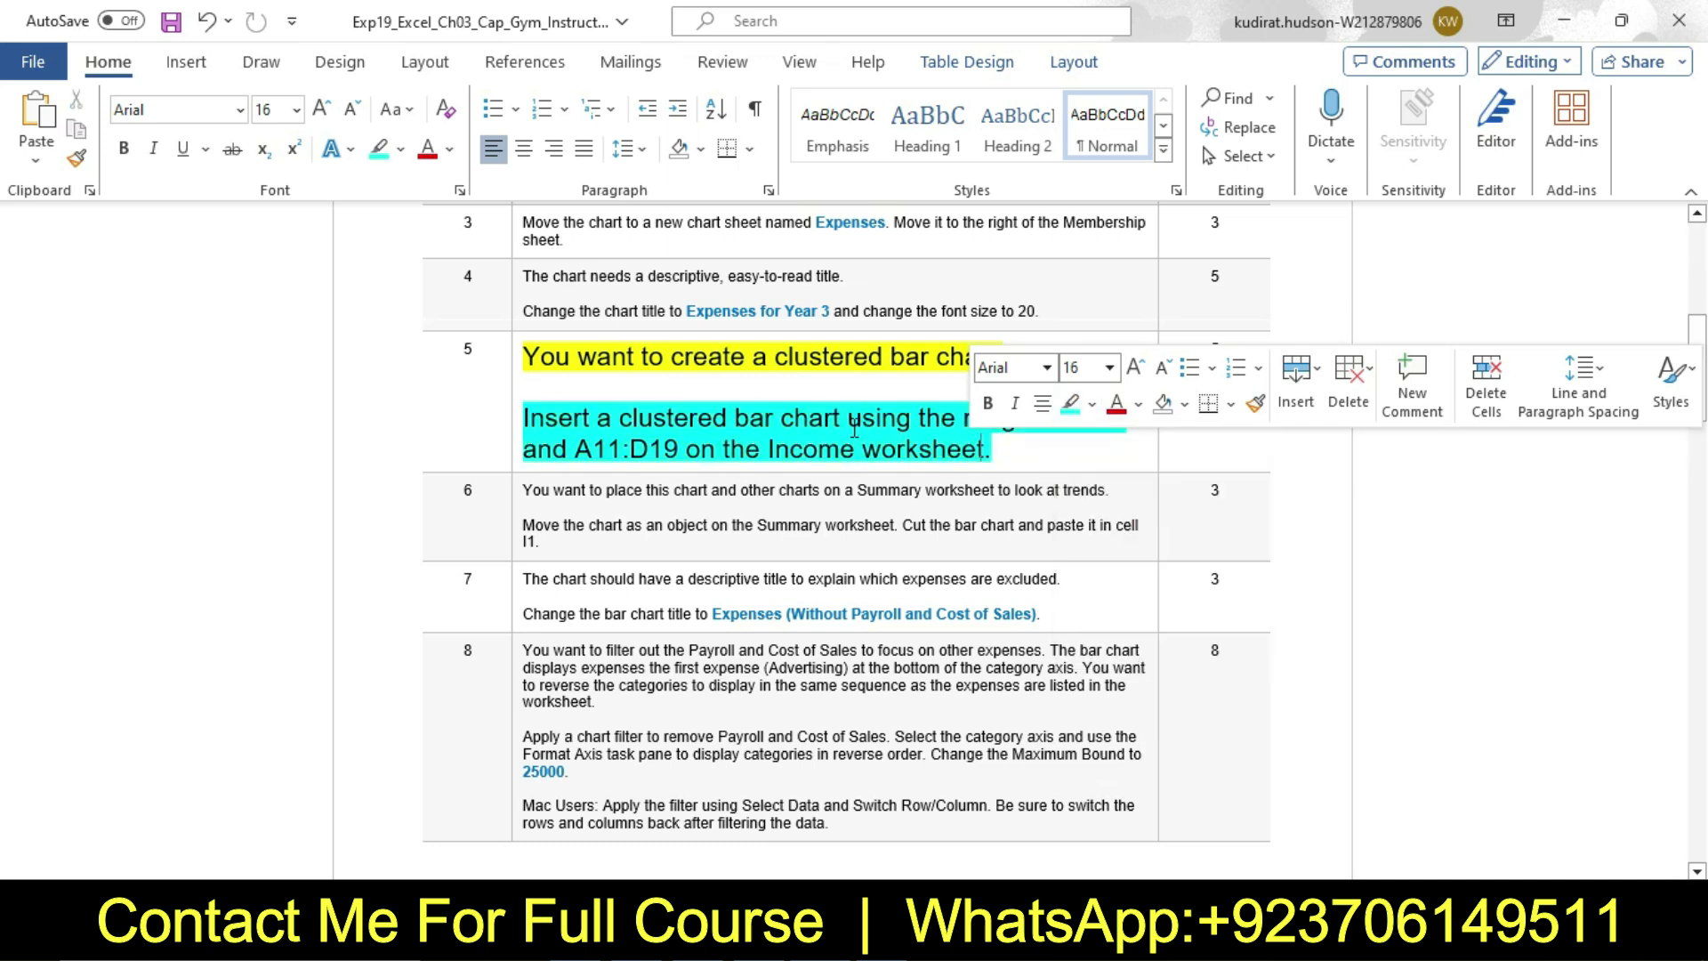
{"action": "left_click", "coordinate": [546, 416]}
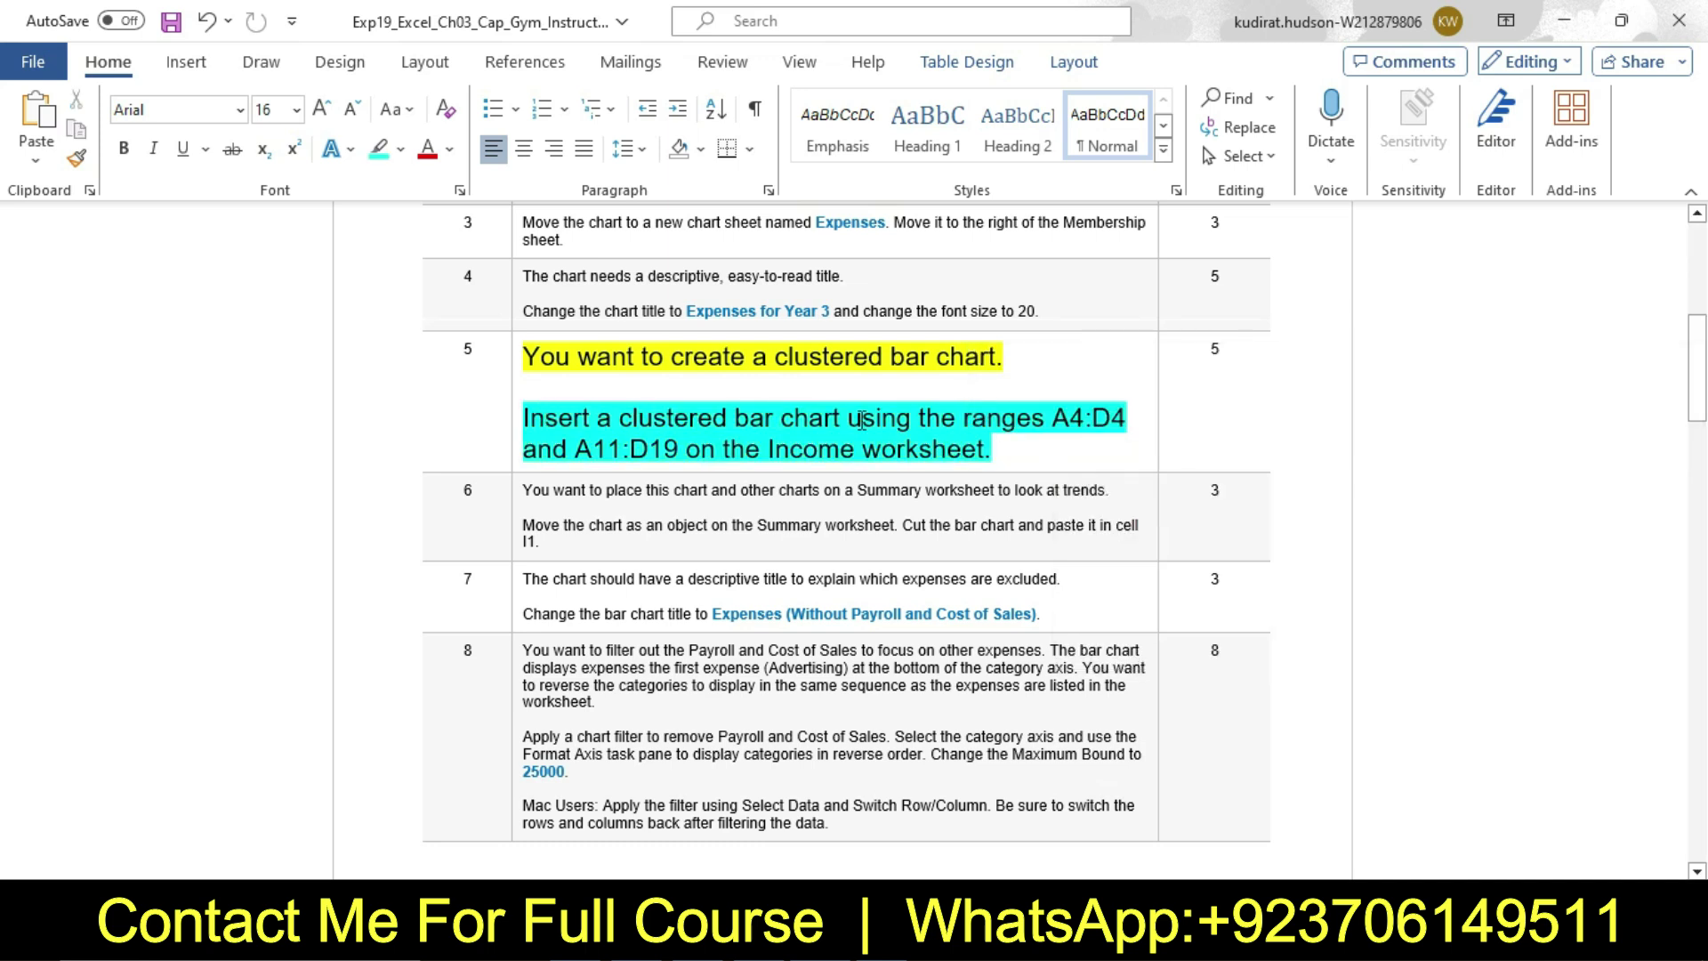
Step: Pick out the range A4:D4 in step 5 and select that range on the Income worksheet in Excel
{"action": "left_click_drag", "start_coordinate": [1055, 425], "coordinate": [1128, 425]}
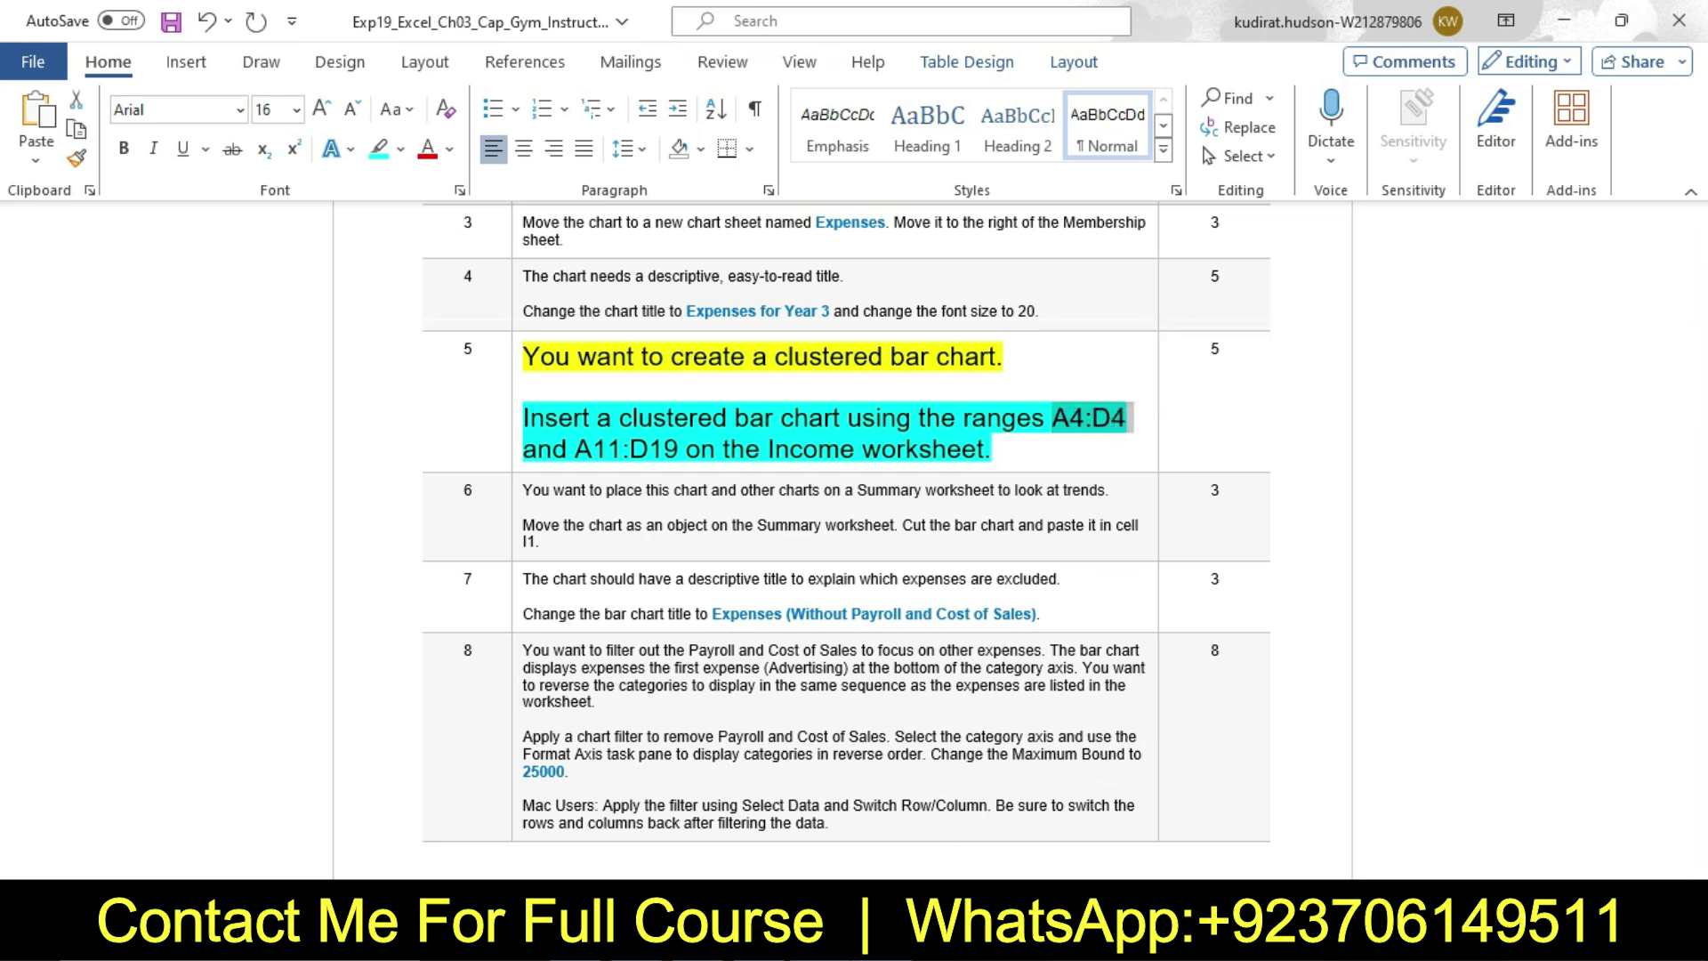
{"action": "key", "text": "alt+Tab"}
{"action": "left_click", "coordinate": [170, 865]}
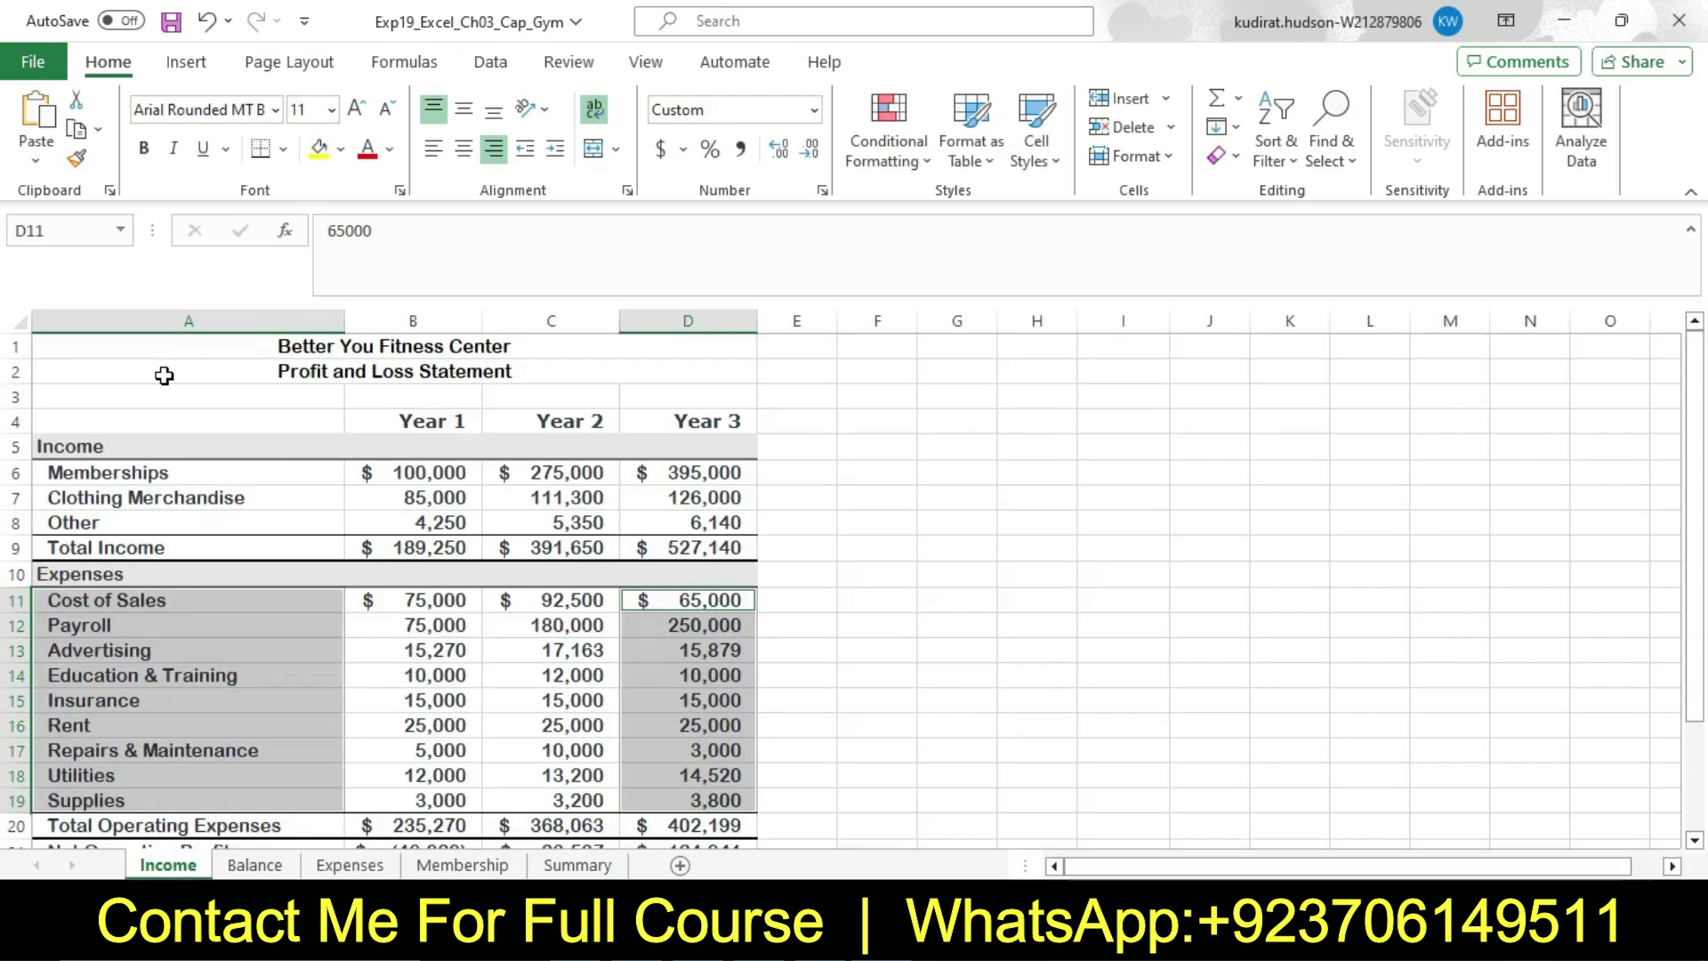
{"action": "left_click", "coordinate": [66, 225]}
{"action": "type", "text": "A4:D4"}
{"action": "key", "text": "Return"}
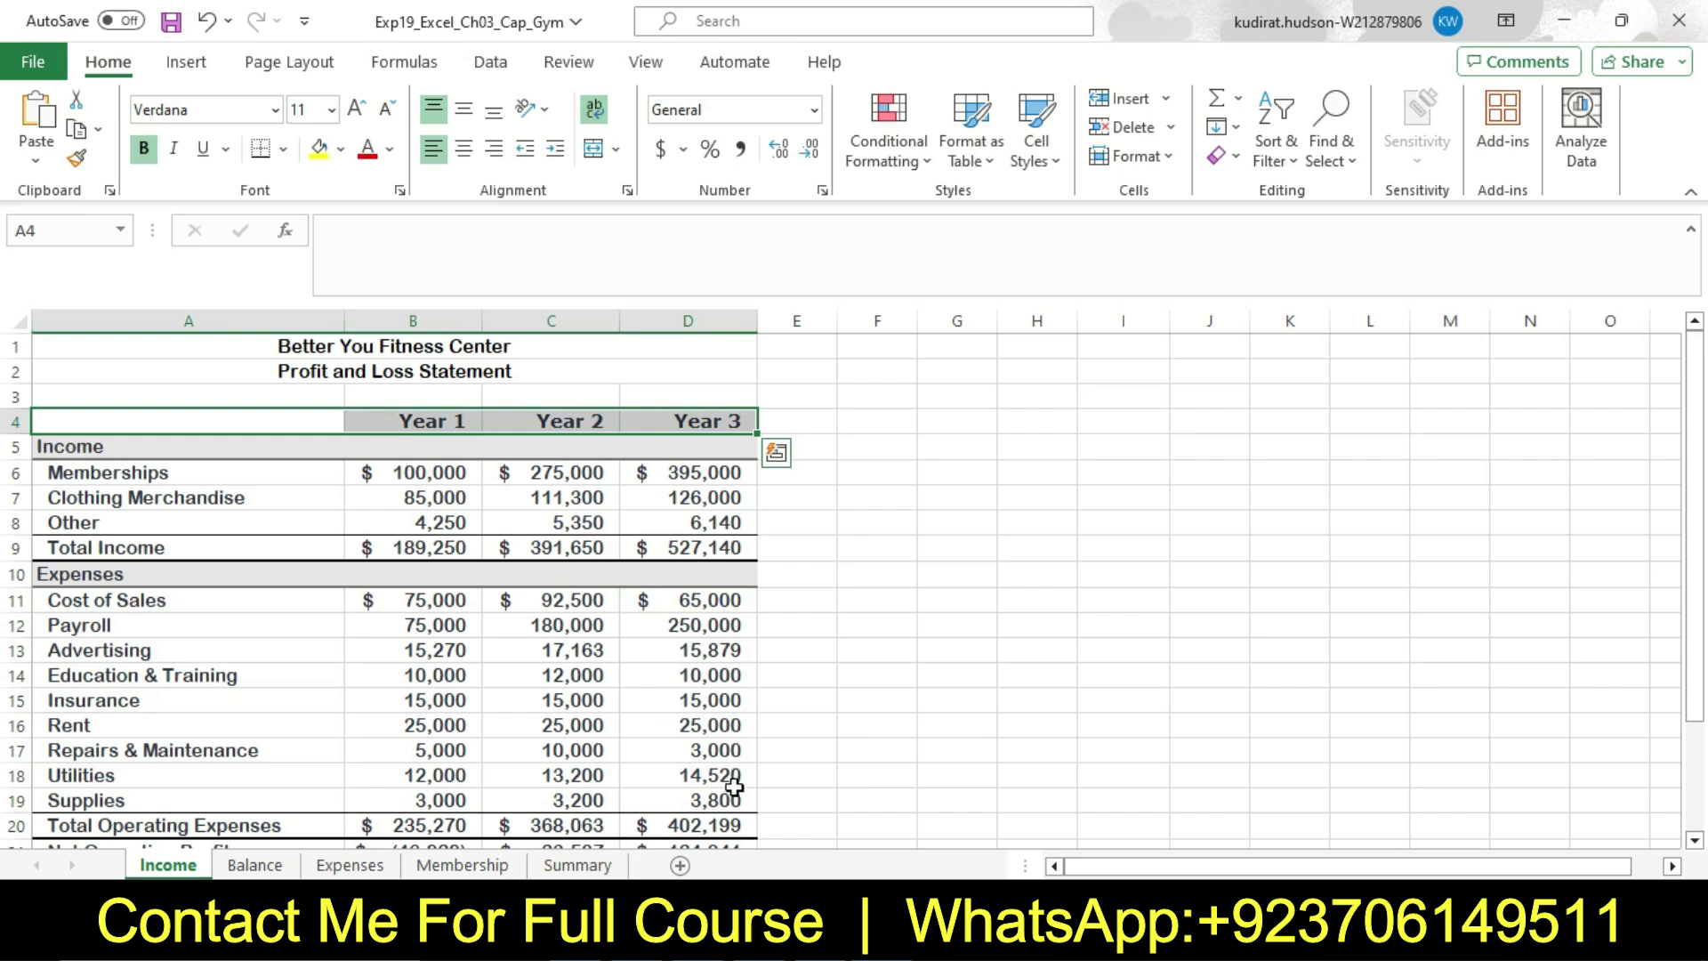
Step: Check step 5 in Word for the second chart range and return to the Income worksheet in Excel
{"action": "key", "text": "alt+Tab"}
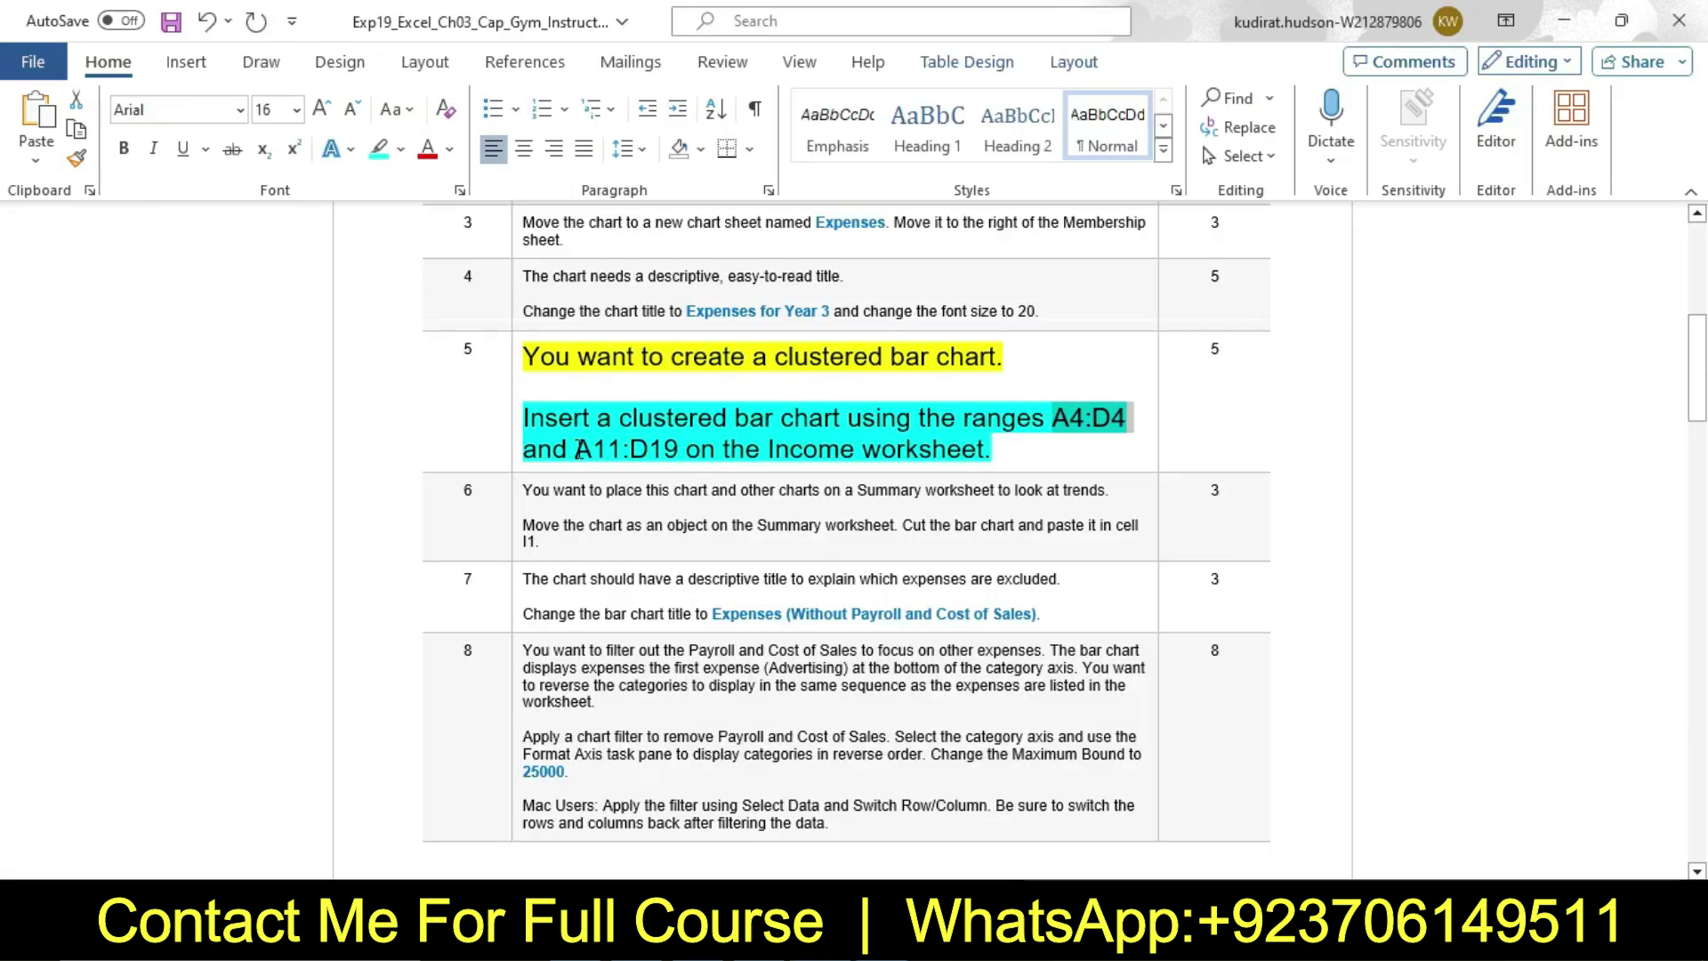
{"action": "key", "text": "alt+Tab"}
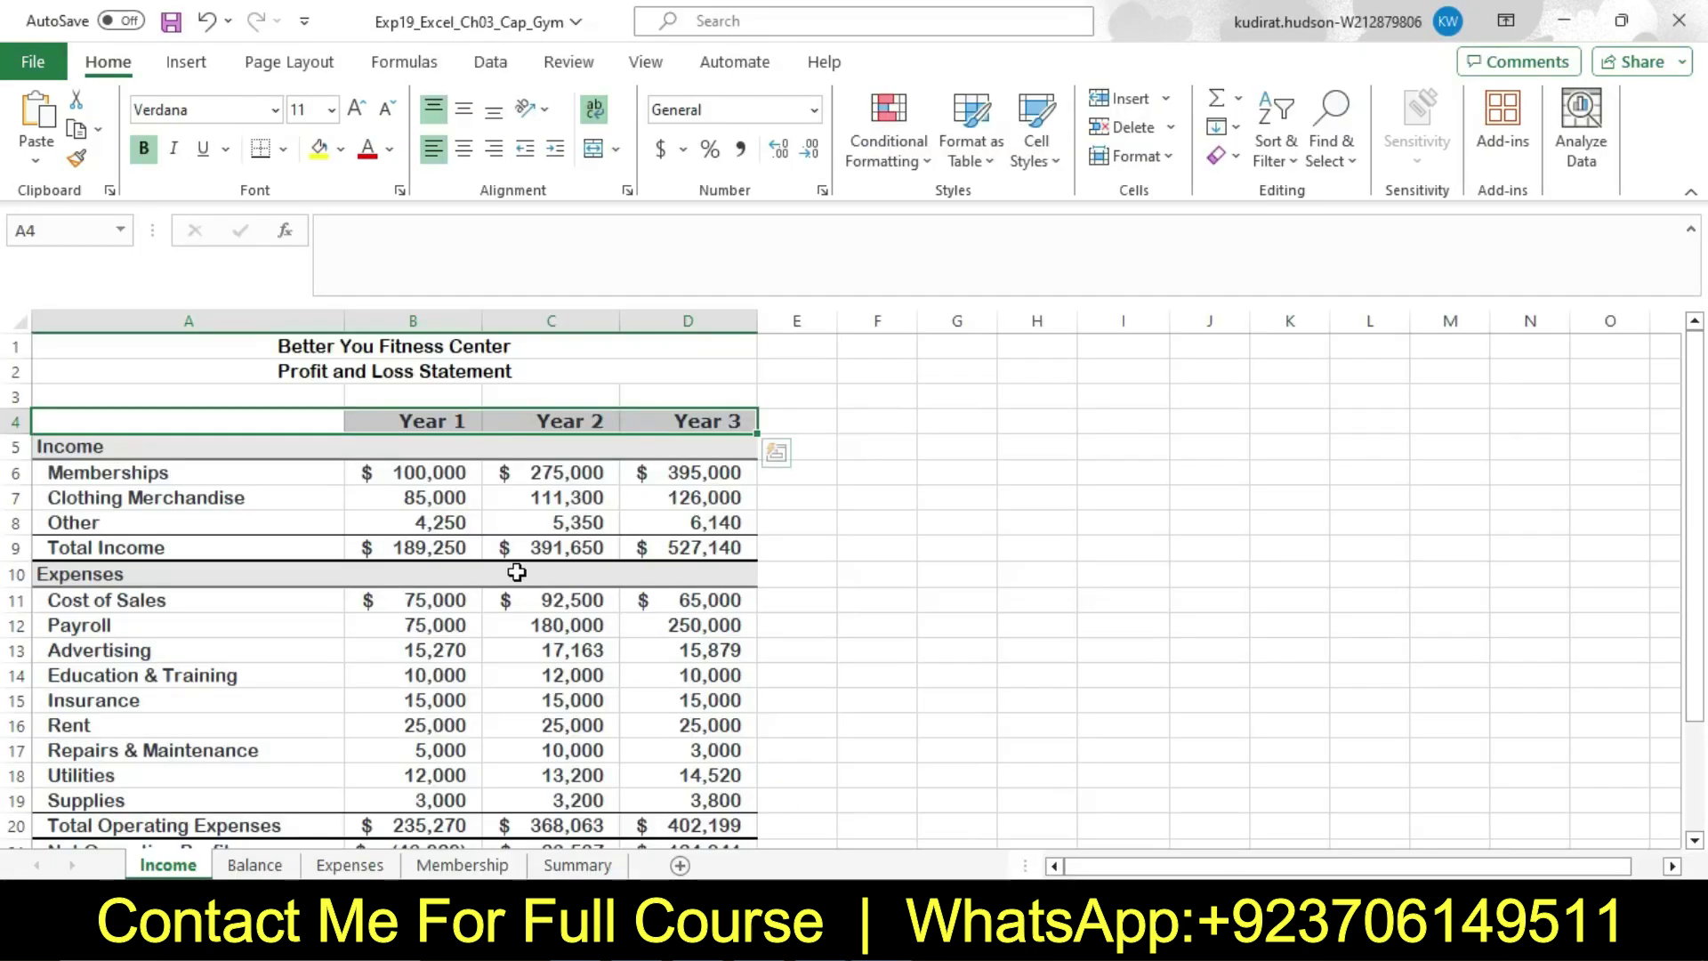